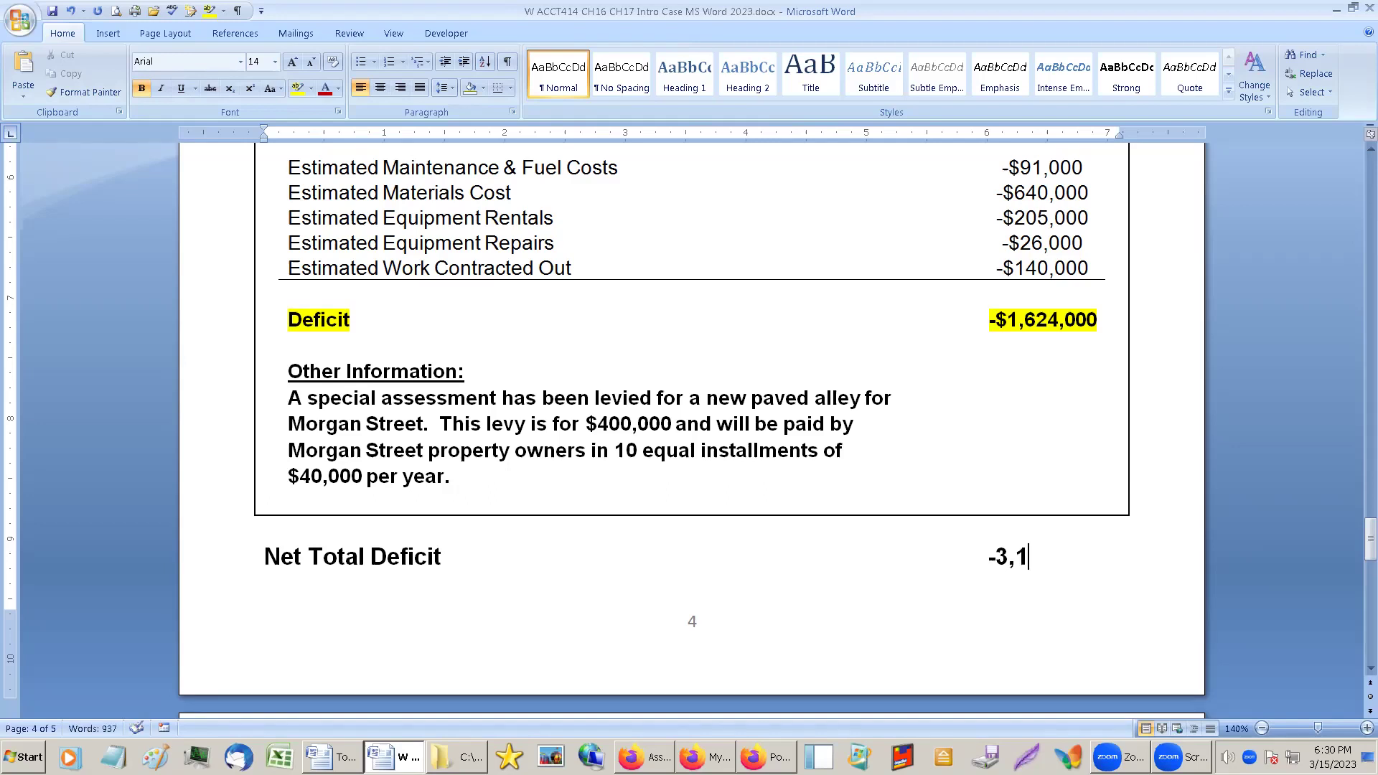
Complete the Net Total Deficit amount as -3,166,650 and highlight the whole line in yellow.
{"action": "type", "text": "66,650"}
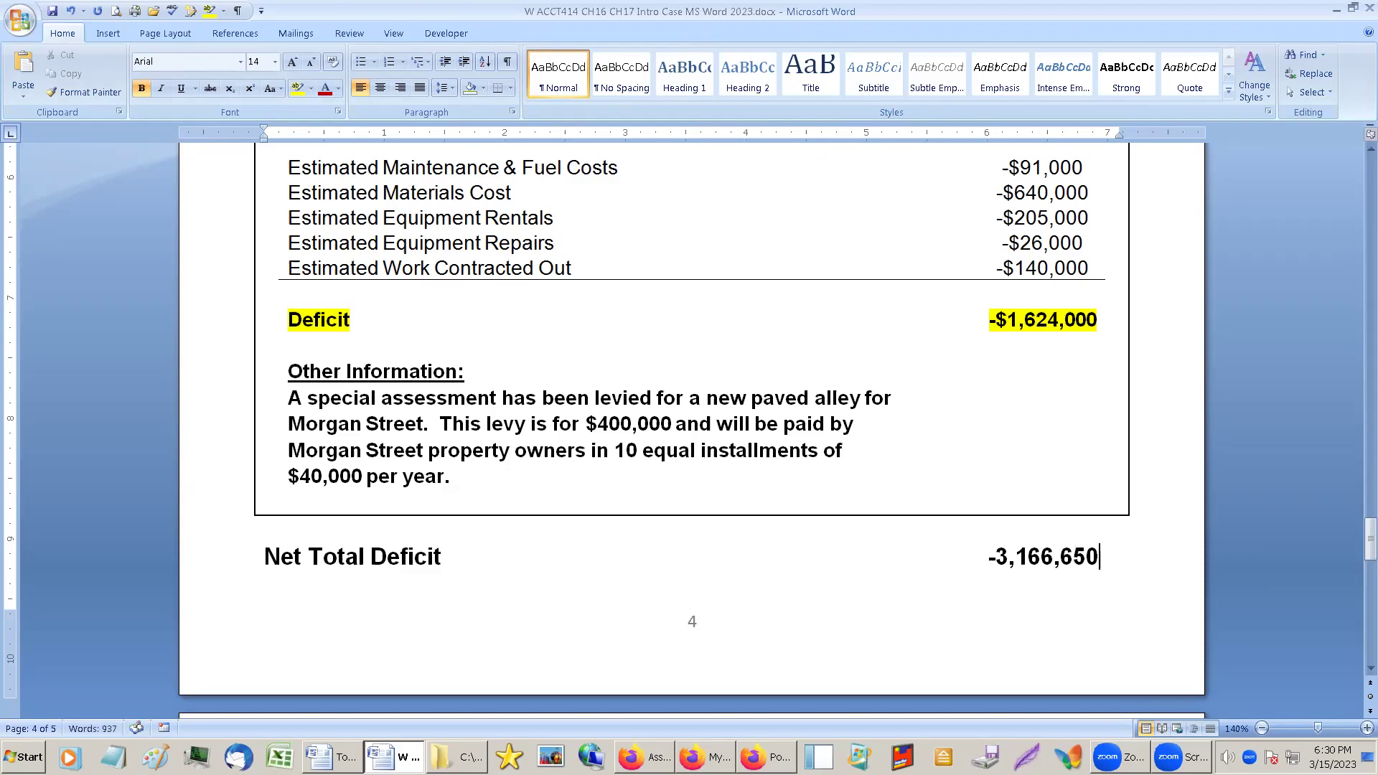
{"action": "mouse_move", "coordinate": [284, 564]}
{"action": "left_mouse_down"}
{"action": "mouse_move", "coordinate": [823, 571]}
{"action": "mouse_move", "coordinate": [884, 548]}
{"action": "mouse_move", "coordinate": [1131, 587]}
{"action": "mouse_move", "coordinate": [1126, 554]}
{"action": "left_mouse_up"}
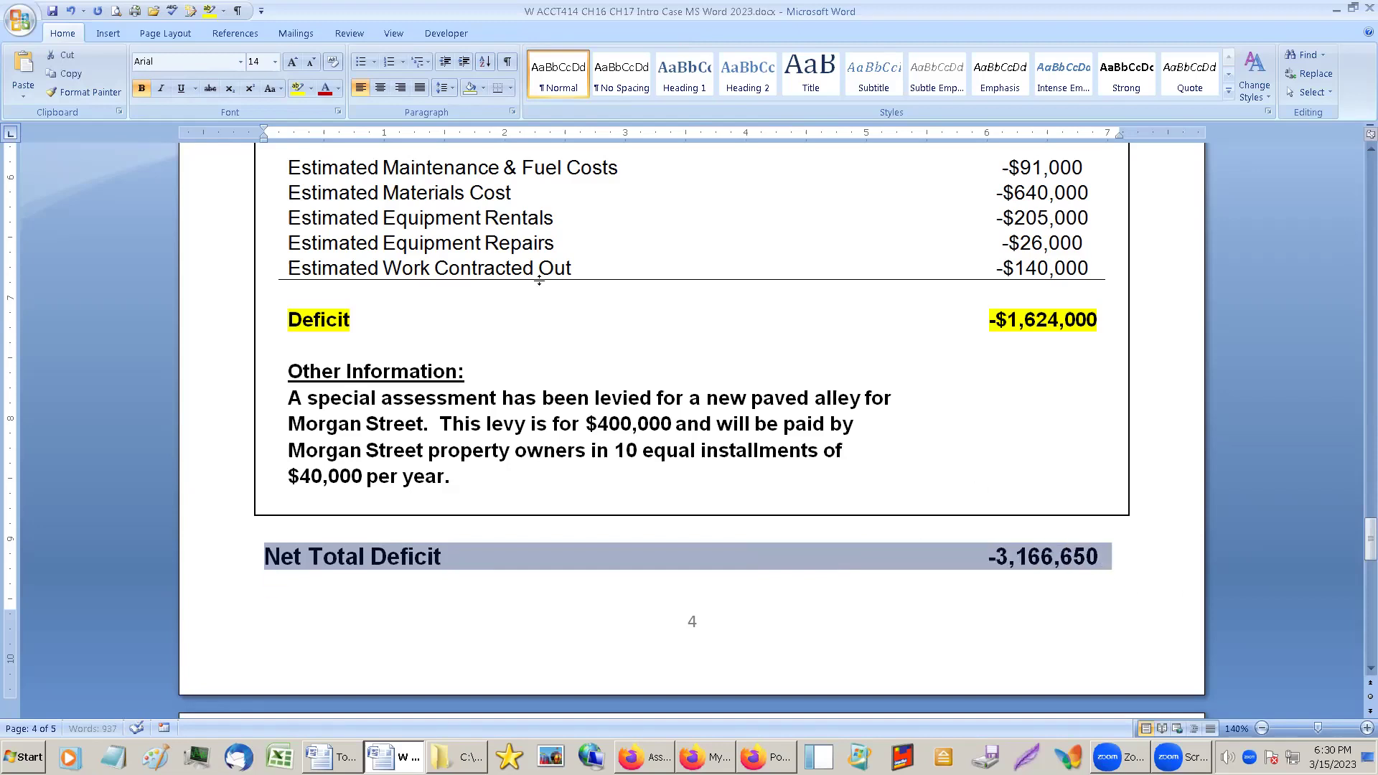
{"action": "left_click", "coordinate": [297, 87]}
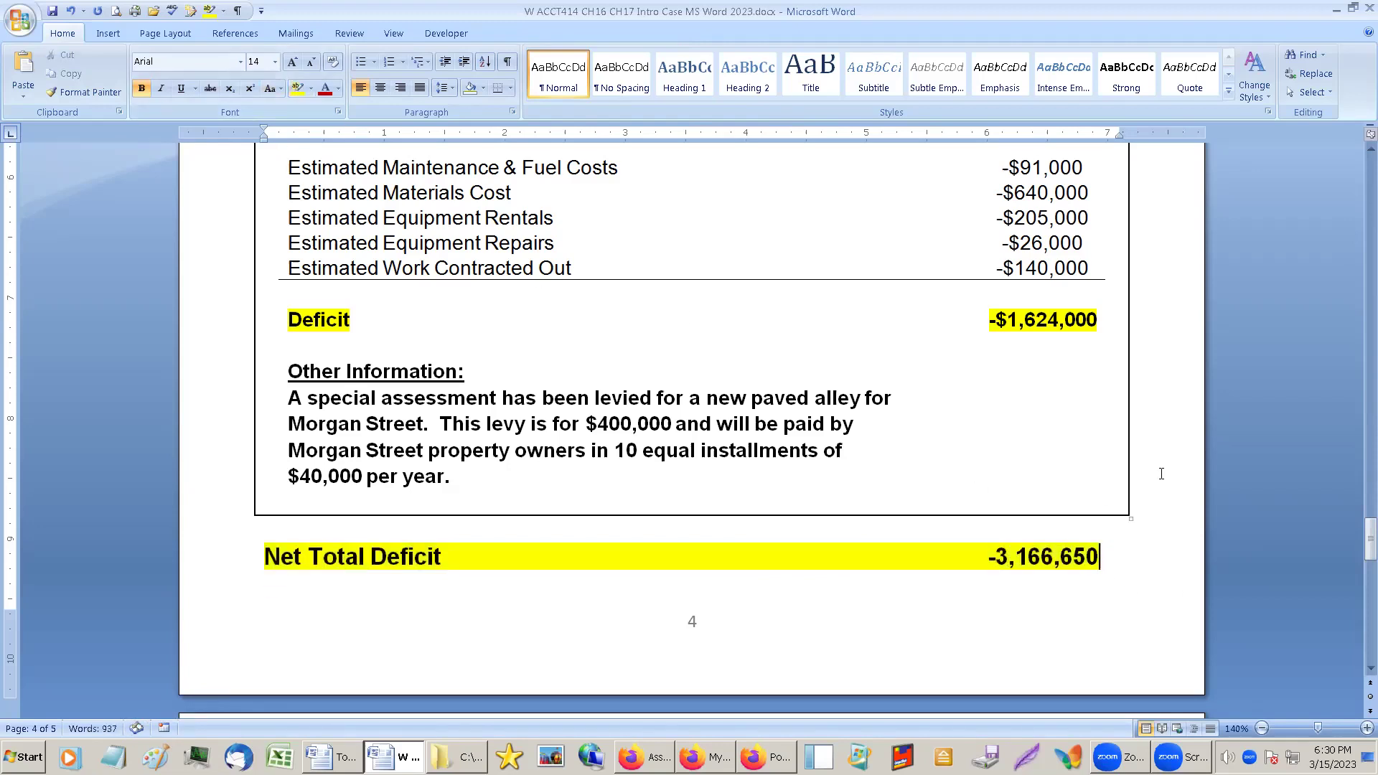
{"action": "left_click", "coordinate": [1120, 450]}
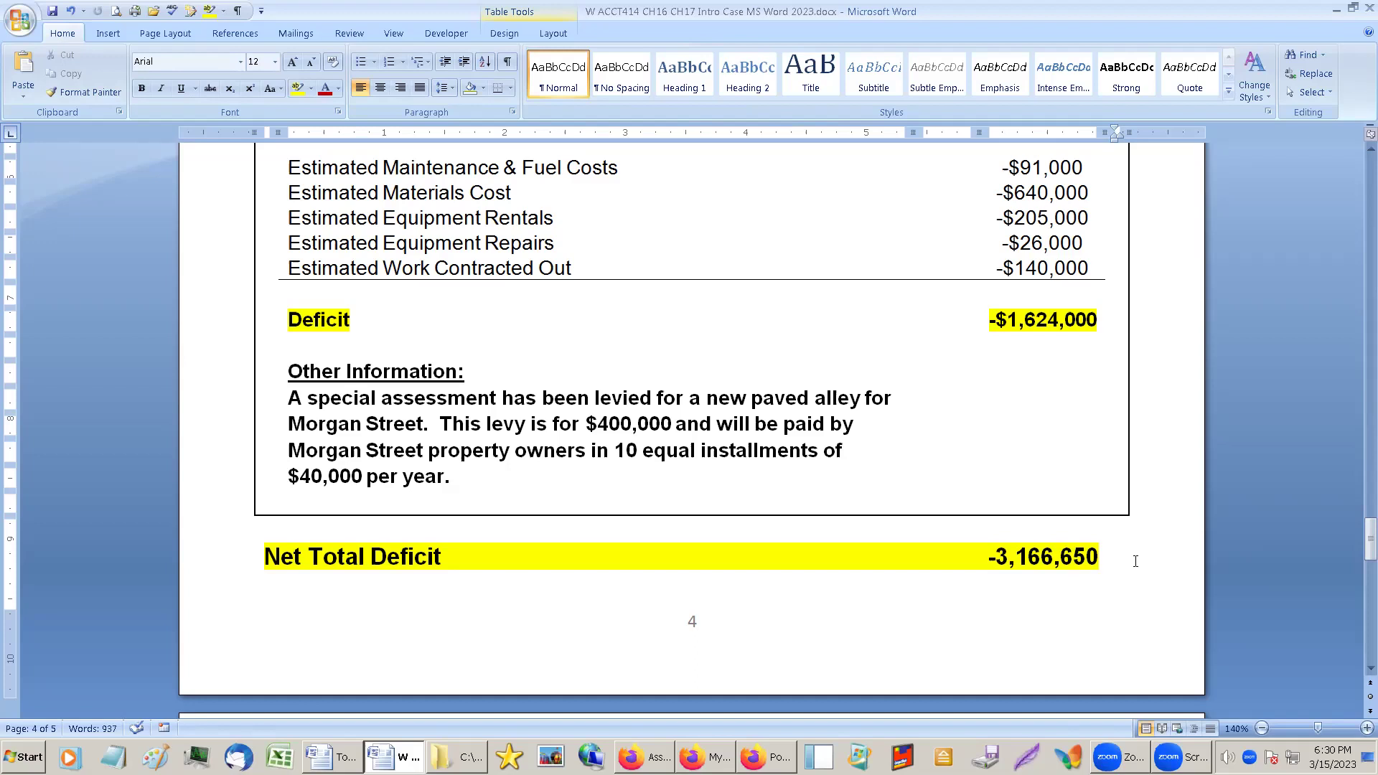
Copy the Administrative, Building and Other General Fund budget tables into a blank Excel workbook at A1, and widen column G.
{"action": "scroll", "coordinate": [1162, 560], "scroll_direction": "up", "scroll_amount": 1}
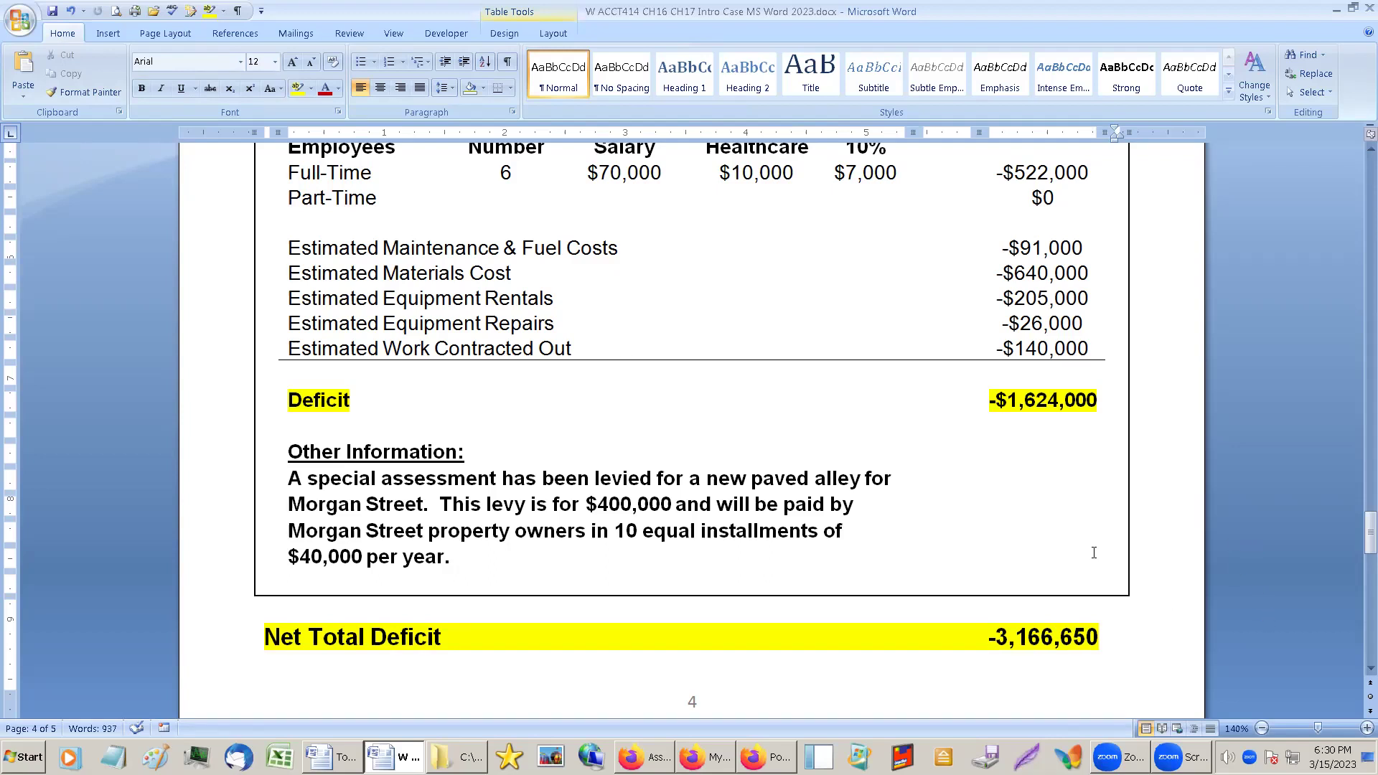
{"action": "scroll", "coordinate": [1029, 563], "scroll_direction": "up", "scroll_amount": 5}
{"action": "scroll", "coordinate": [1056, 520], "scroll_direction": "up", "scroll_amount": 3}
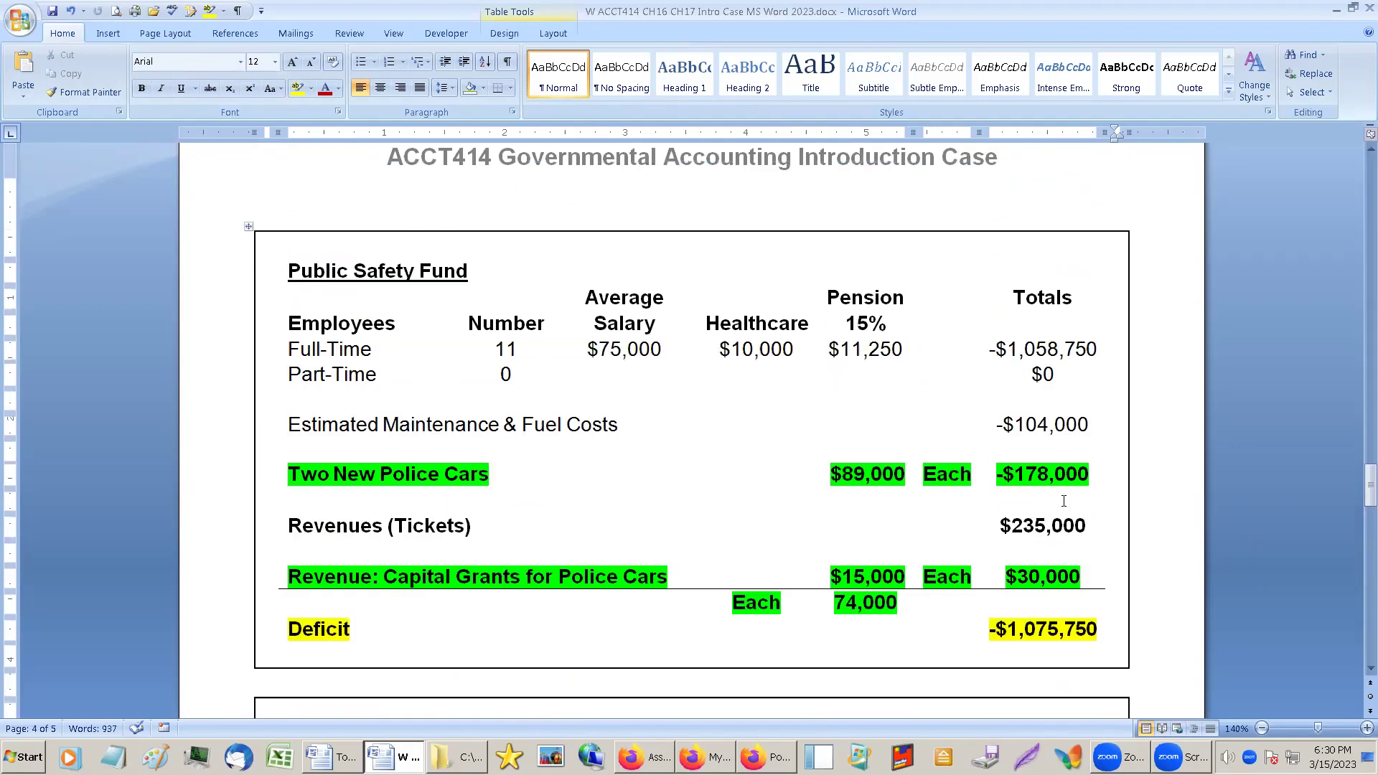
{"action": "scroll", "coordinate": [1066, 501], "scroll_direction": "up", "scroll_amount": 6}
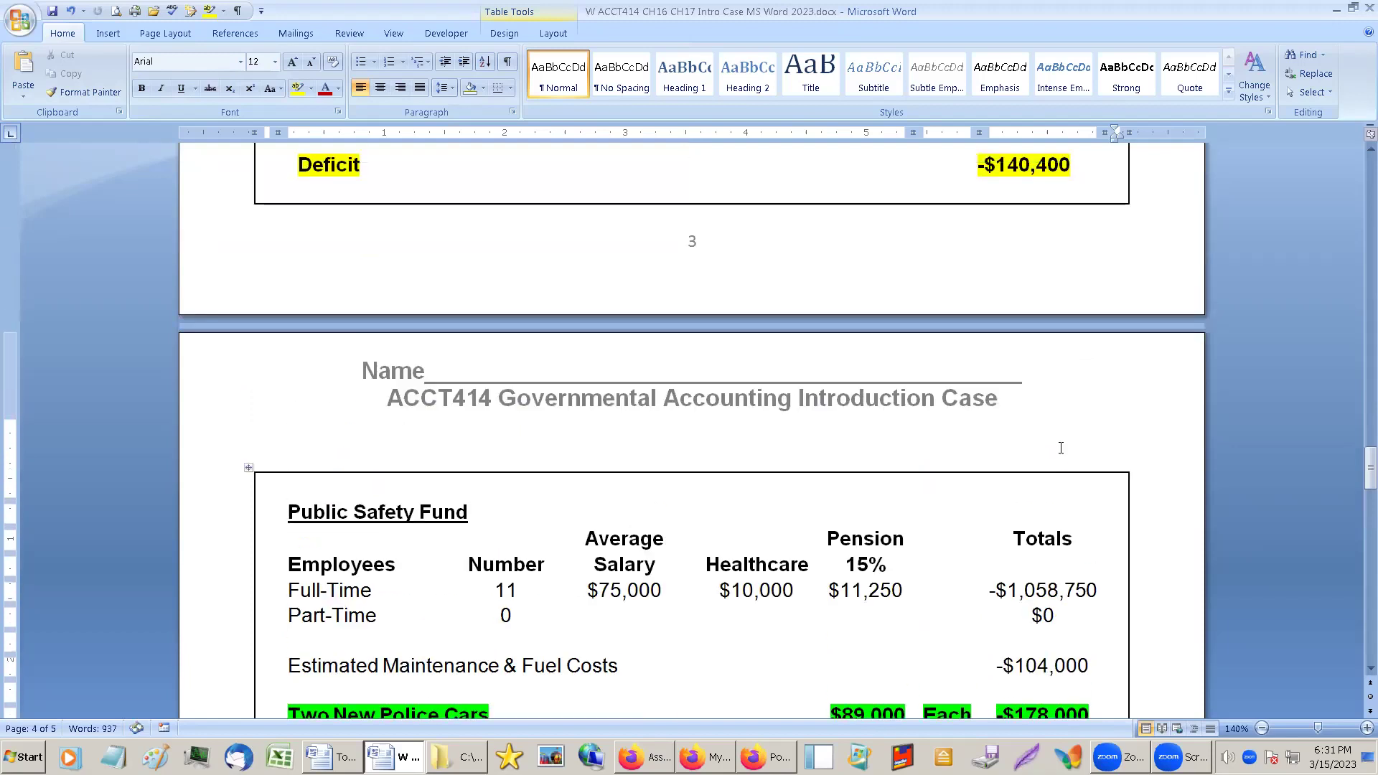
{"action": "scroll", "coordinate": [1065, 358], "scroll_direction": "up", "scroll_amount": 7}
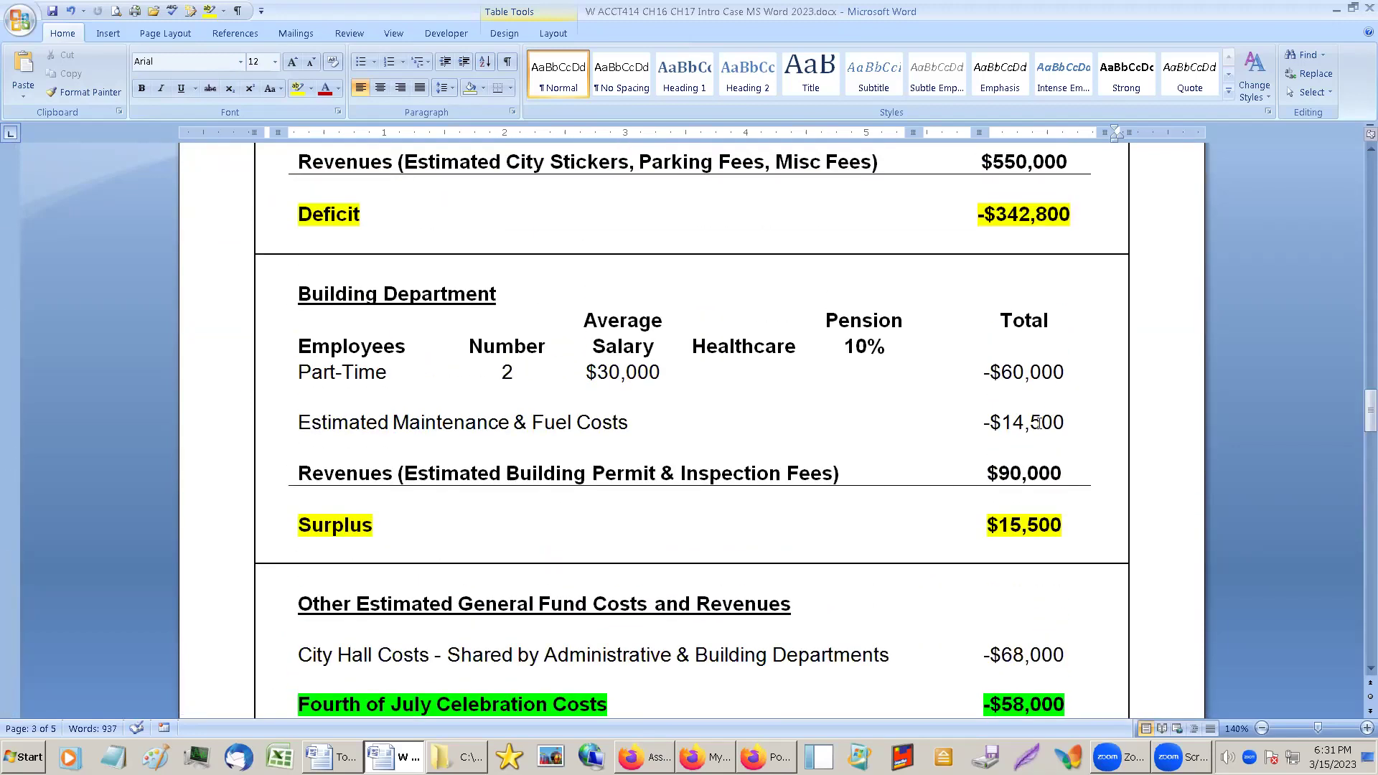
{"action": "scroll", "coordinate": [1038, 422], "scroll_direction": "up", "scroll_amount": 3}
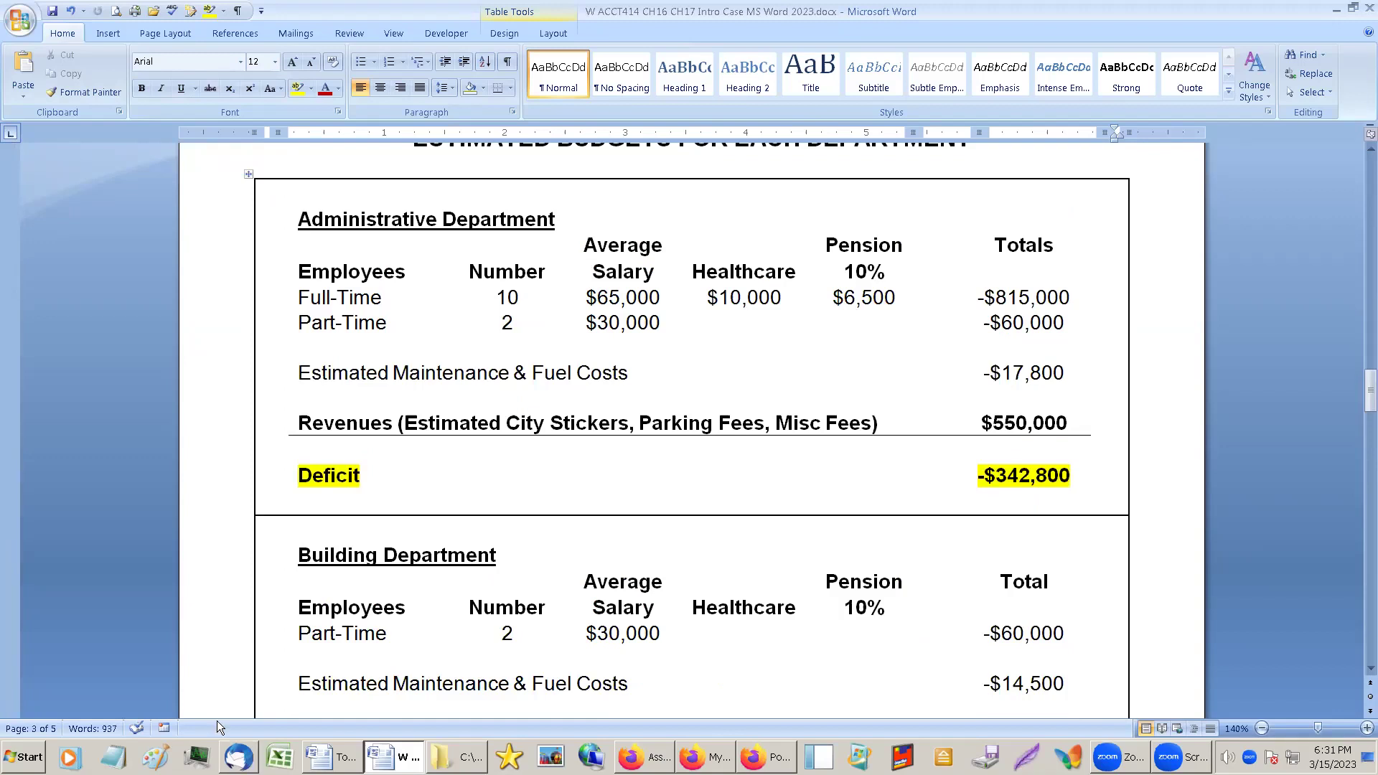
{"action": "left_click_drag", "start_coordinate": [302, 217], "coordinate": [1044, 689]}
{"action": "left_click", "coordinate": [277, 755]}
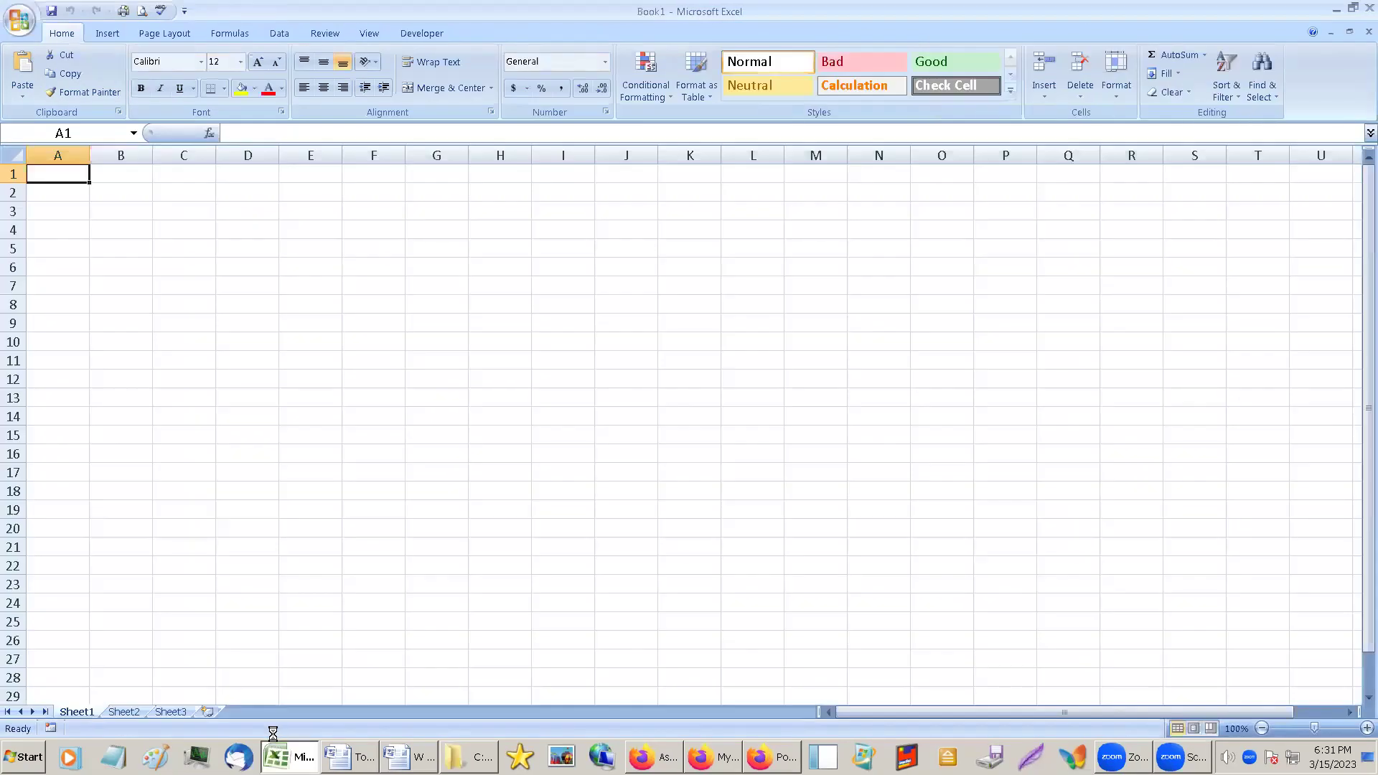
{"action": "key", "text": "ctrl+v"}
{"action": "left_click", "coordinate": [459, 149]}
{"action": "left_click_drag", "start_coordinate": [468, 156], "coordinate": [522, 156]}
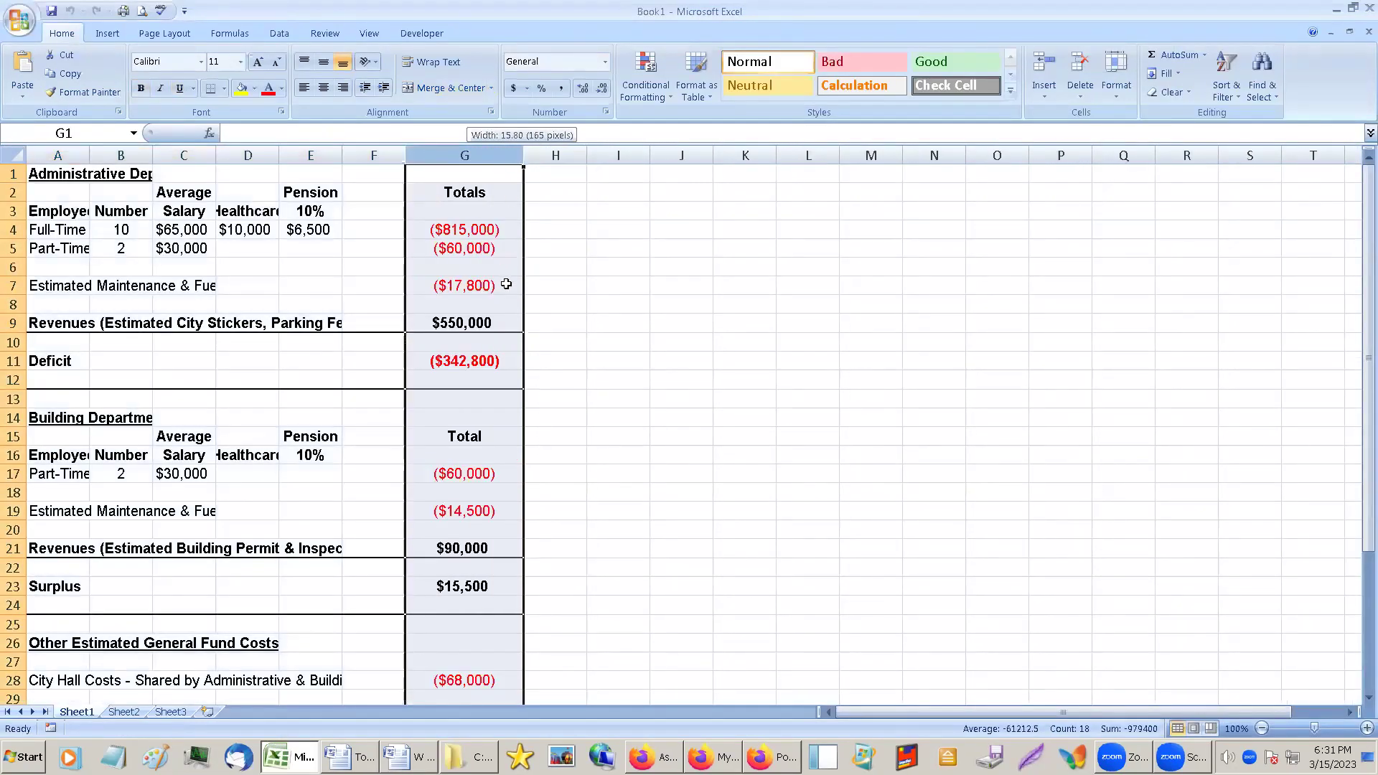
Copy the Public Safety Fund and Public Works tables from the Word document into the Excel sheet at cell A41.
{"action": "scroll", "coordinate": [501, 294], "scroll_direction": "down", "scroll_amount": 8}
{"action": "left_click", "coordinate": [112, 487]}
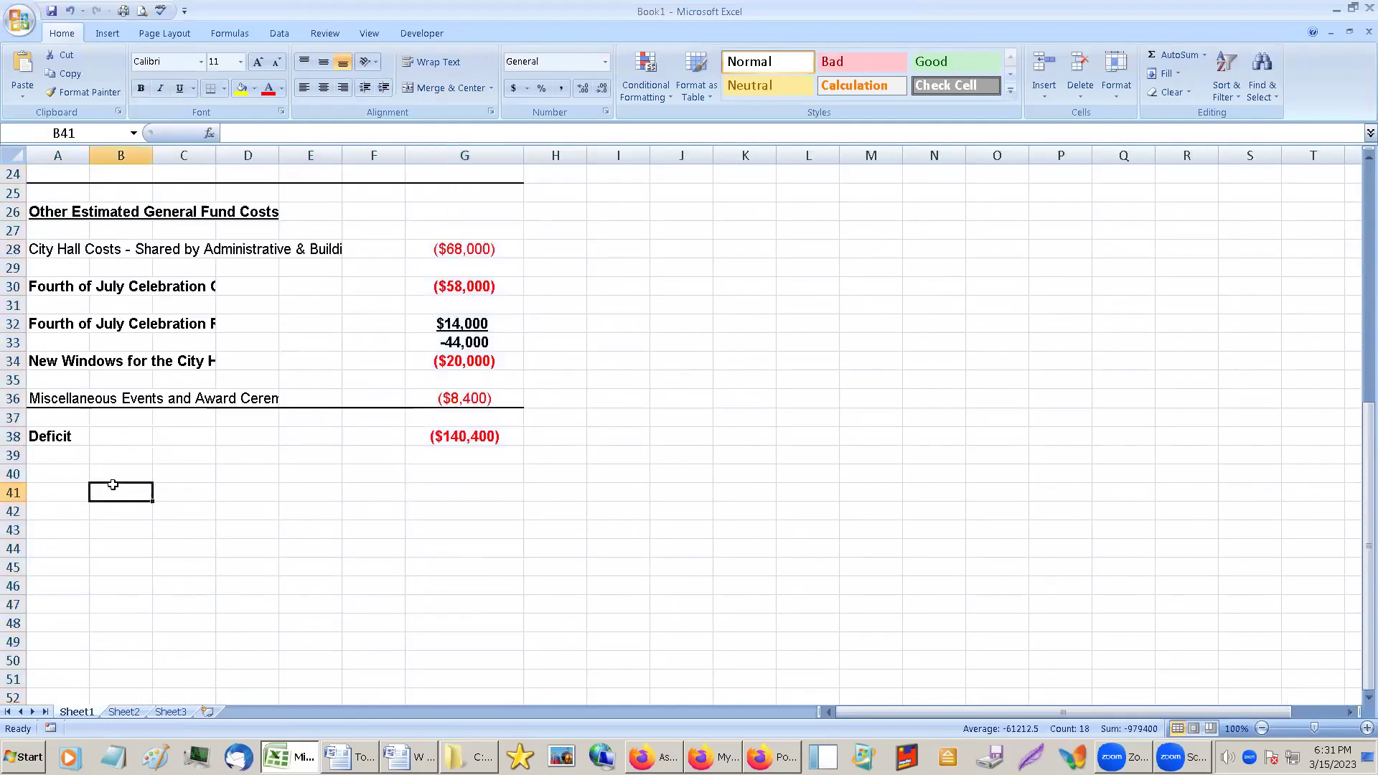
{"action": "left_click", "coordinate": [56, 500]}
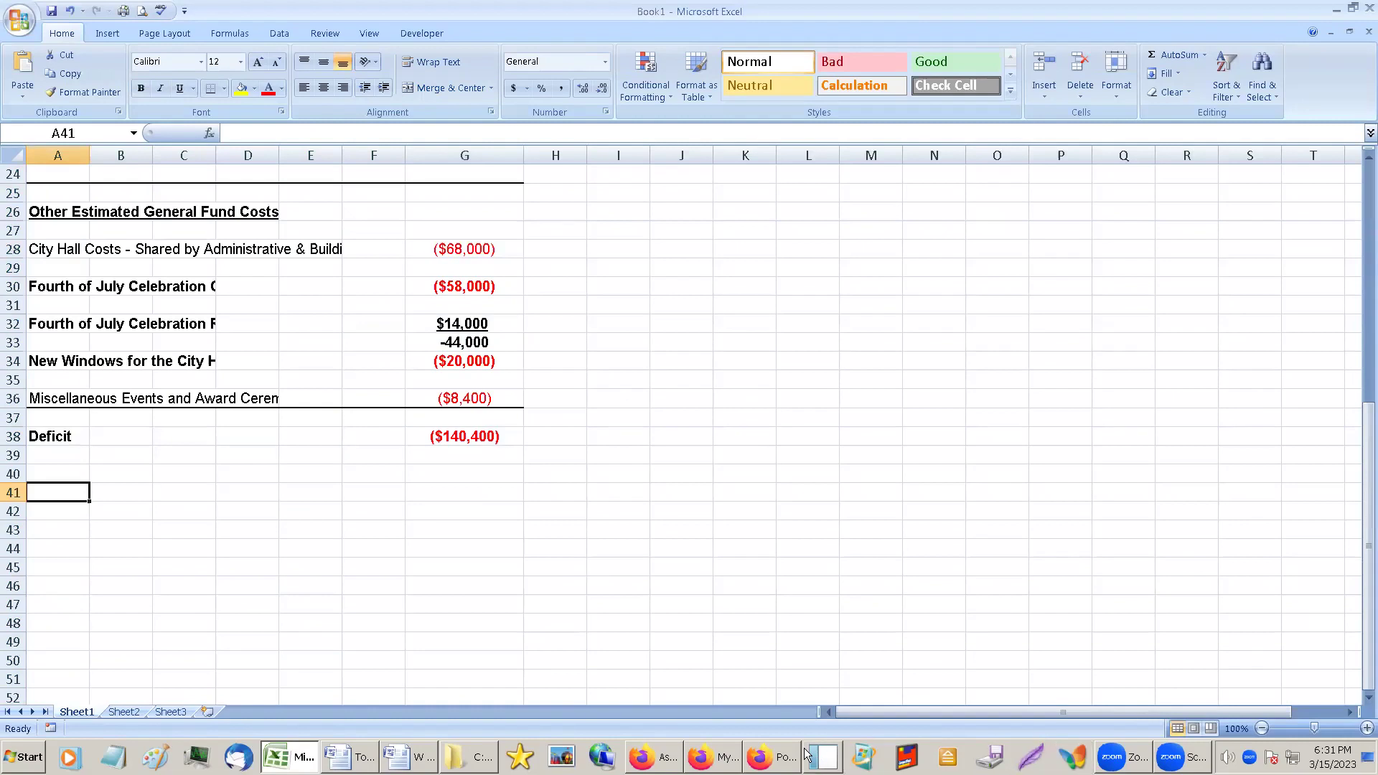
{"action": "left_click", "coordinate": [404, 757]}
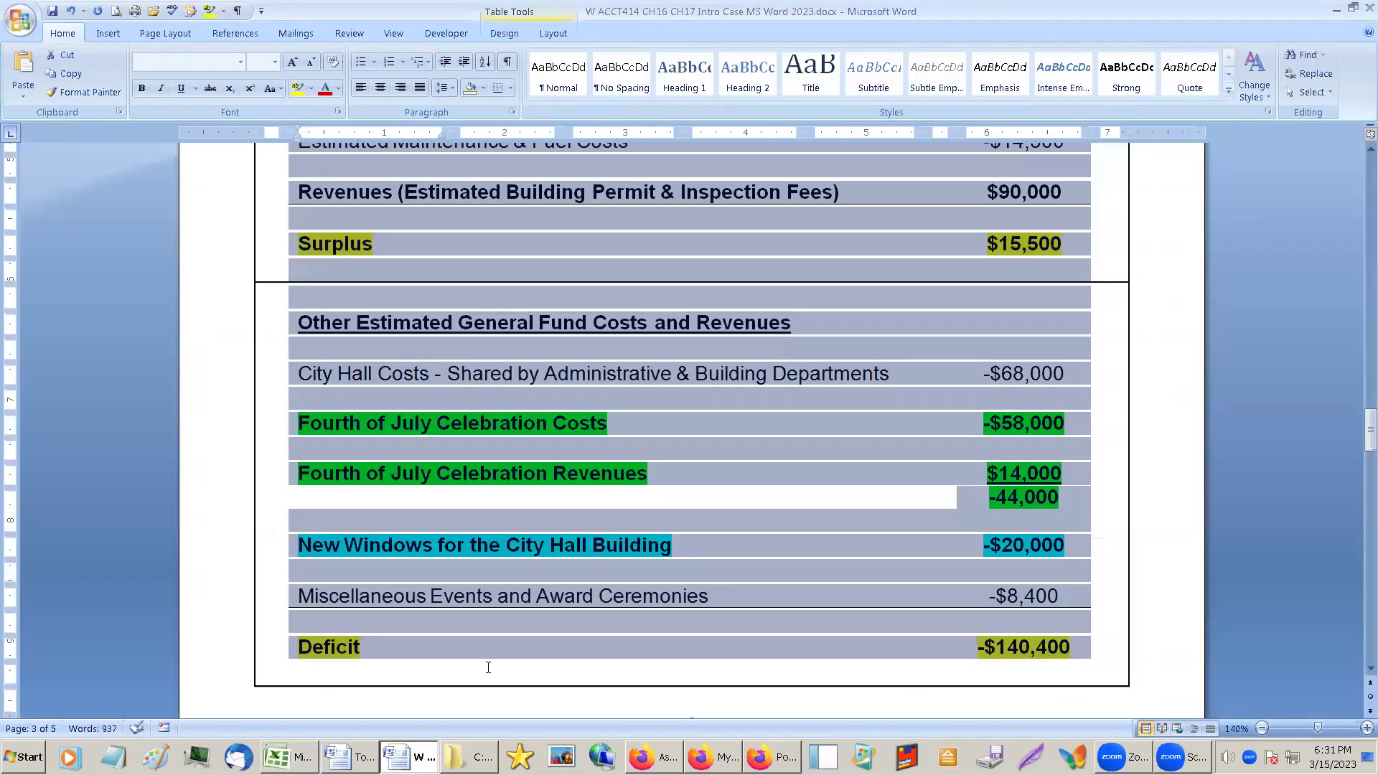
{"action": "scroll", "coordinate": [488, 668], "scroll_direction": "down", "scroll_amount": 9}
{"action": "left_click", "coordinate": [282, 410]}
{"action": "left_click_drag", "start_coordinate": [282, 410], "coordinate": [1064, 642]}
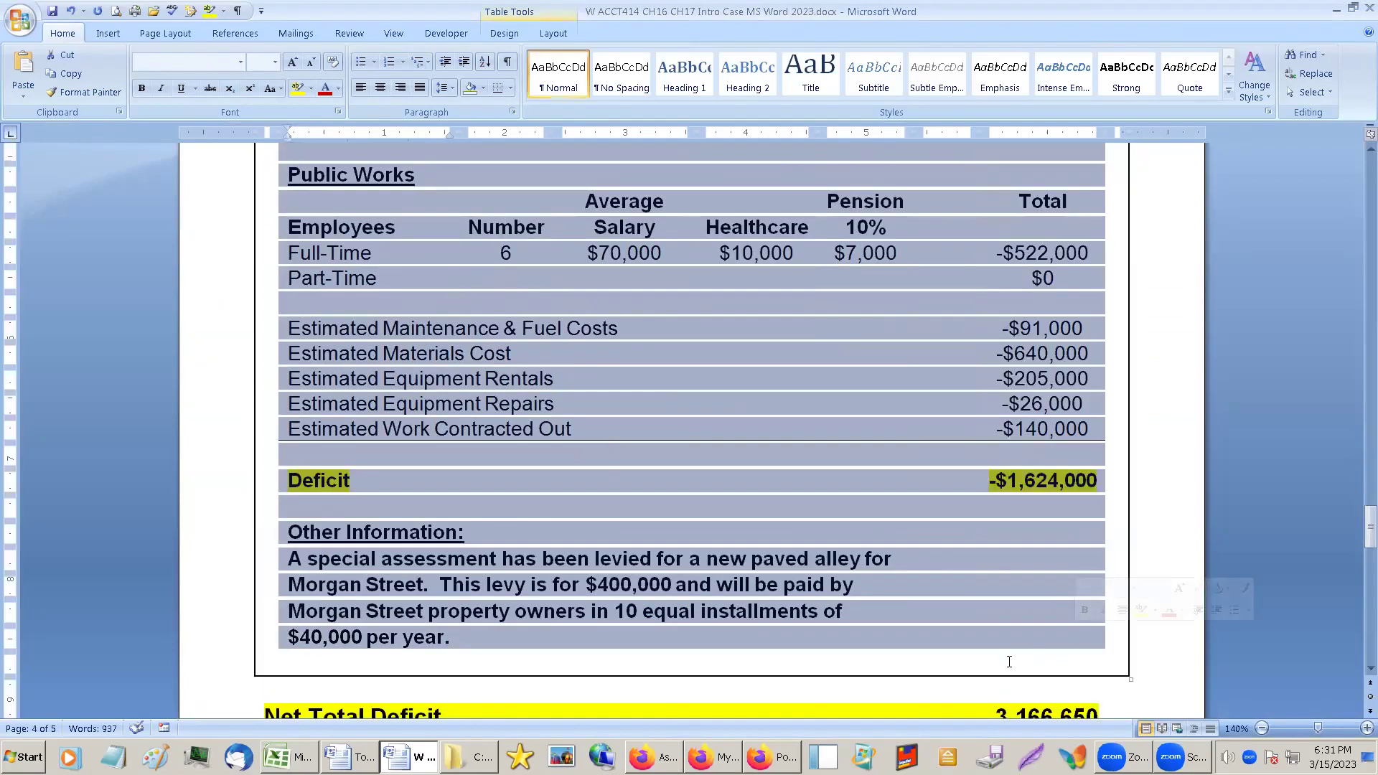
{"action": "key", "text": "alt+Tab"}
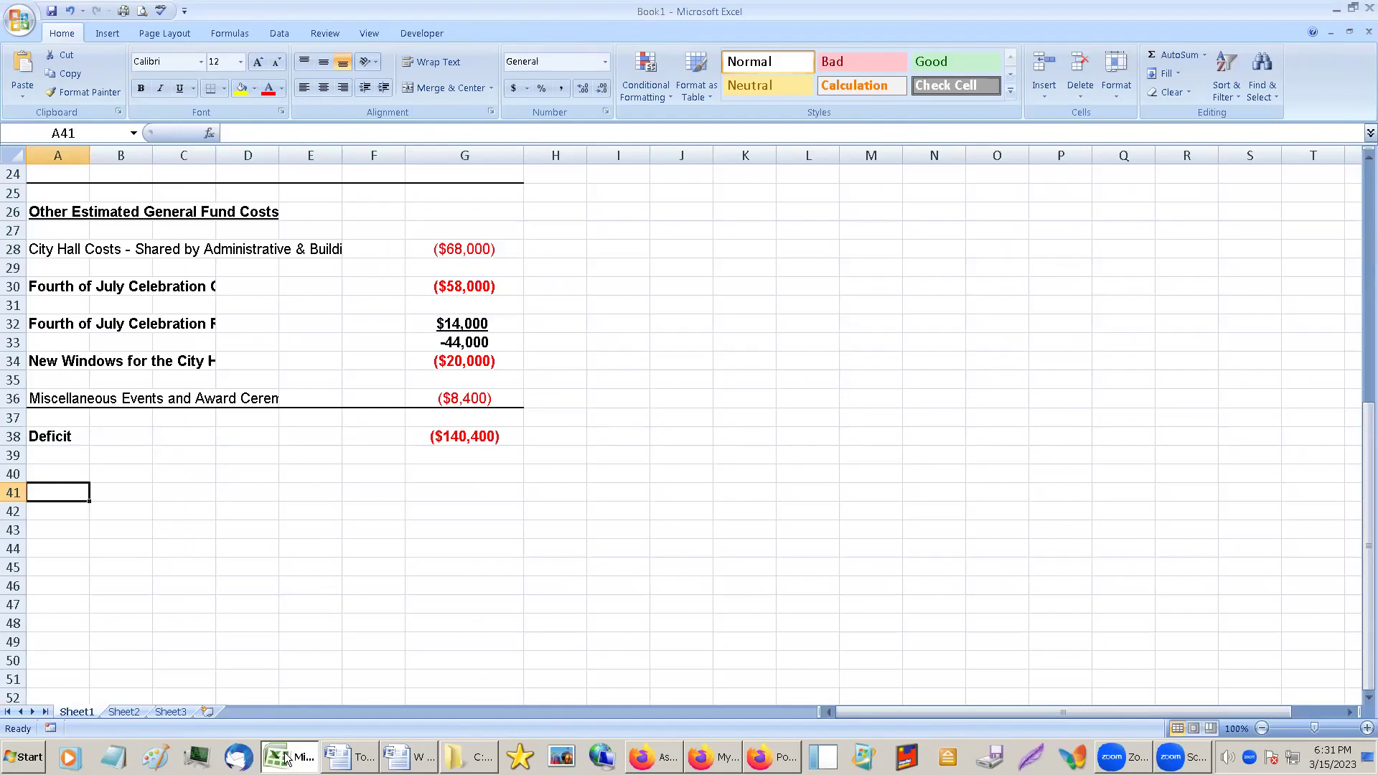
{"action": "key", "text": "ctrl+v"}
Link cell I11 to the Administrative Department deficit with =G11 and widen column I to fit.
{"action": "scroll", "coordinate": [622, 538], "scroll_direction": "up", "scroll_amount": 8}
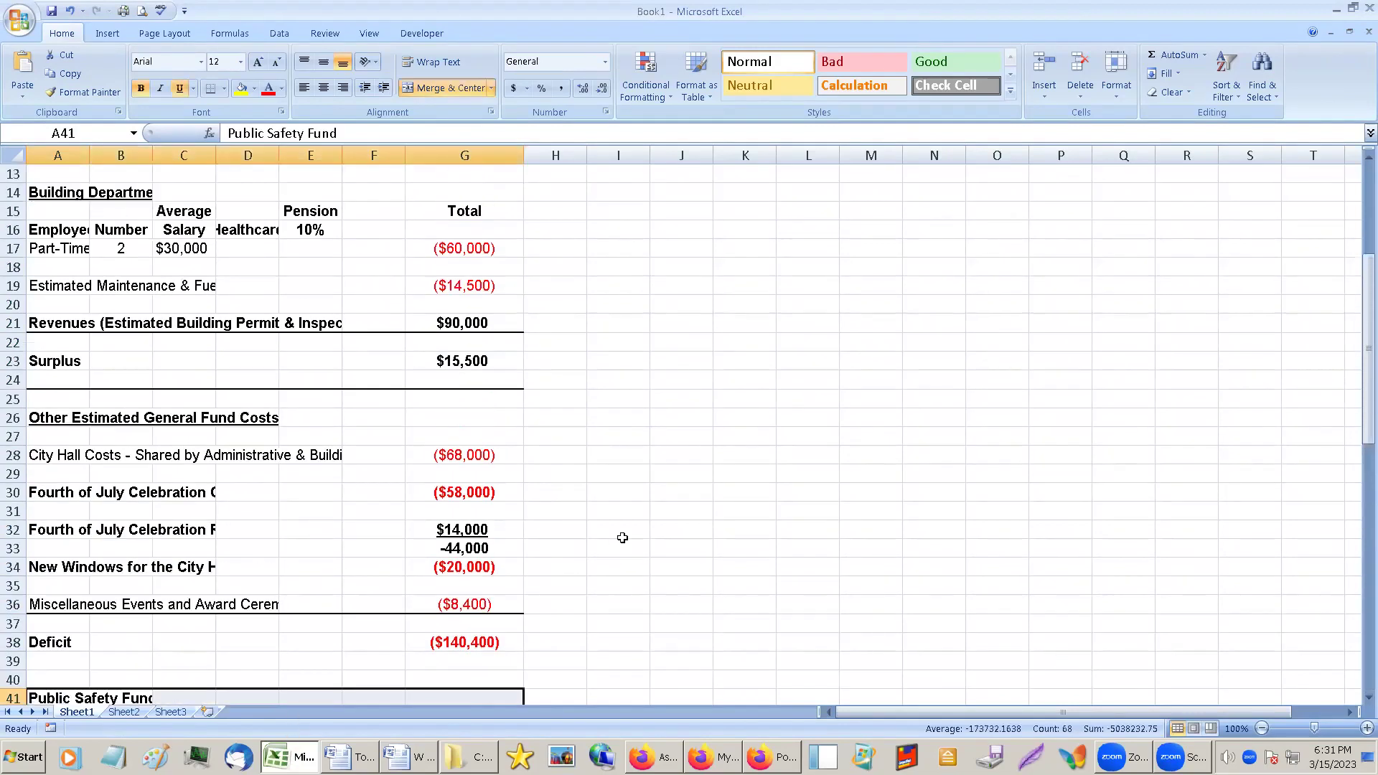
{"action": "left_click", "coordinate": [615, 358]}
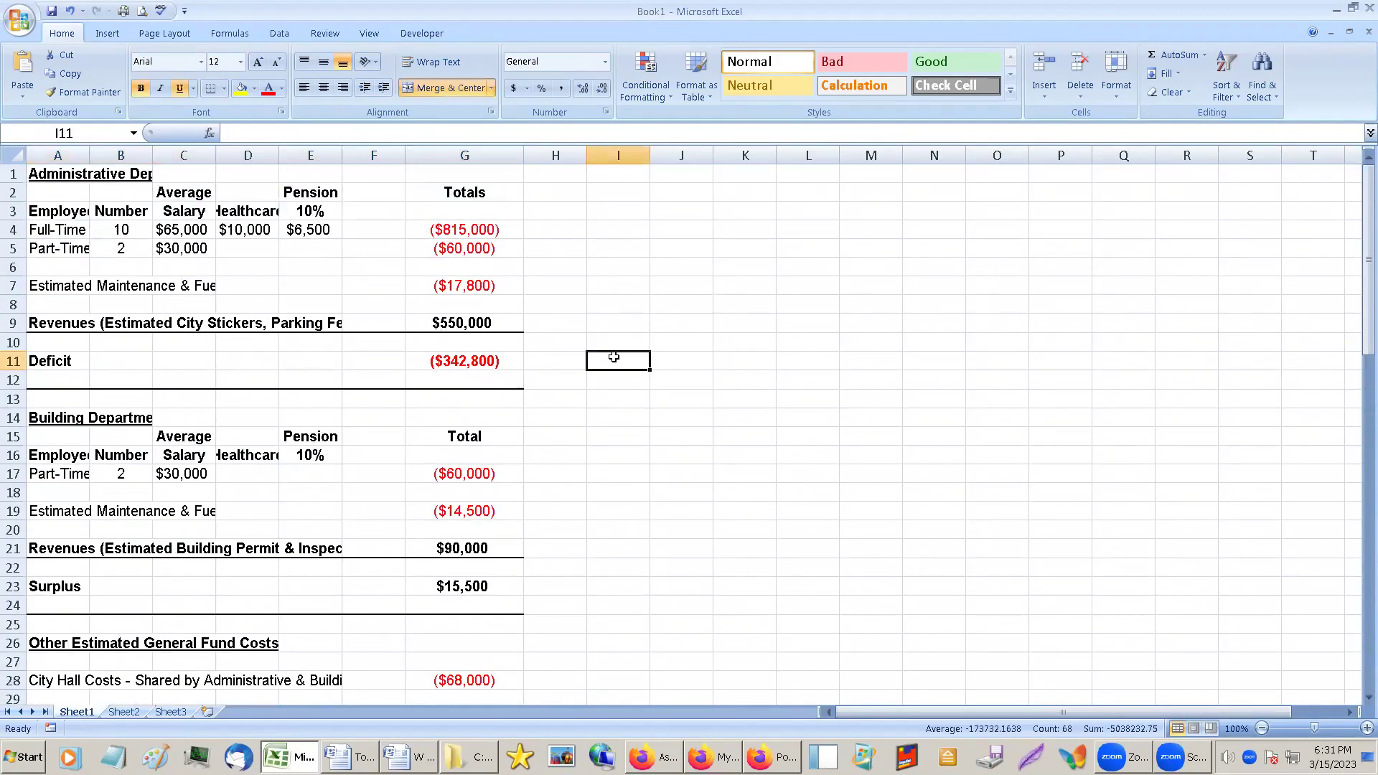
{"action": "type", "text": "="}
{"action": "left_click", "coordinate": [464, 361]}
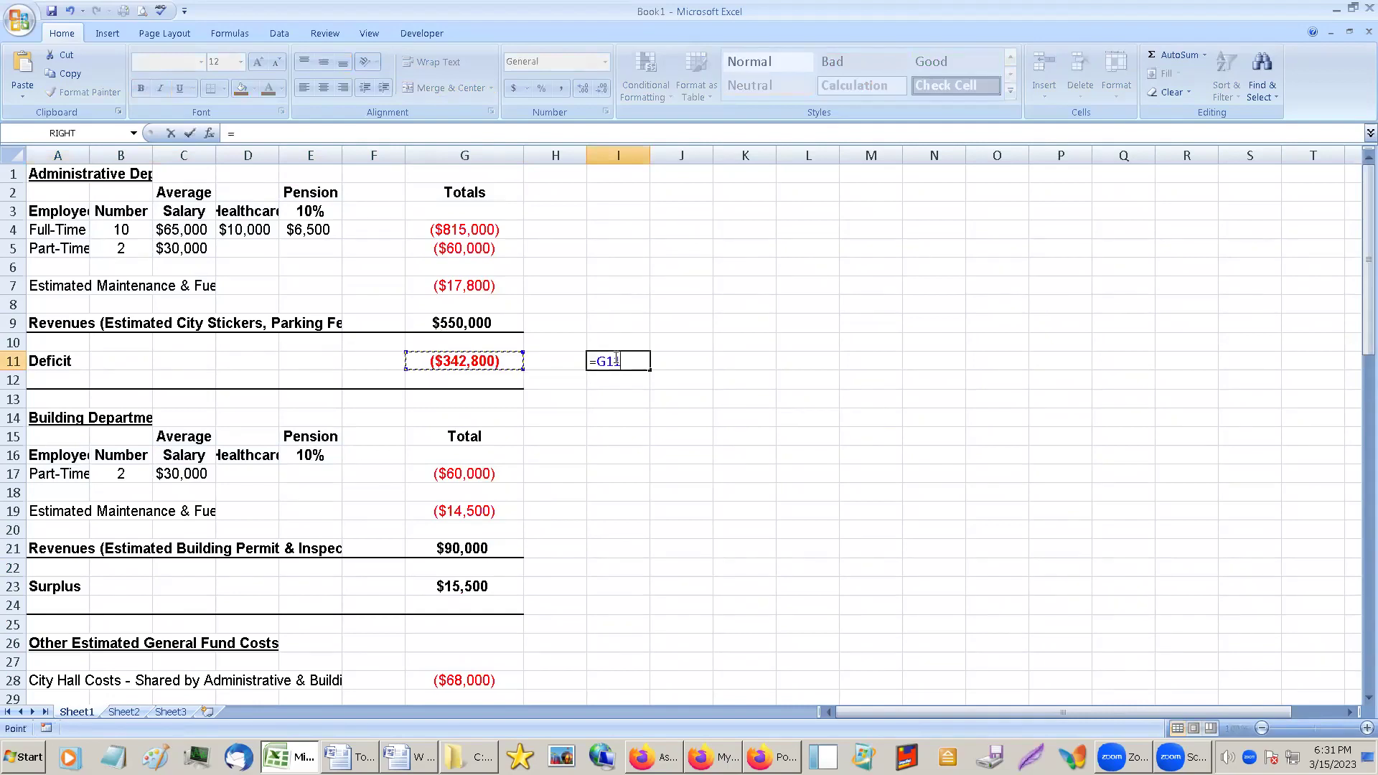
{"action": "key", "text": "Return"}
{"action": "key", "text": "Up"}
{"action": "left_click_drag", "start_coordinate": [655, 155], "coordinate": [676, 155]}
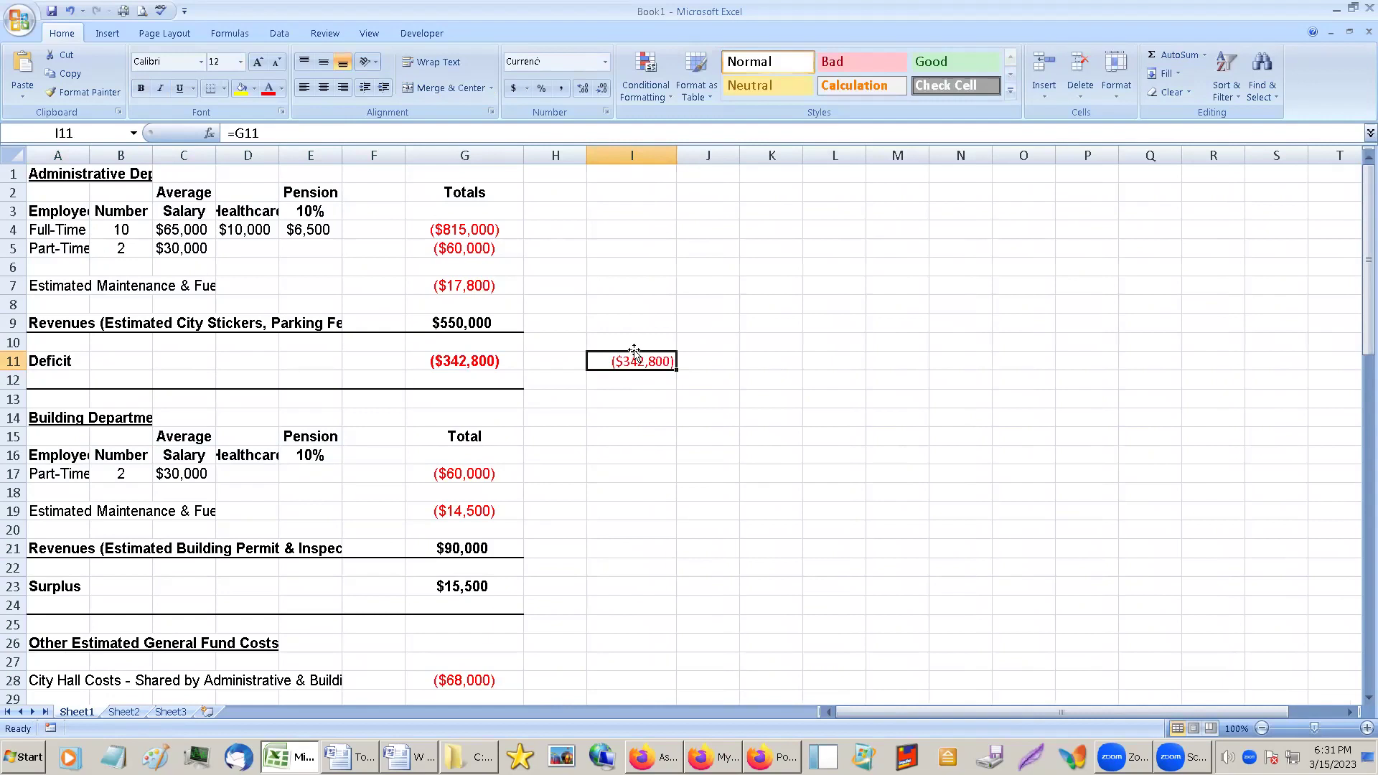
Copy the I11 formula to I23, I38, I55 and I71, beside each remaining surplus or deficit.
{"action": "scroll", "coordinate": [621, 459], "scroll_direction": "down", "scroll_amount": 2}
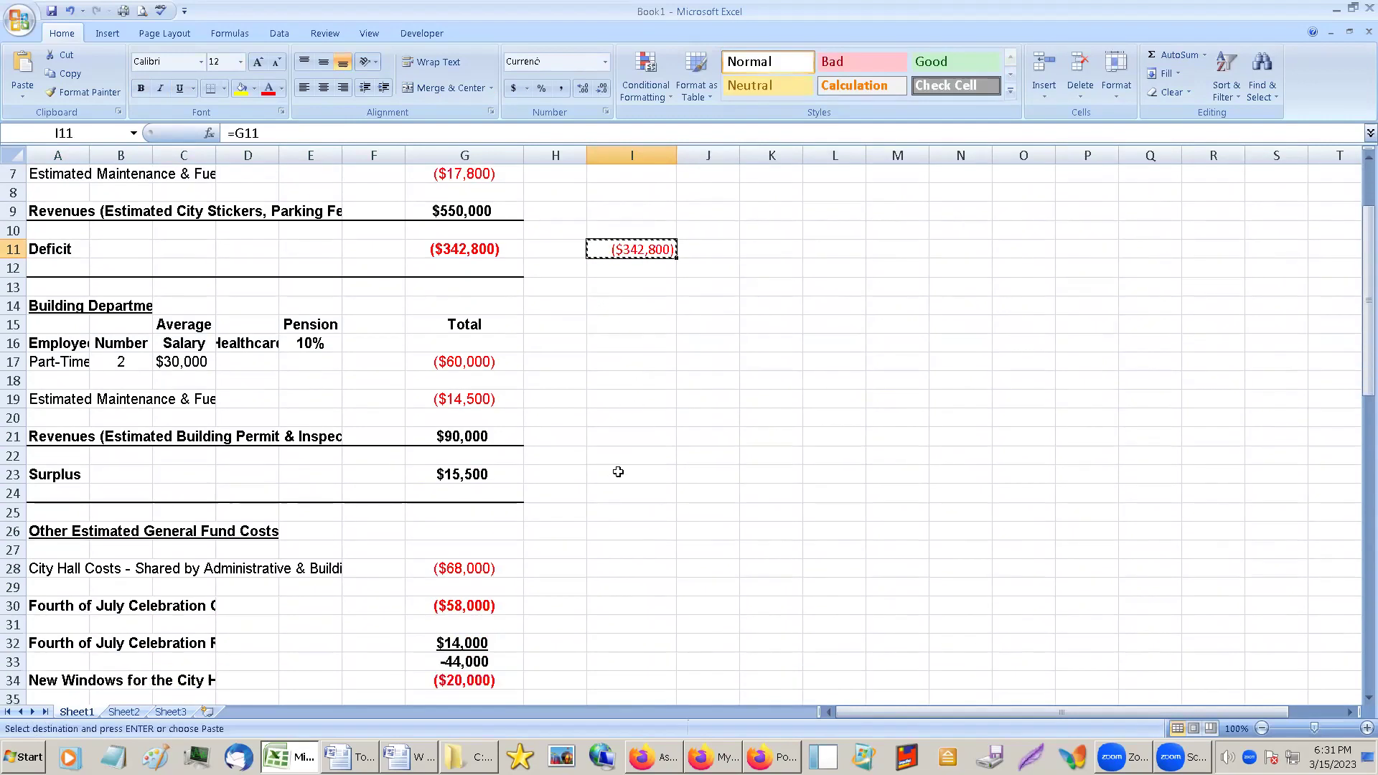
{"action": "left_click", "coordinate": [620, 475]}
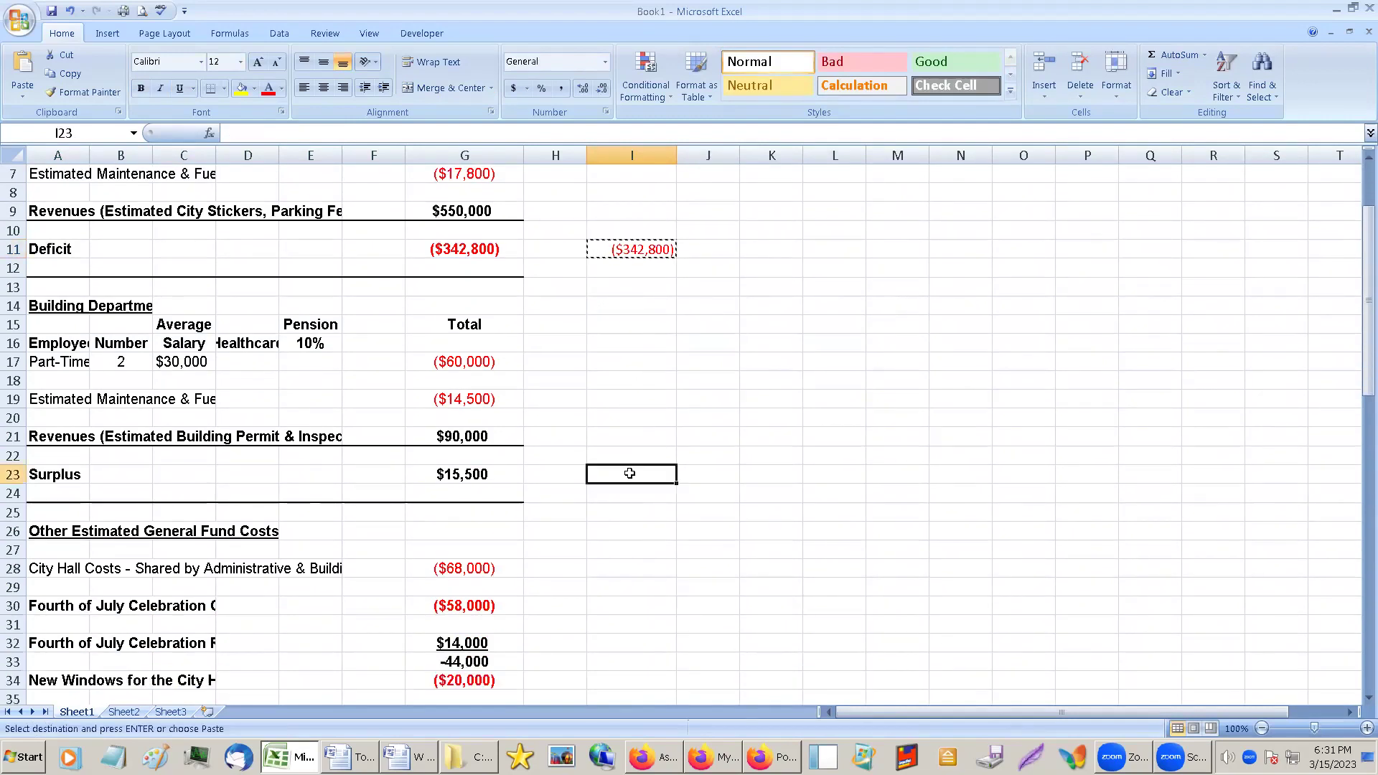
{"action": "type", "text": "$15,500"}
{"action": "scroll", "coordinate": [627, 477], "scroll_direction": "down", "scroll_amount": 3}
{"action": "left_click", "coordinate": [628, 602]}
{"action": "key", "text": "ctrl+v"}
{"action": "scroll", "coordinate": [628, 602], "scroll_direction": "down", "scroll_amount": 5}
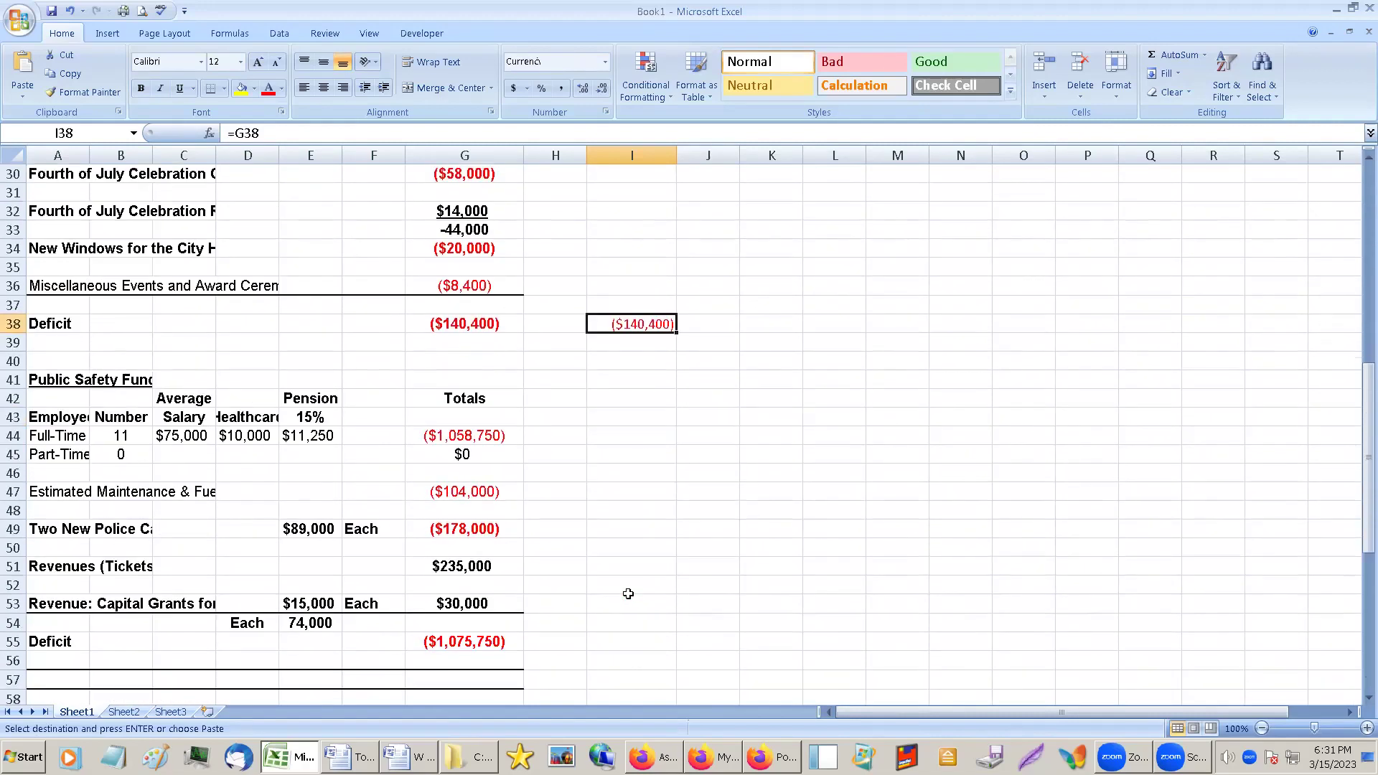
{"action": "left_click", "coordinate": [633, 635]}
{"action": "key", "text": "ctrl+v"}
{"action": "scroll", "coordinate": [634, 632], "scroll_direction": "down", "scroll_amount": 7}
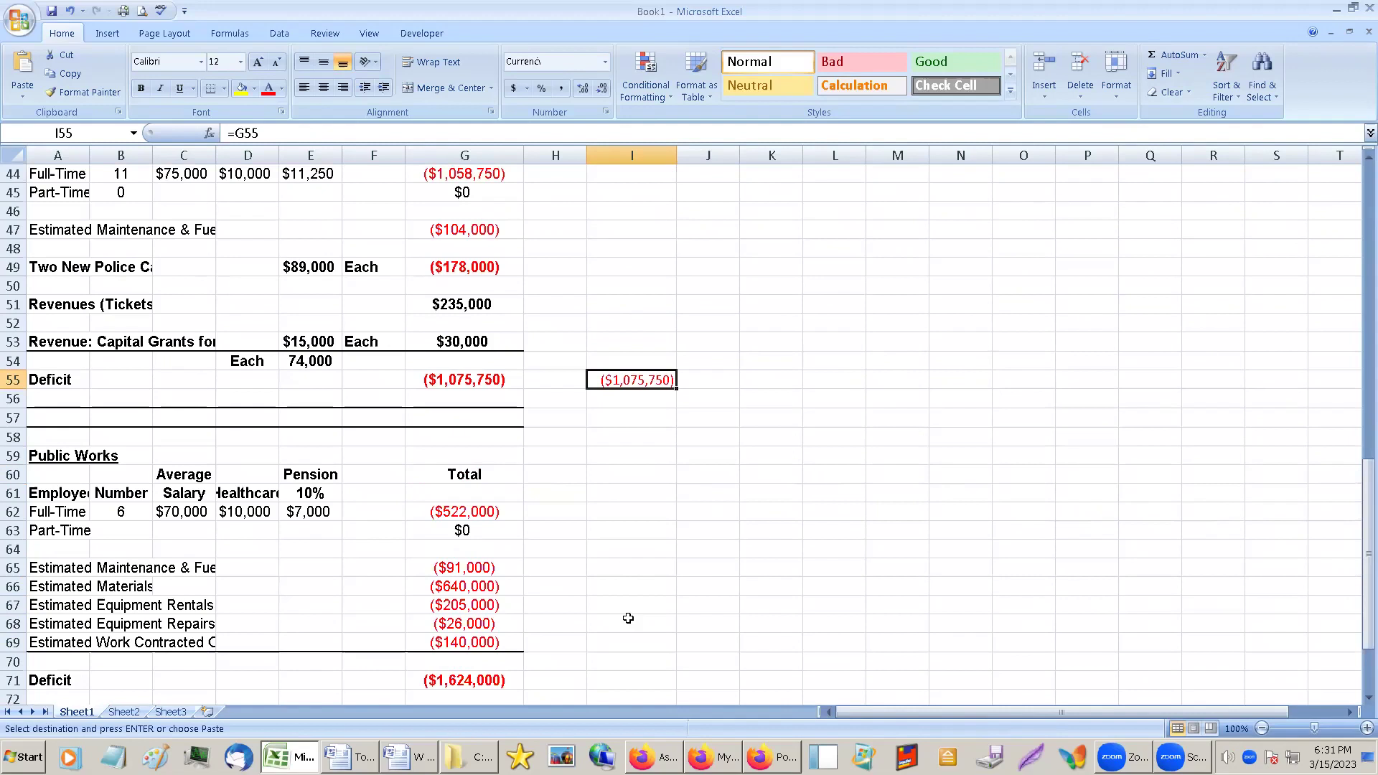
{"action": "left_click", "coordinate": [635, 573]}
{"action": "key", "text": "ctrl+v"}
Total the linked surplus and deficit amounts in column I with AutoSum over I10 to I75, placing the sum in I75.
{"action": "scroll", "coordinate": [658, 482], "scroll_direction": "up", "scroll_amount": 8}
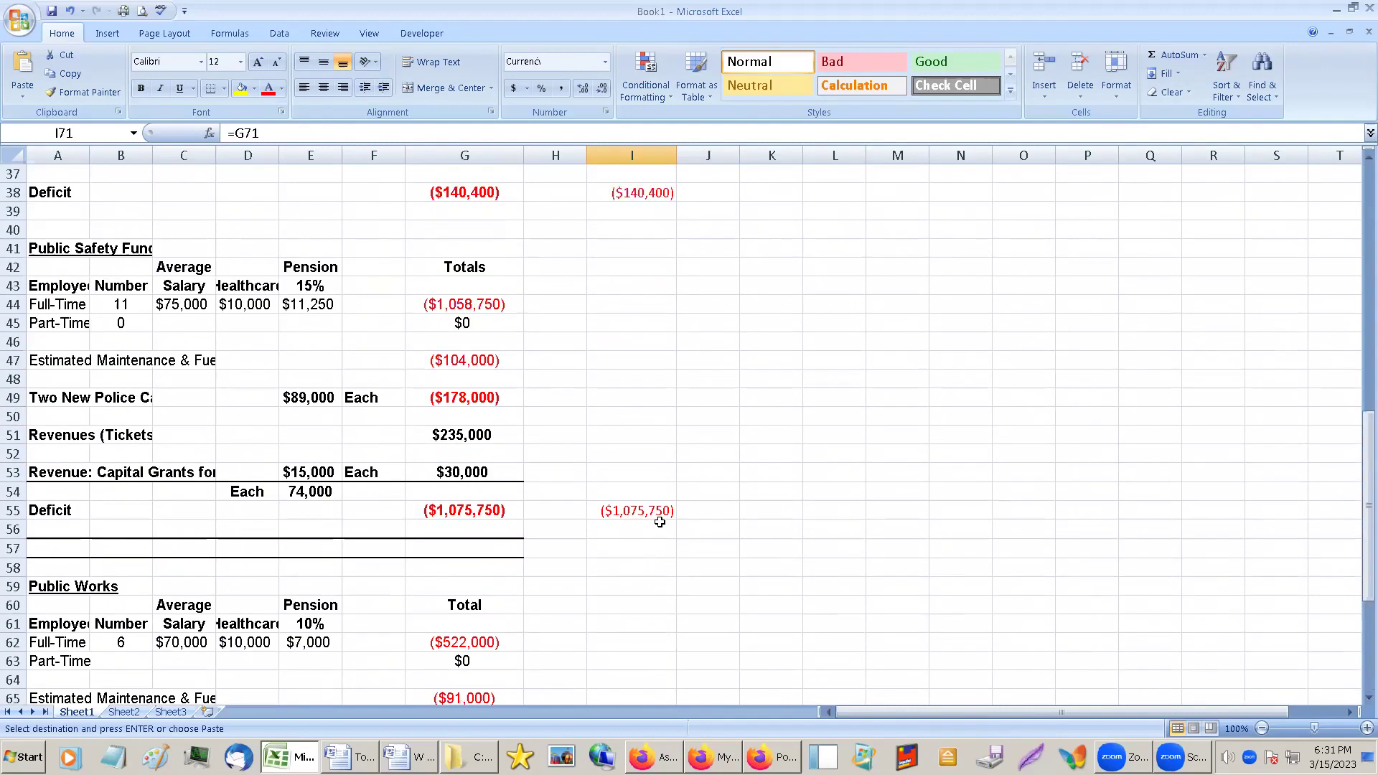
{"action": "scroll", "coordinate": [658, 482], "scroll_direction": "up", "scroll_amount": 8}
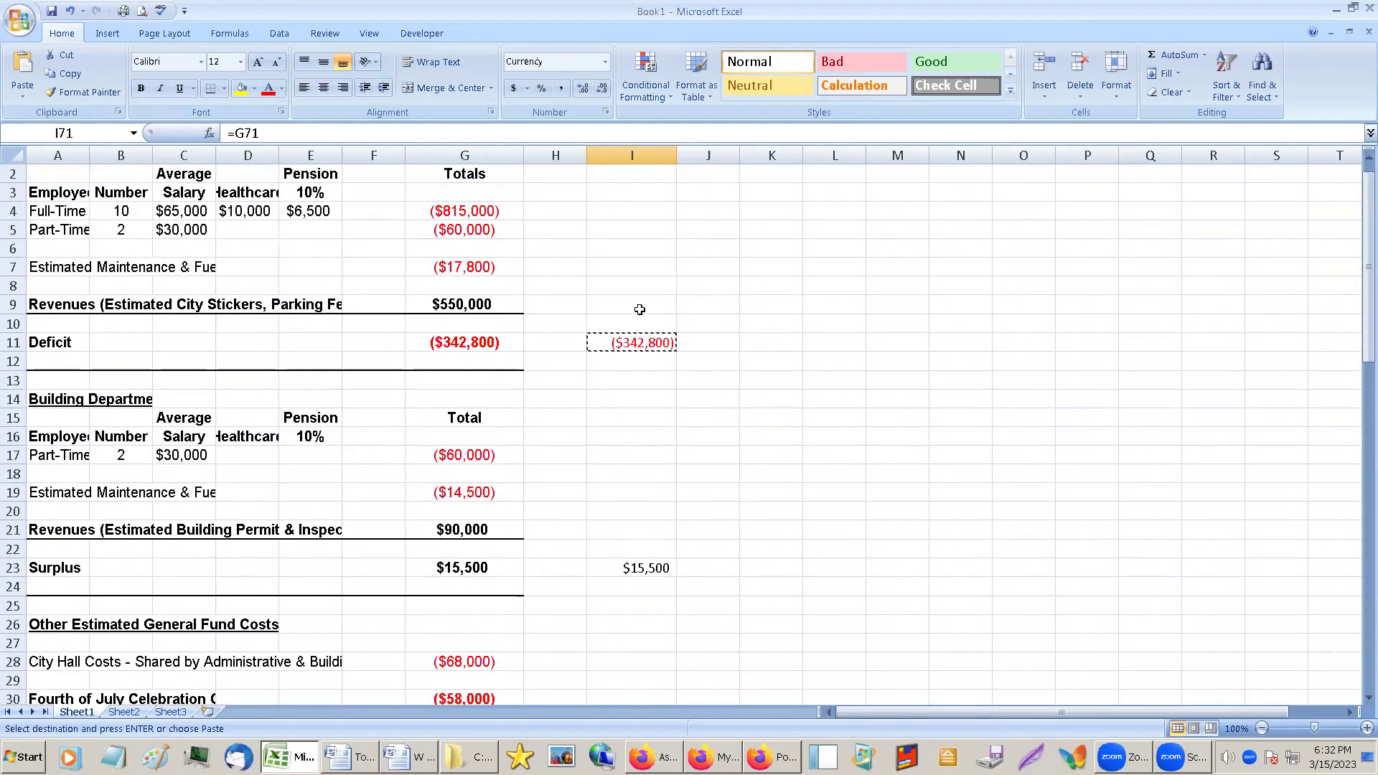
{"action": "left_click_drag", "start_coordinate": [631, 323], "coordinate": [629, 630]}
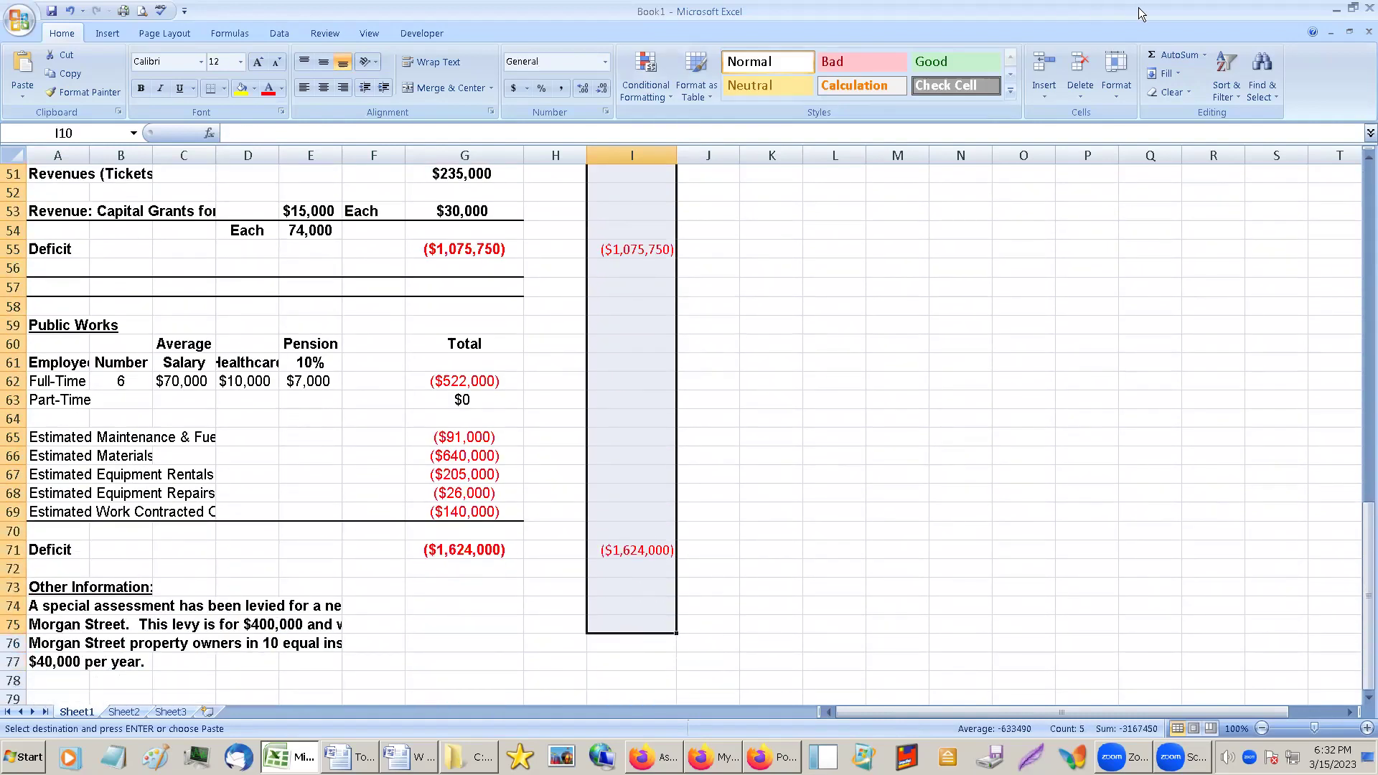
{"action": "scroll", "coordinate": [935, 351], "scroll_direction": "up", "scroll_amount": 14}
{"action": "scroll", "coordinate": [885, 467], "scroll_direction": "down", "scroll_amount": 11}
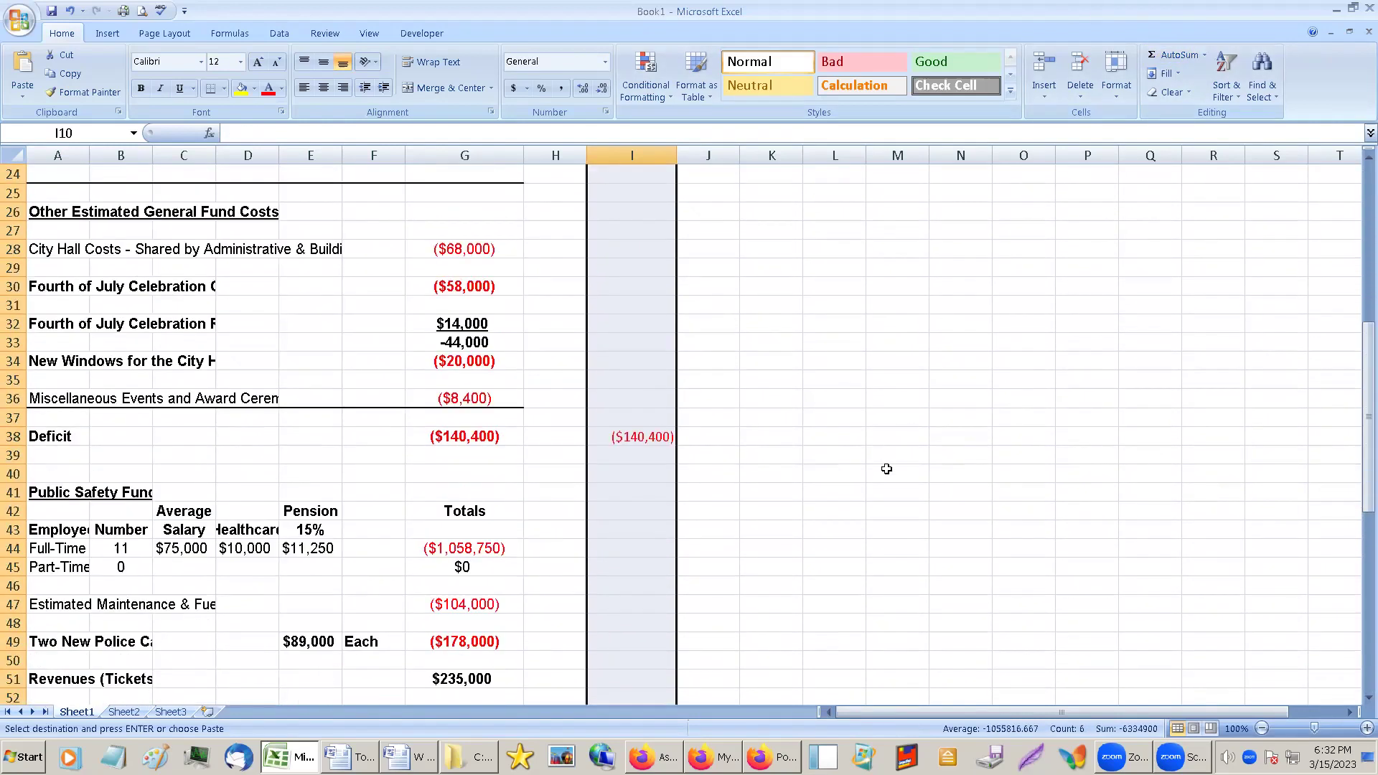
{"action": "scroll", "coordinate": [892, 461], "scroll_direction": "down", "scroll_amount": 2}
{"action": "scroll", "coordinate": [892, 461], "scroll_direction": "down", "scroll_amount": 2}
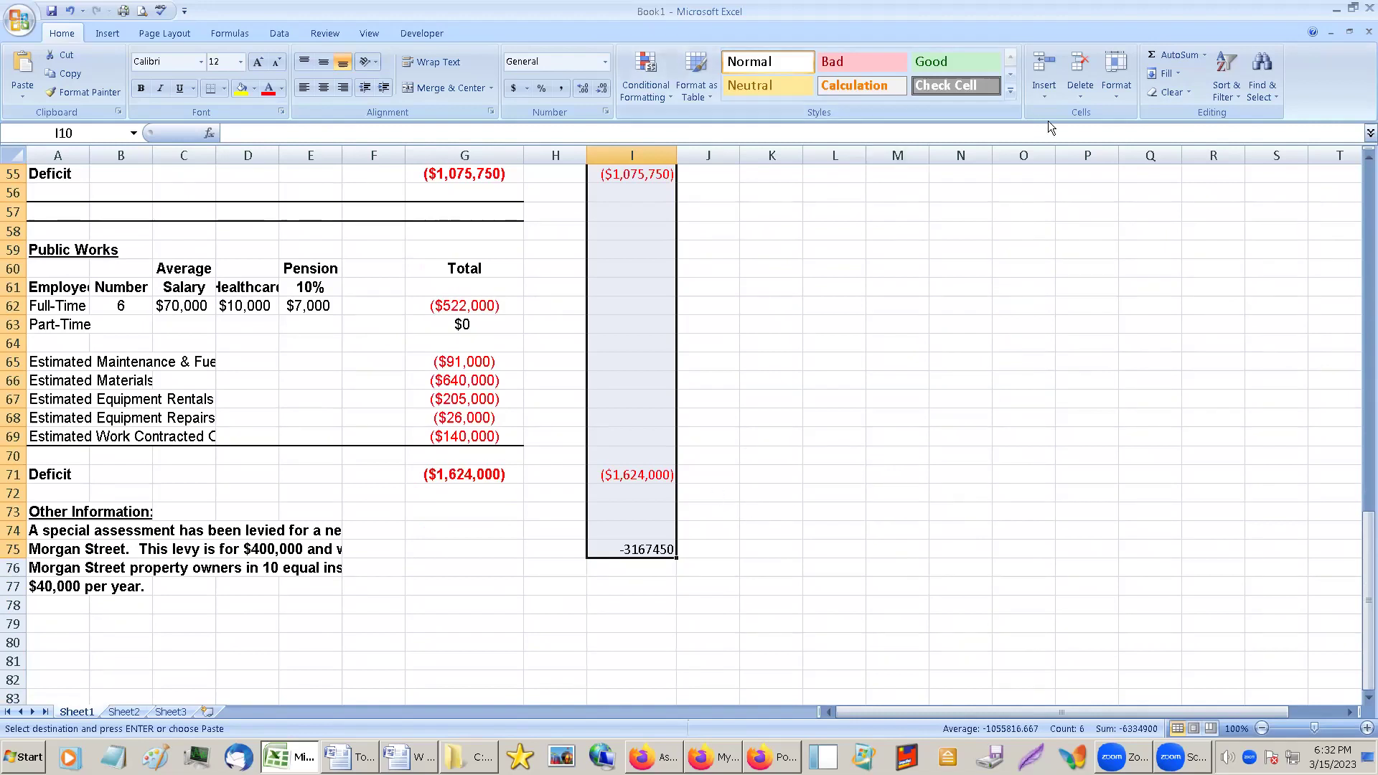
Format column I as Number with zero decimal places and a thousands separator.
{"action": "right_click", "coordinate": [630, 154]}
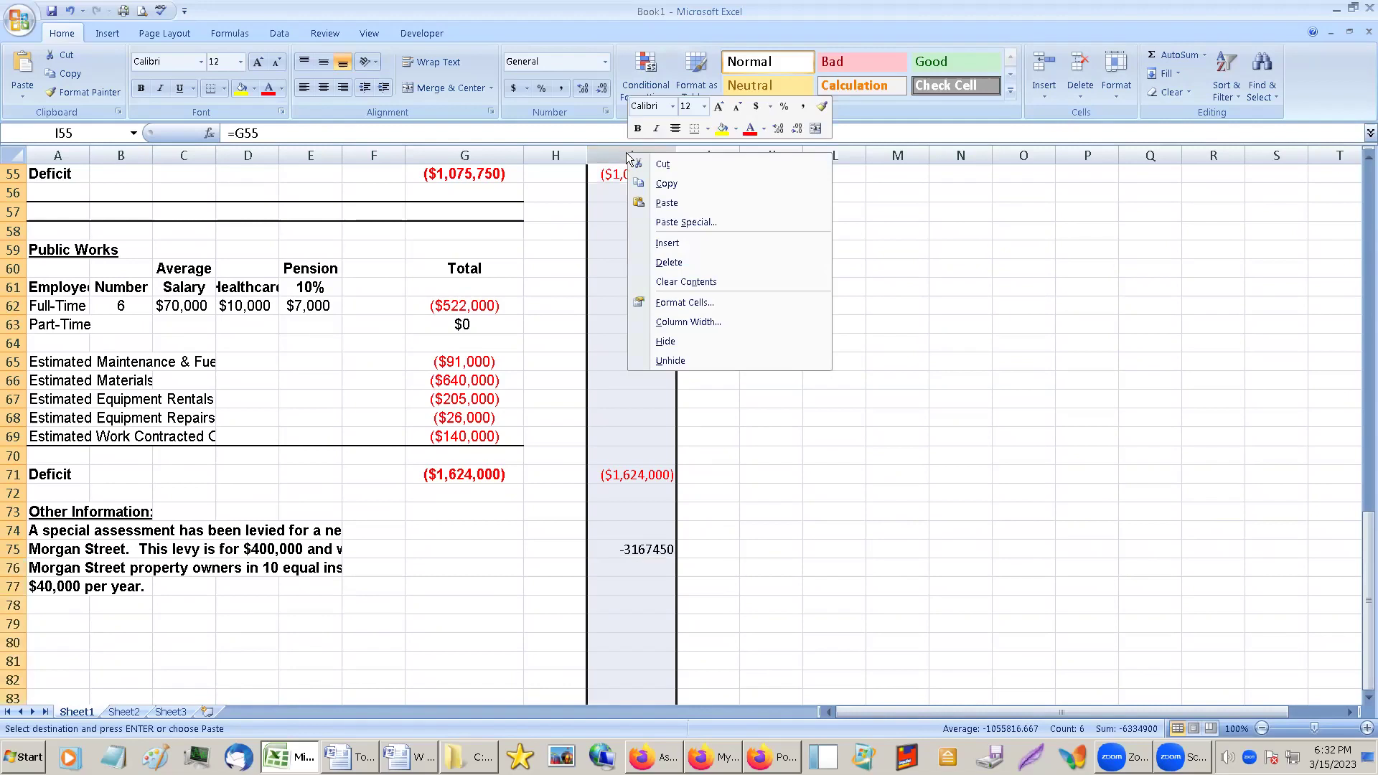
{"action": "left_click", "coordinate": [679, 302]}
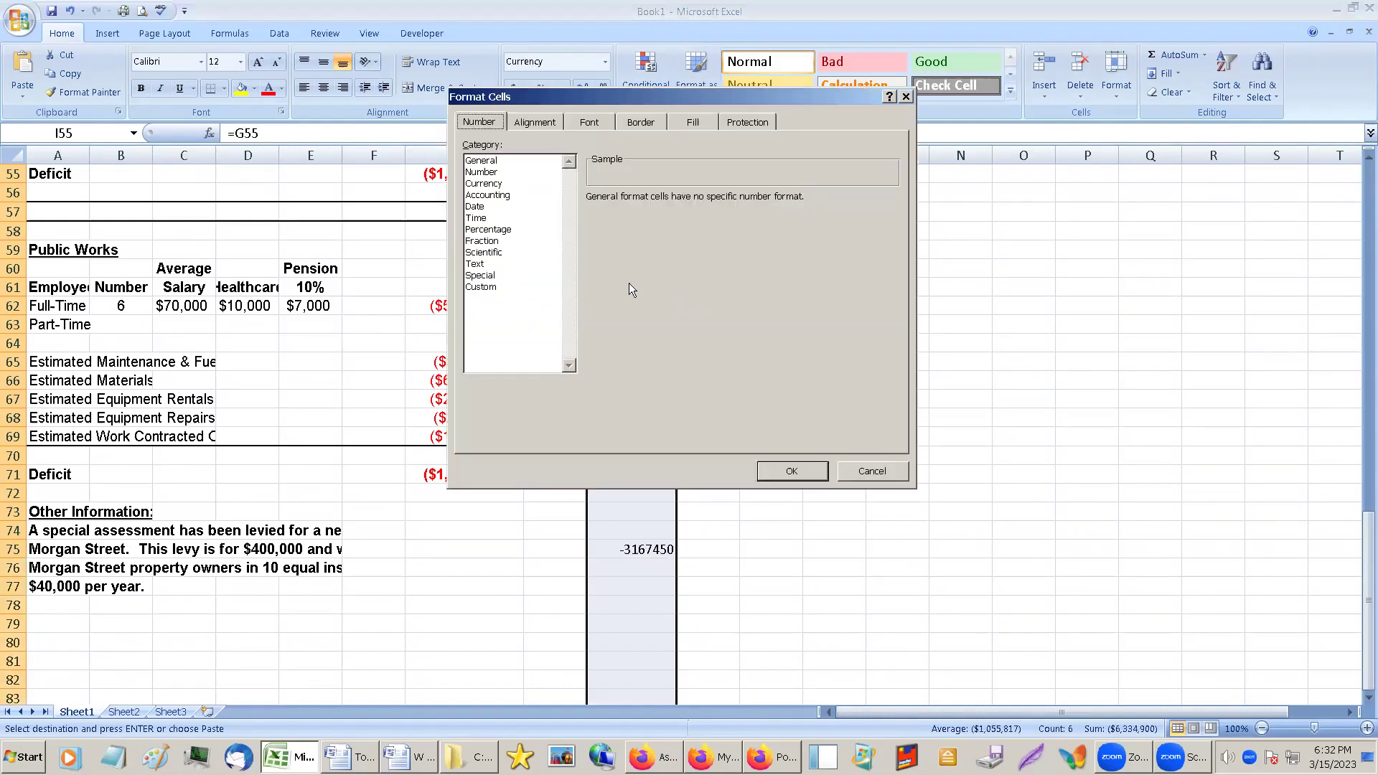
{"action": "left_click", "coordinate": [495, 172]}
{"action": "left_click", "coordinate": [705, 203]}
{"action": "left_click", "coordinate": [706, 203]}
{"action": "left_click", "coordinate": [683, 221]}
{"action": "left_click", "coordinate": [762, 467]}
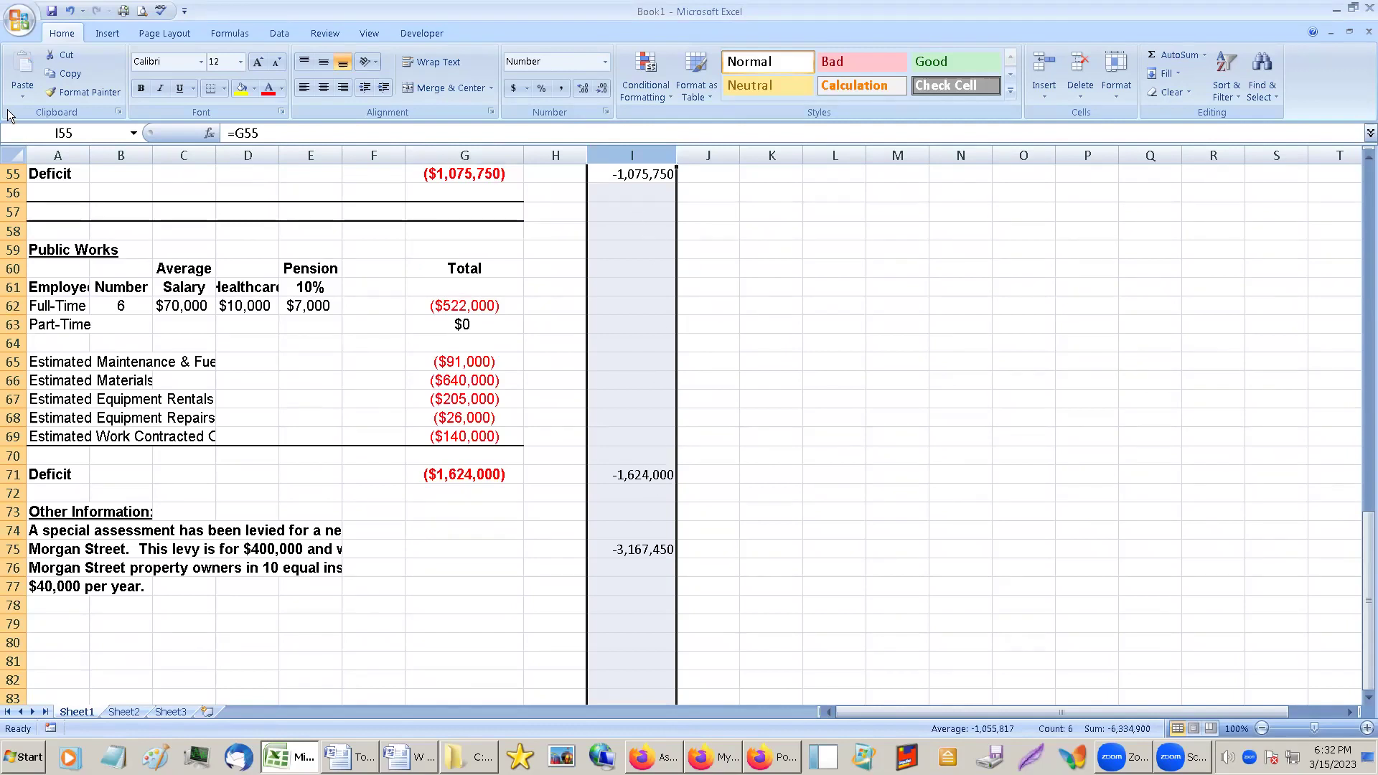
Set column I's font size to 16 and widen the column so the amounts fit.
{"action": "left_click", "coordinate": [241, 65]}
{"action": "left_click", "coordinate": [217, 172]}
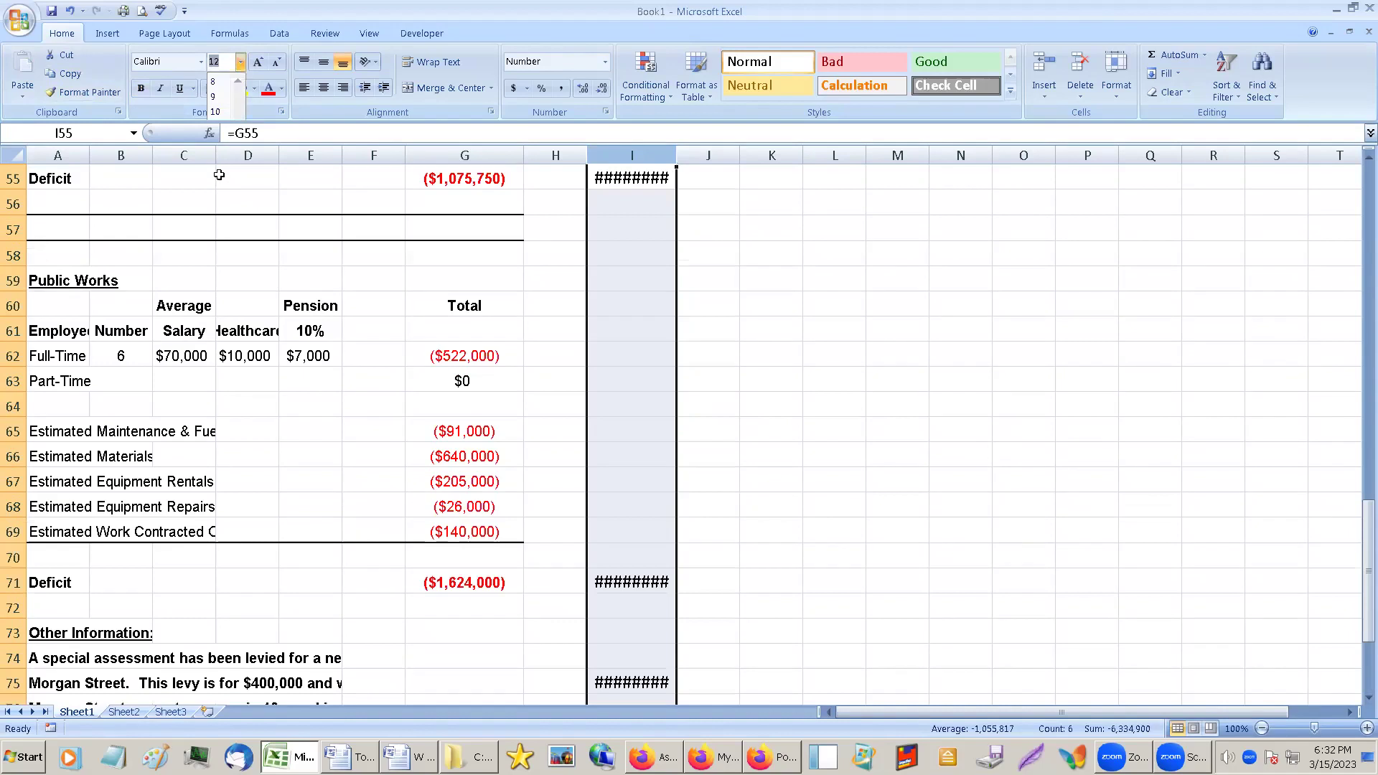
{"action": "left_click_drag", "start_coordinate": [676, 156], "coordinate": [715, 158]}
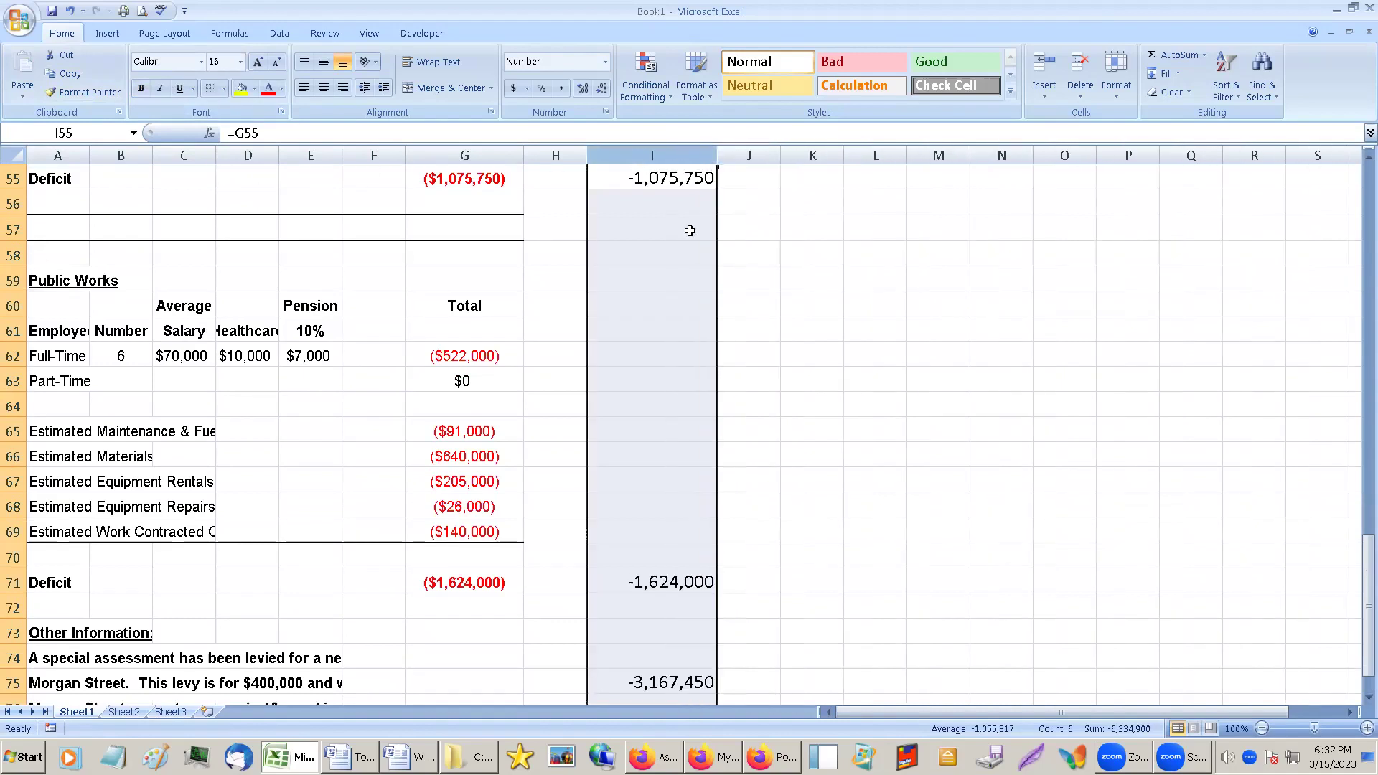
{"action": "scroll", "coordinate": [680, 330], "scroll_direction": "down", "scroll_amount": 2}
{"action": "scroll", "coordinate": [678, 331], "scroll_direction": "up", "scroll_amount": 4}
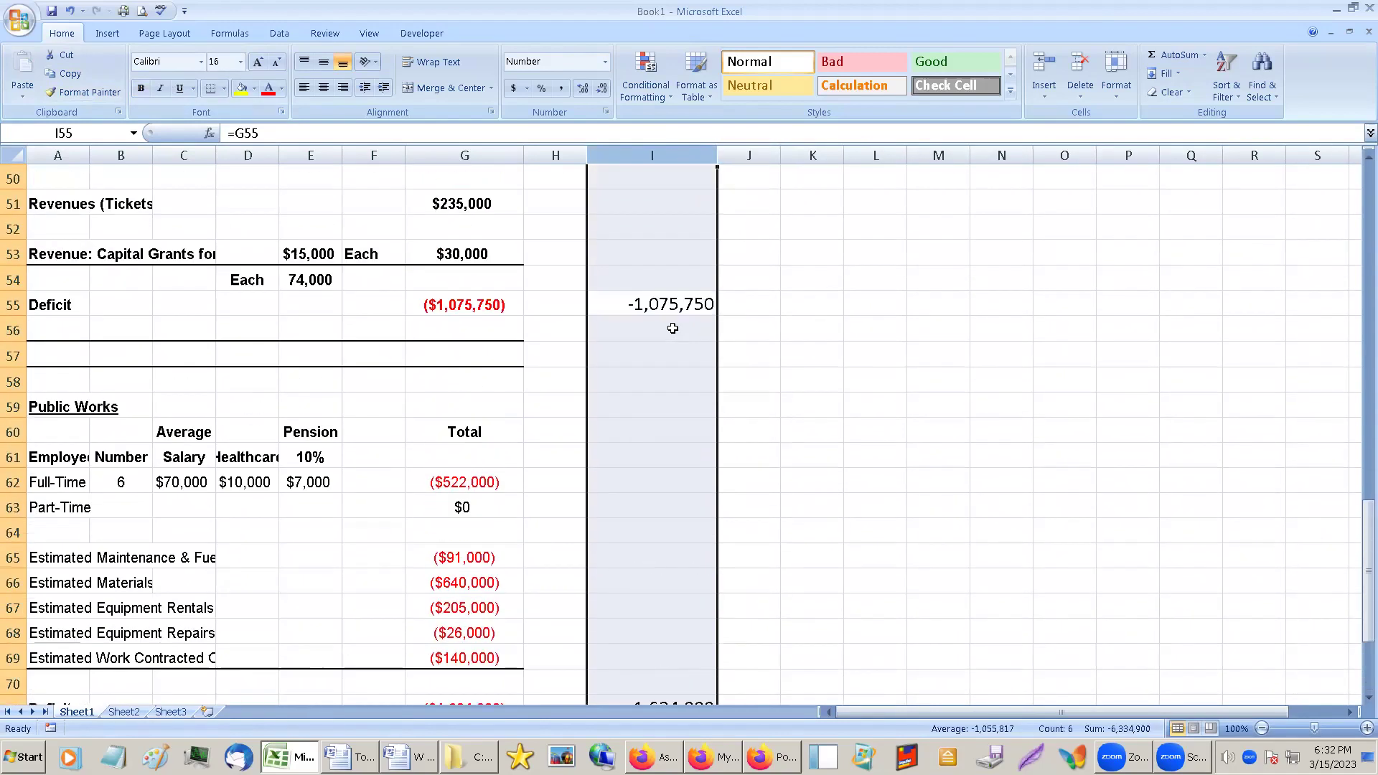
Compare the Excel column I total in I75 with the Net Total Deficit in the Word case document.
{"action": "scroll", "coordinate": [673, 330], "scroll_direction": "down", "scroll_amount": 7}
{"action": "left_click", "coordinate": [668, 276]}
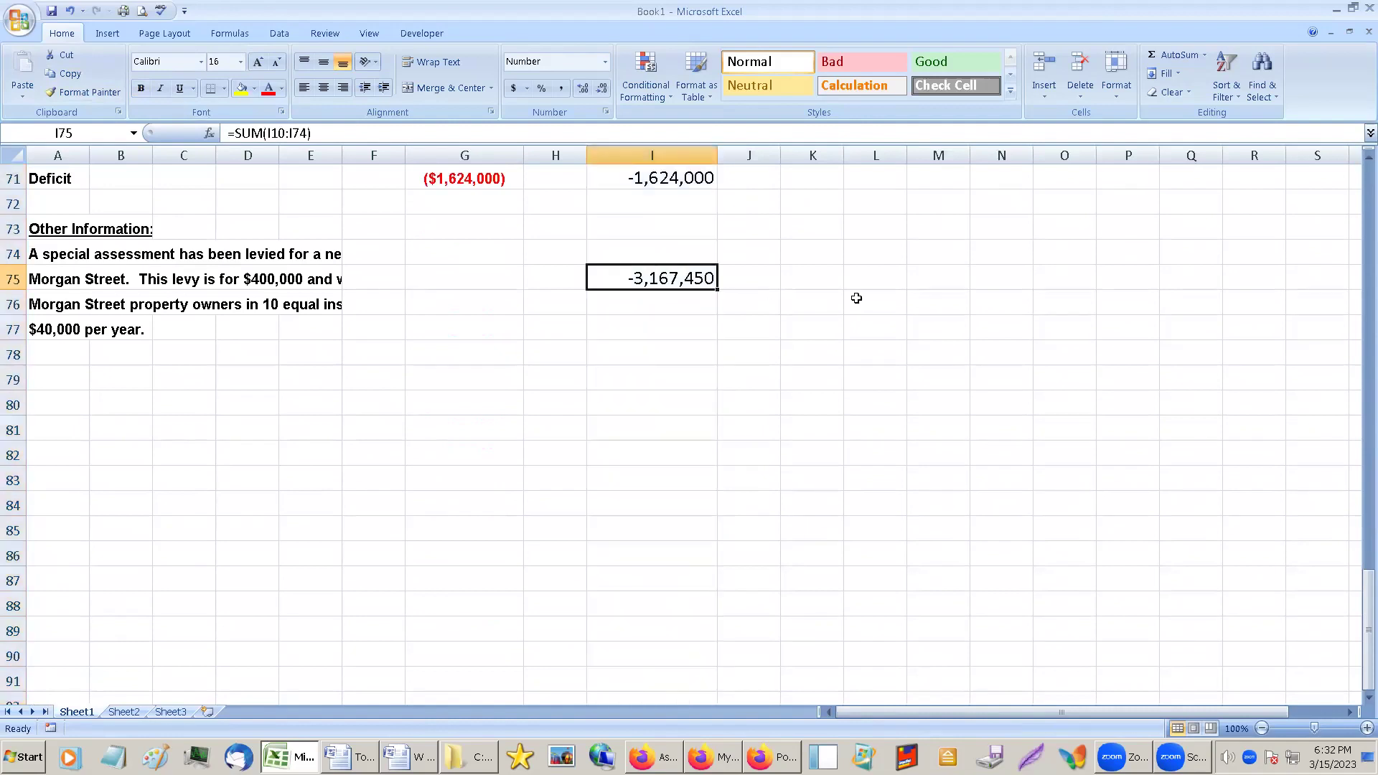
{"action": "left_click", "coordinate": [420, 757]}
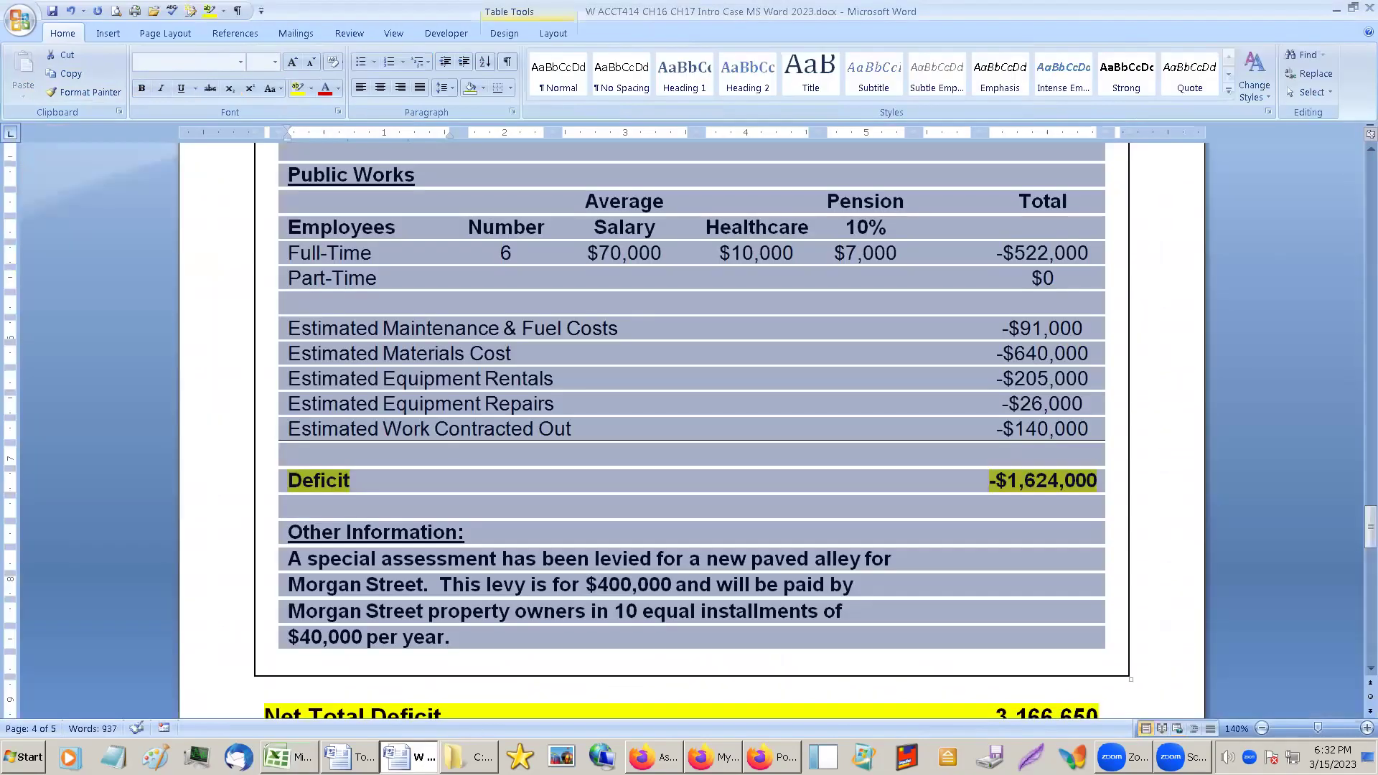
{"action": "scroll", "coordinate": [512, 639], "scroll_direction": "down", "scroll_amount": 3}
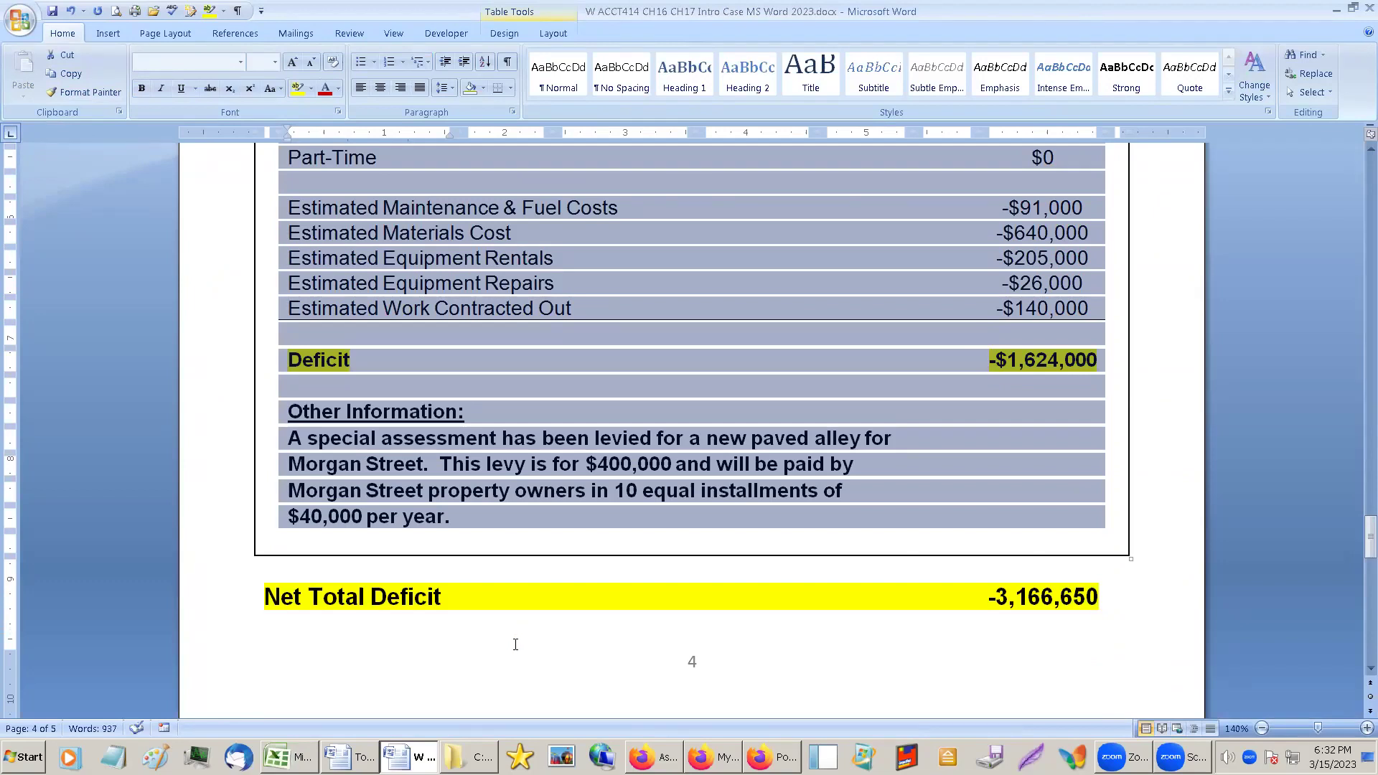
{"action": "left_click", "coordinate": [361, 753]}
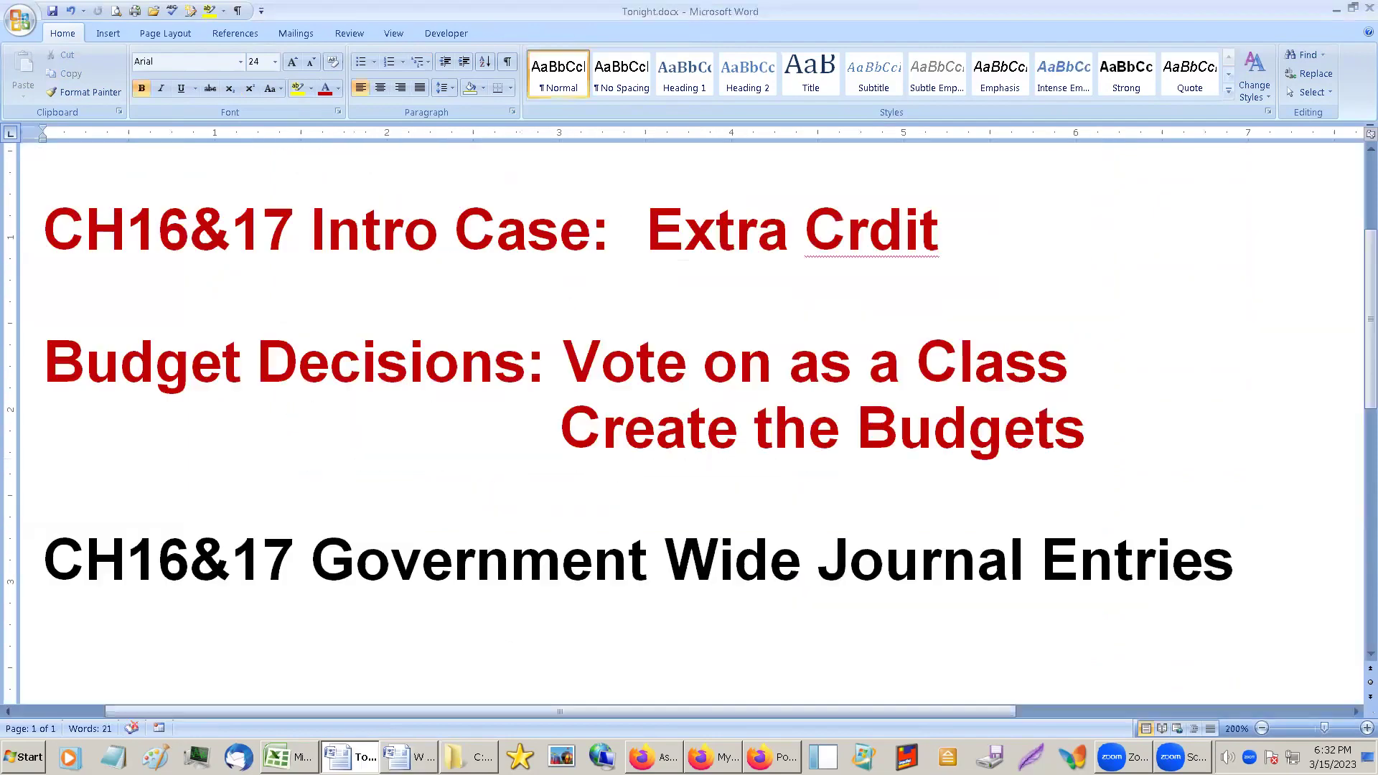
{"action": "left_click", "coordinate": [409, 757]}
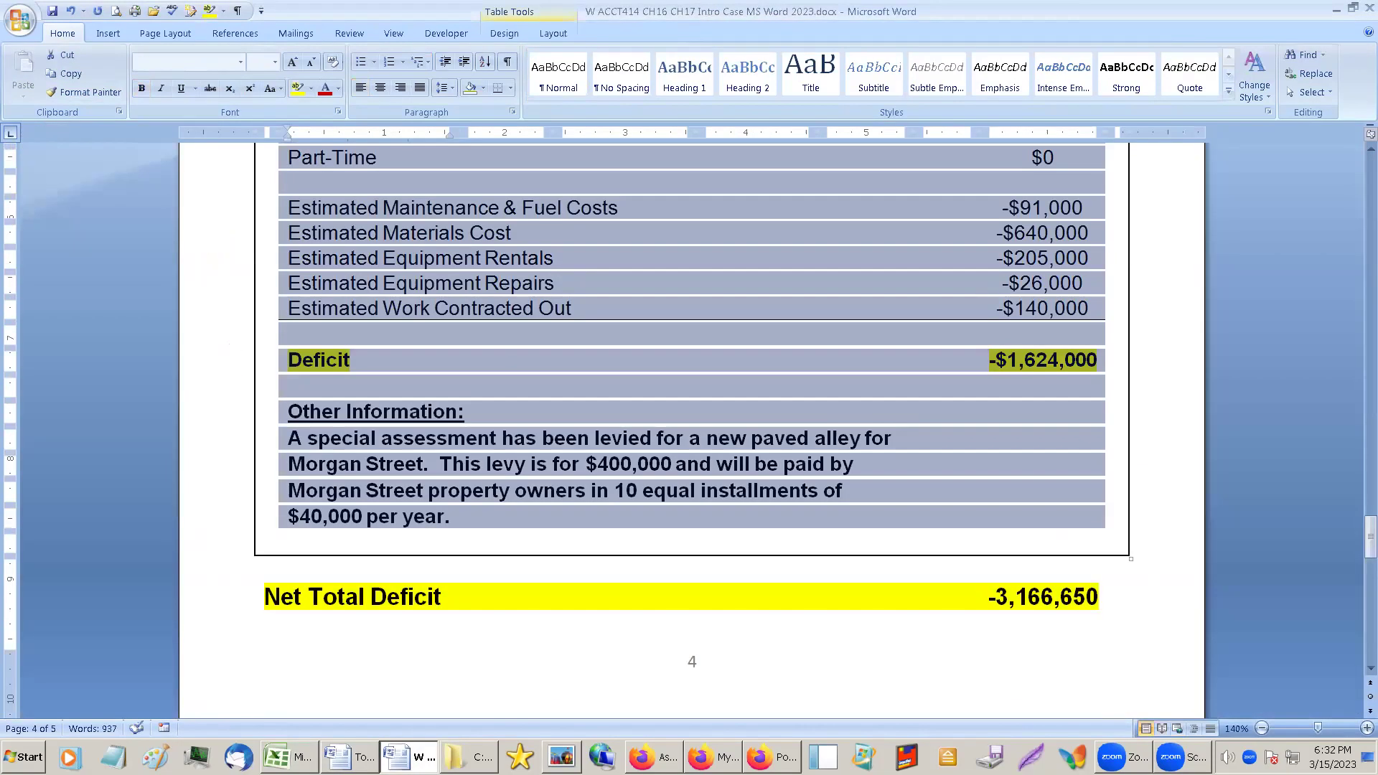
{"action": "left_click", "coordinate": [287, 757]}
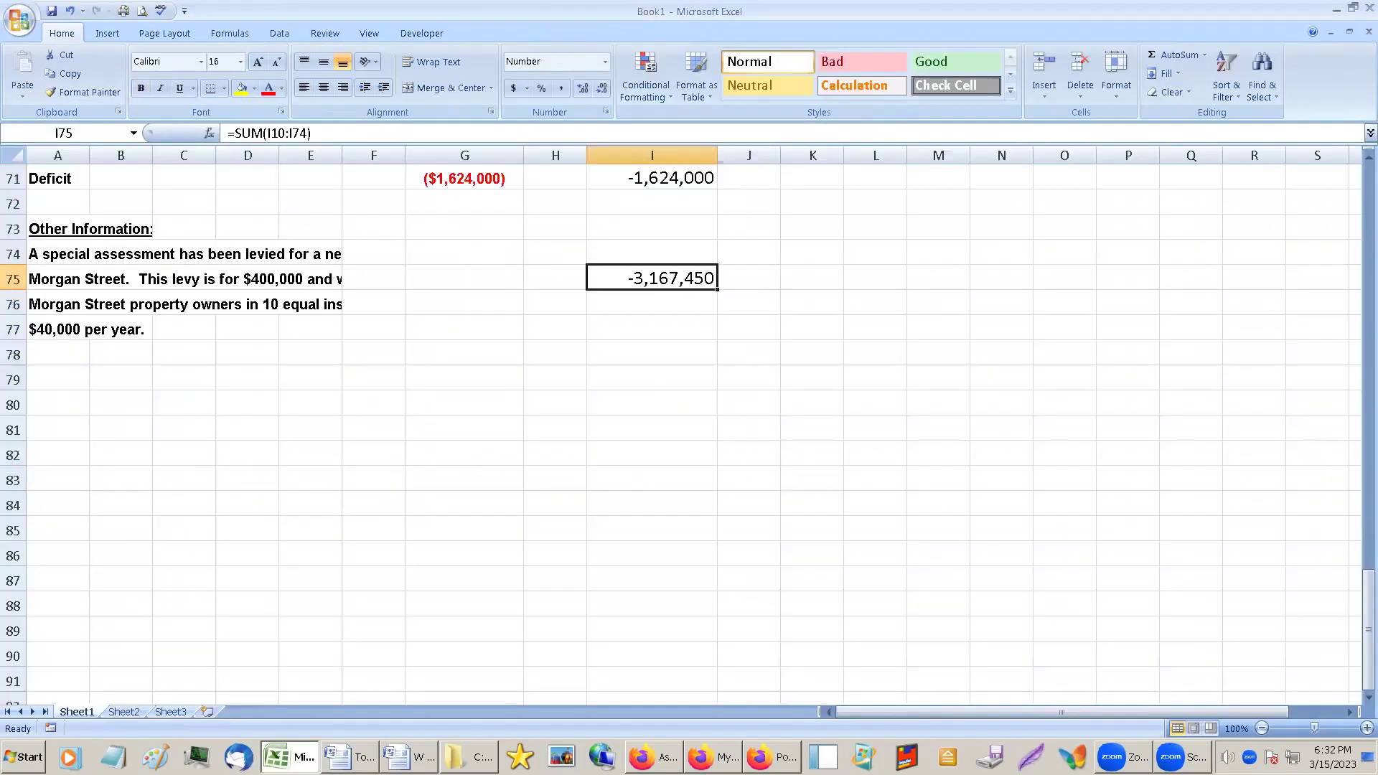
Review the linked surplus and deficit amounts in column I against each department's result in column G.
{"action": "scroll", "coordinate": [454, 478], "scroll_direction": "up", "scroll_amount": 2}
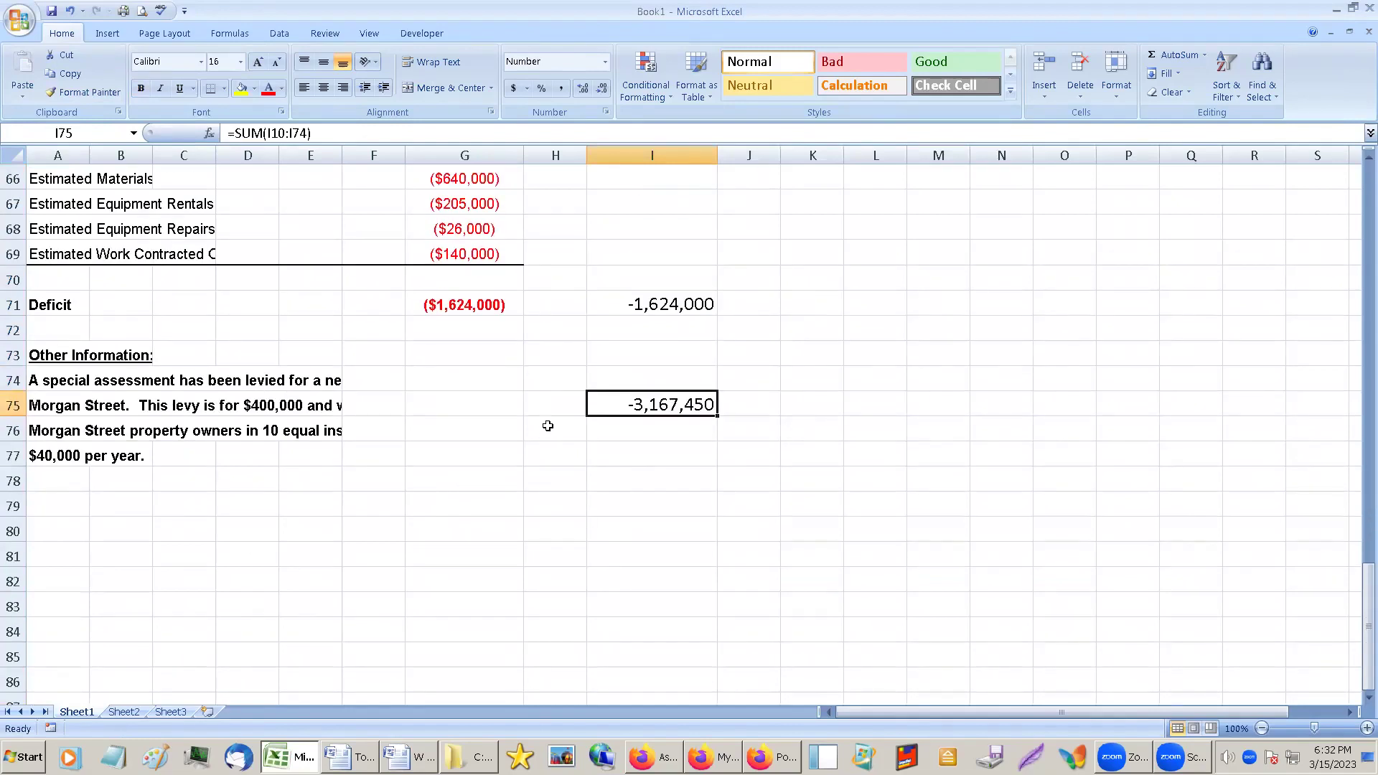
{"action": "scroll", "coordinate": [547, 427], "scroll_direction": "up", "scroll_amount": 13}
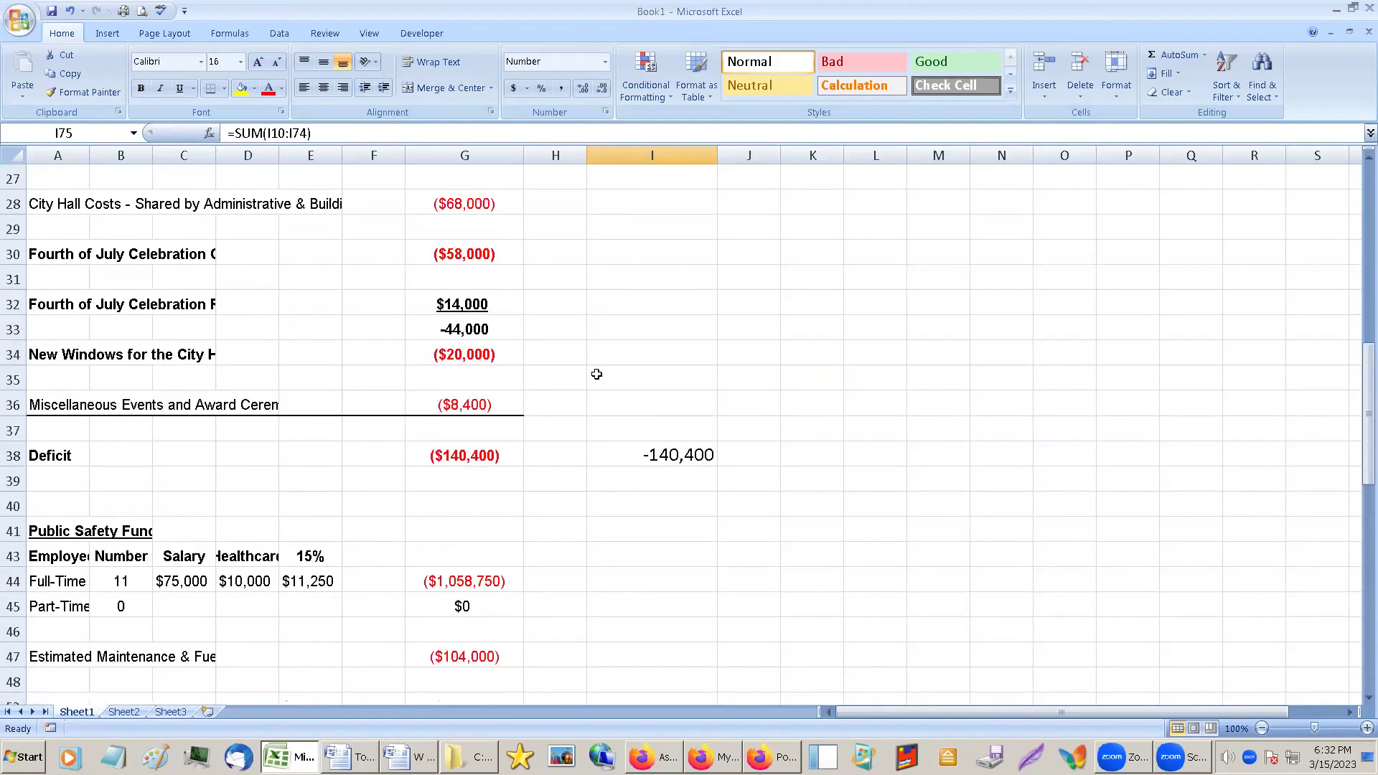
{"action": "scroll", "coordinate": [596, 373], "scroll_direction": "up", "scroll_amount": 9}
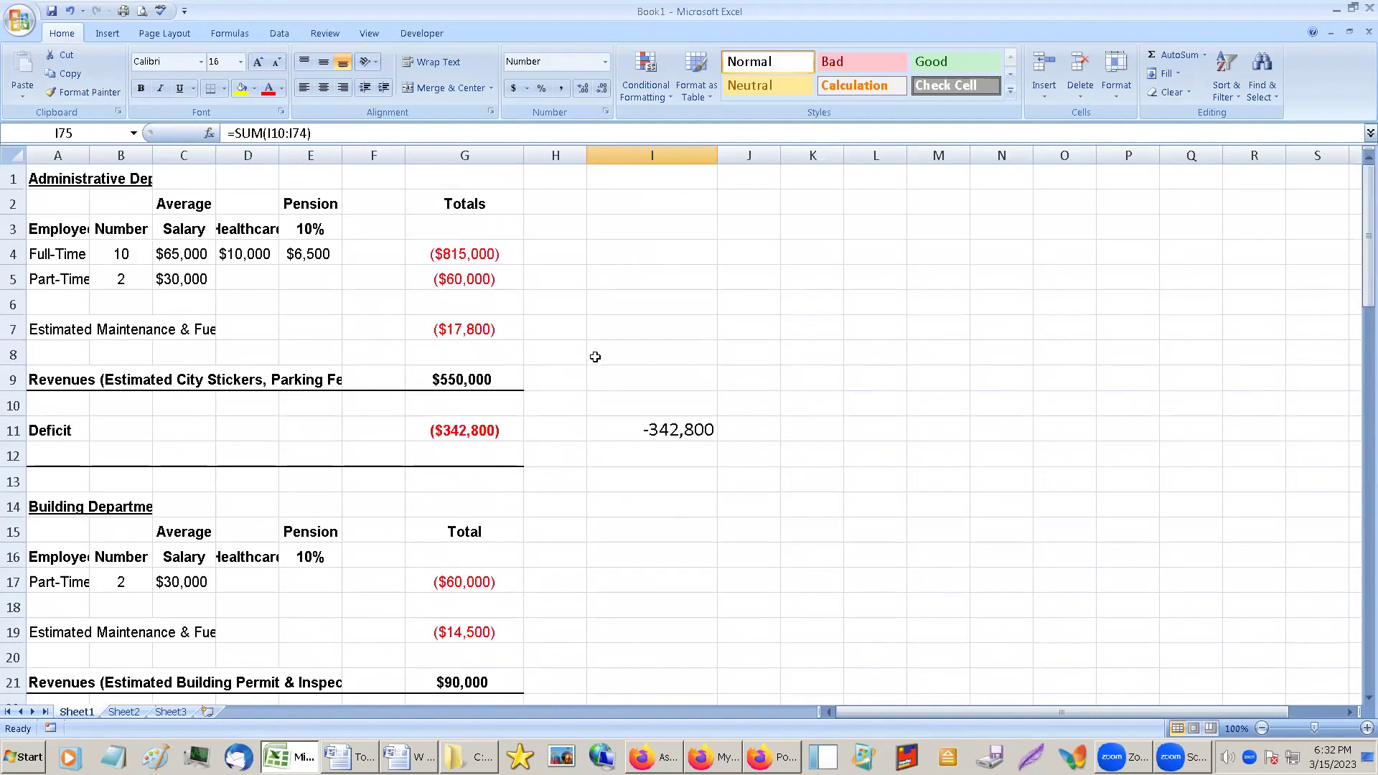
{"action": "scroll", "coordinate": [595, 357], "scroll_direction": "down", "scroll_amount": 2}
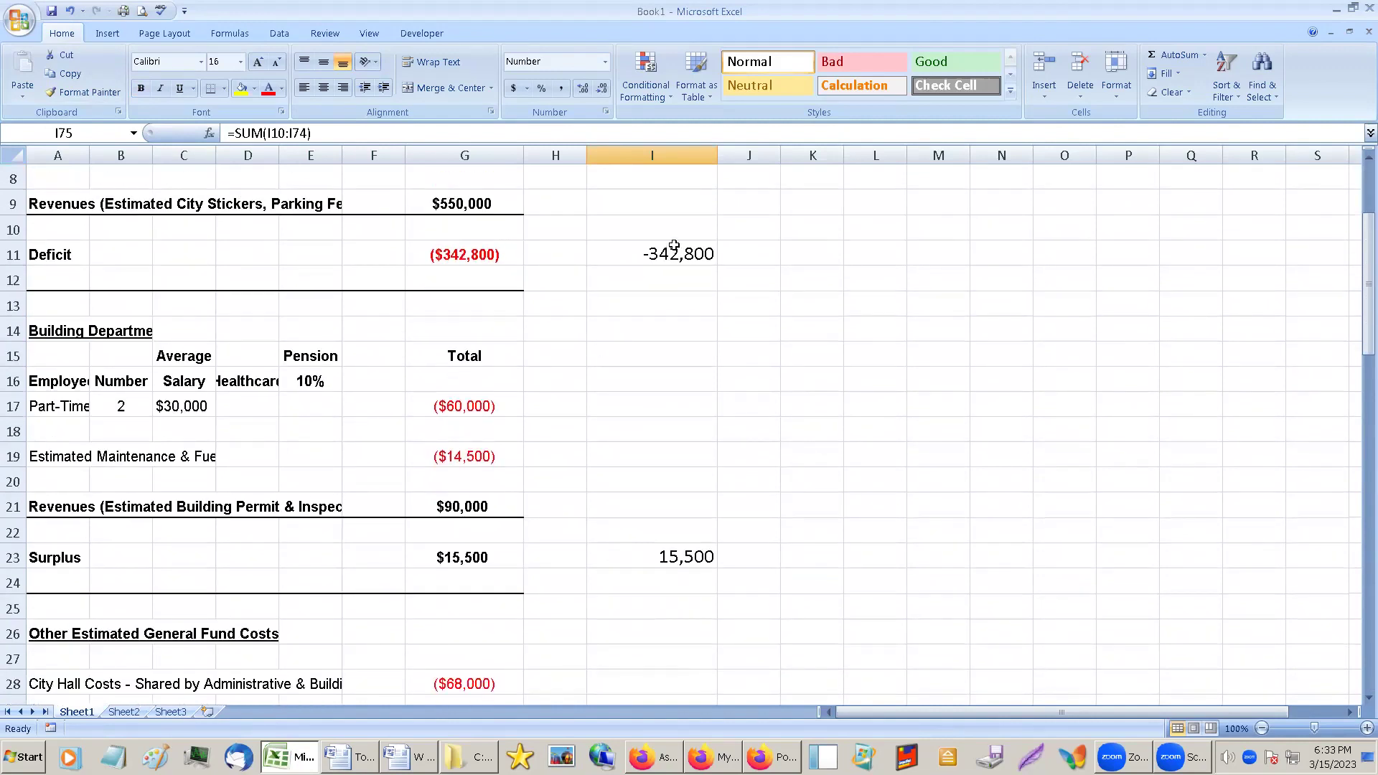
{"action": "scroll", "coordinate": [674, 517], "scroll_direction": "down", "scroll_amount": 17}
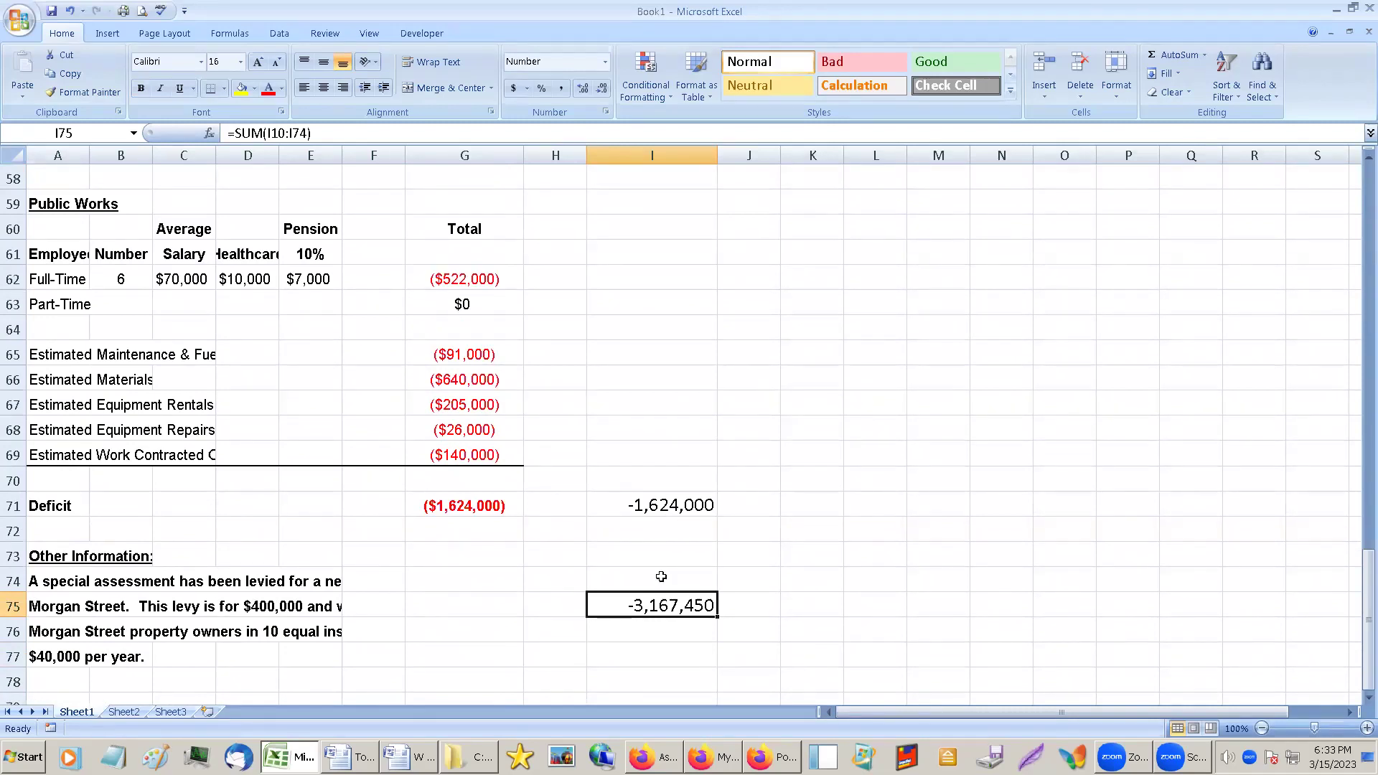
{"action": "scroll", "coordinate": [661, 576], "scroll_direction": "up", "scroll_amount": 15}
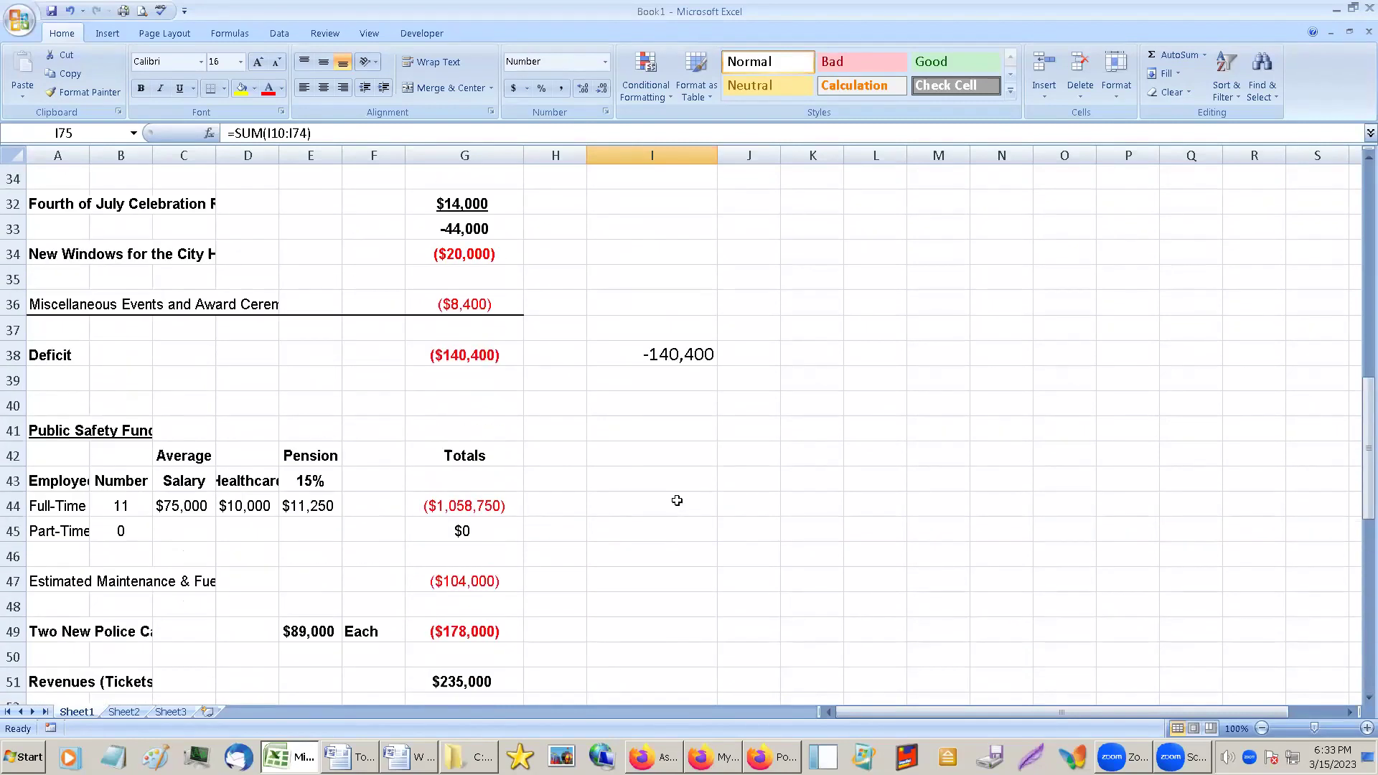
{"action": "scroll", "coordinate": [676, 477], "scroll_direction": "up", "scroll_amount": 4}
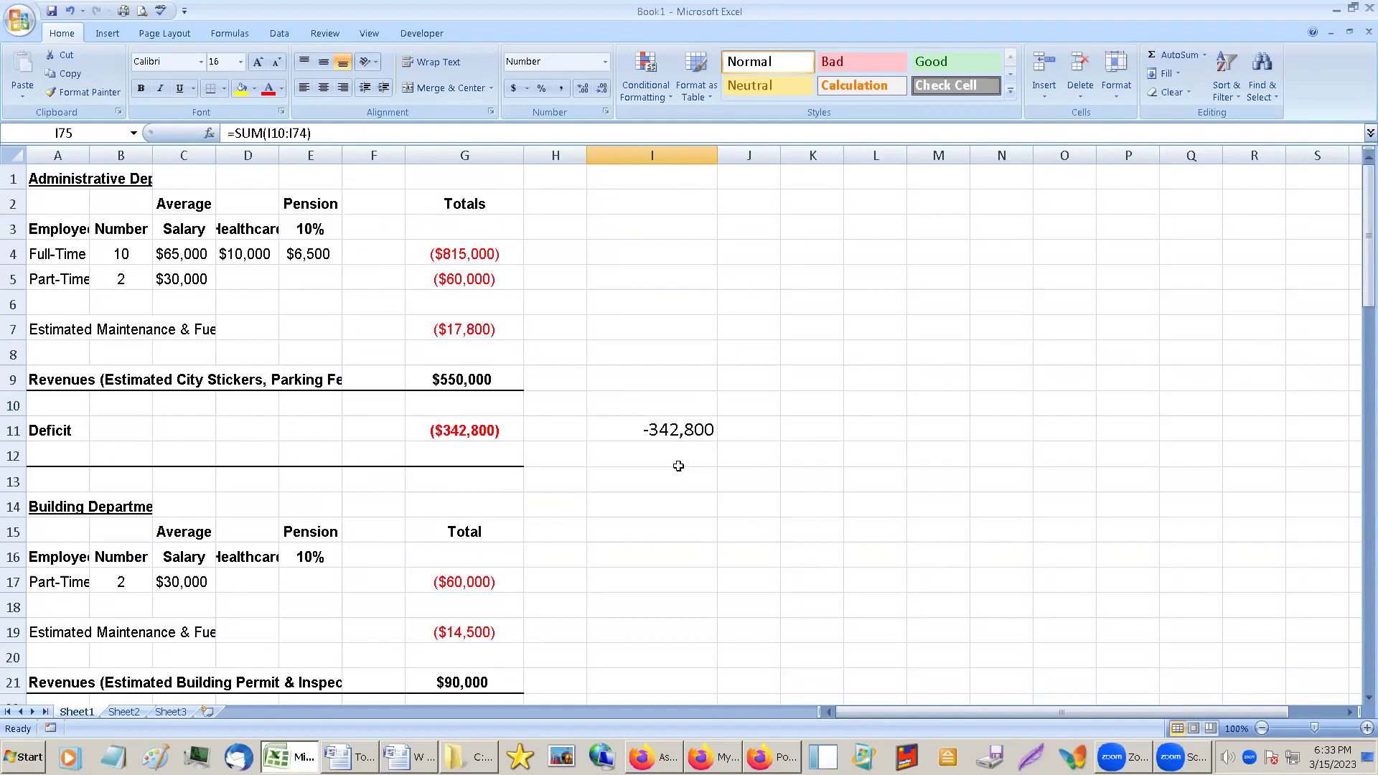
{"action": "scroll", "coordinate": [678, 466], "scroll_direction": "down", "scroll_amount": 2}
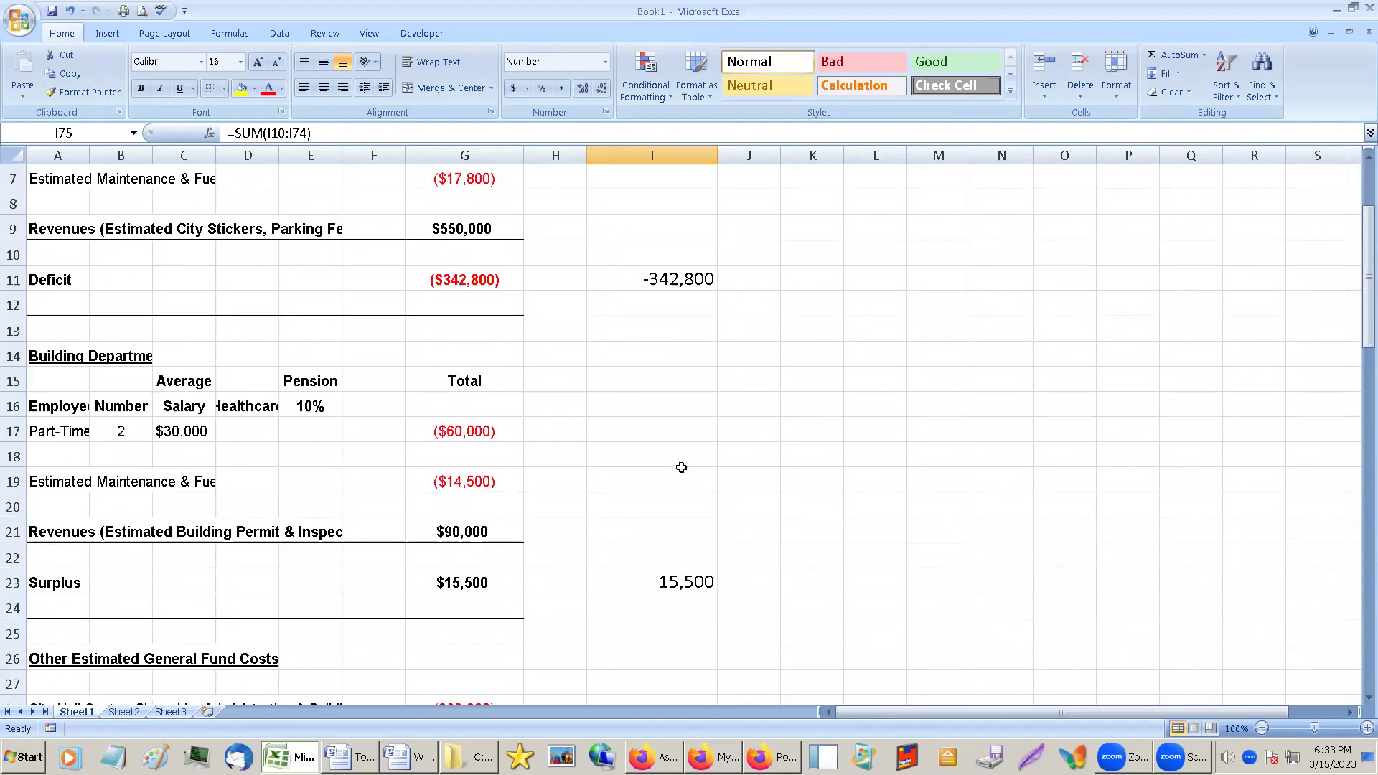
{"action": "scroll", "coordinate": [683, 467], "scroll_direction": "down", "scroll_amount": 19}
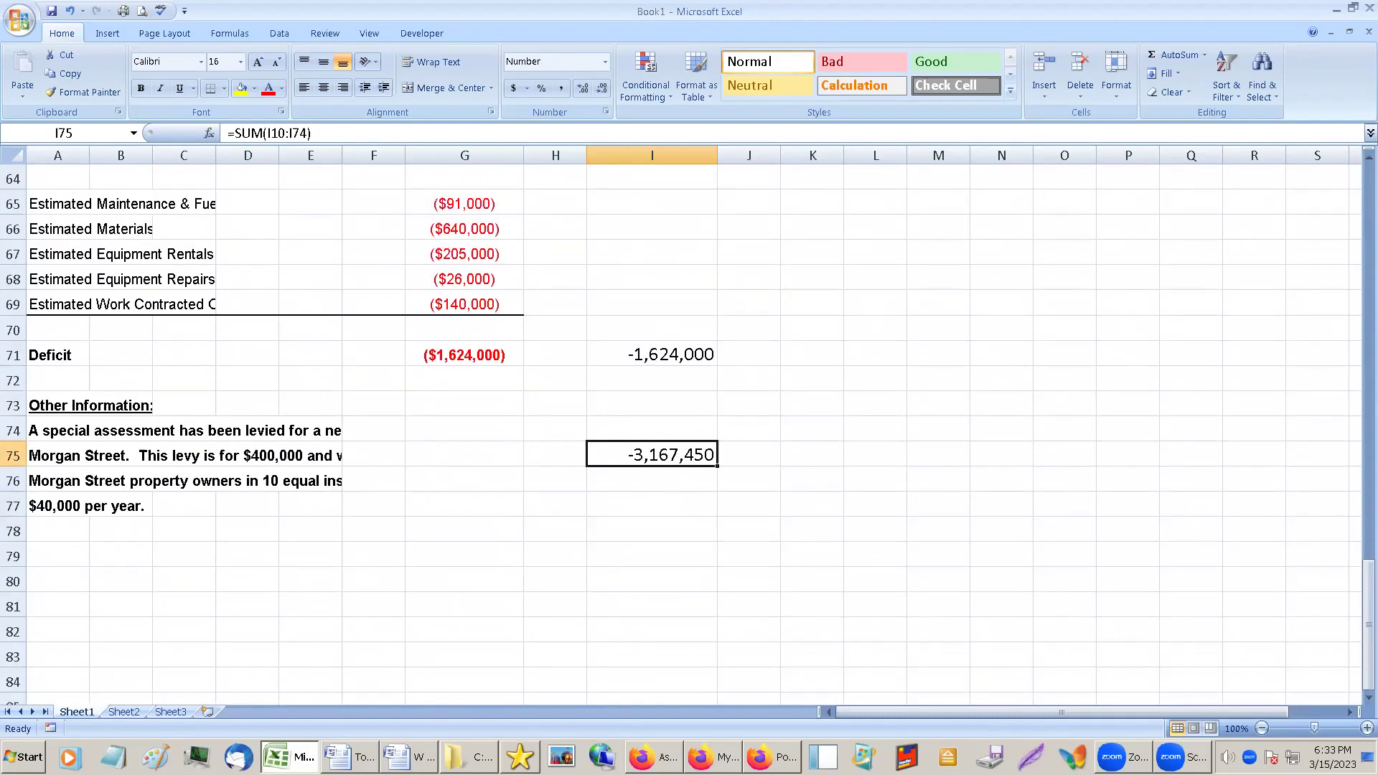
Recheck the digits of the Net Total Deficit in the Word case document against the Excel total in I75.
{"action": "left_click", "coordinate": [408, 757]}
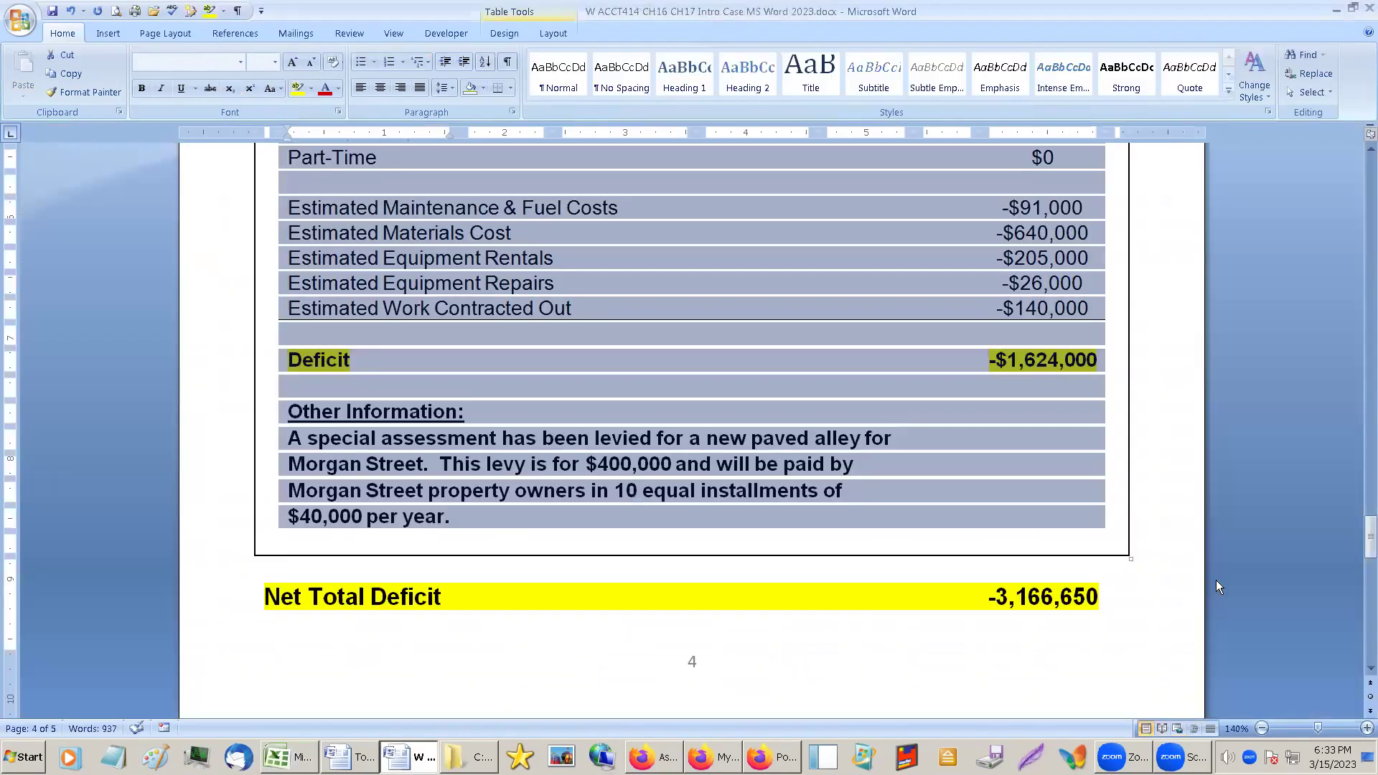
{"action": "left_click", "coordinate": [1075, 604]}
{"action": "key", "text": "alt+Tab"}
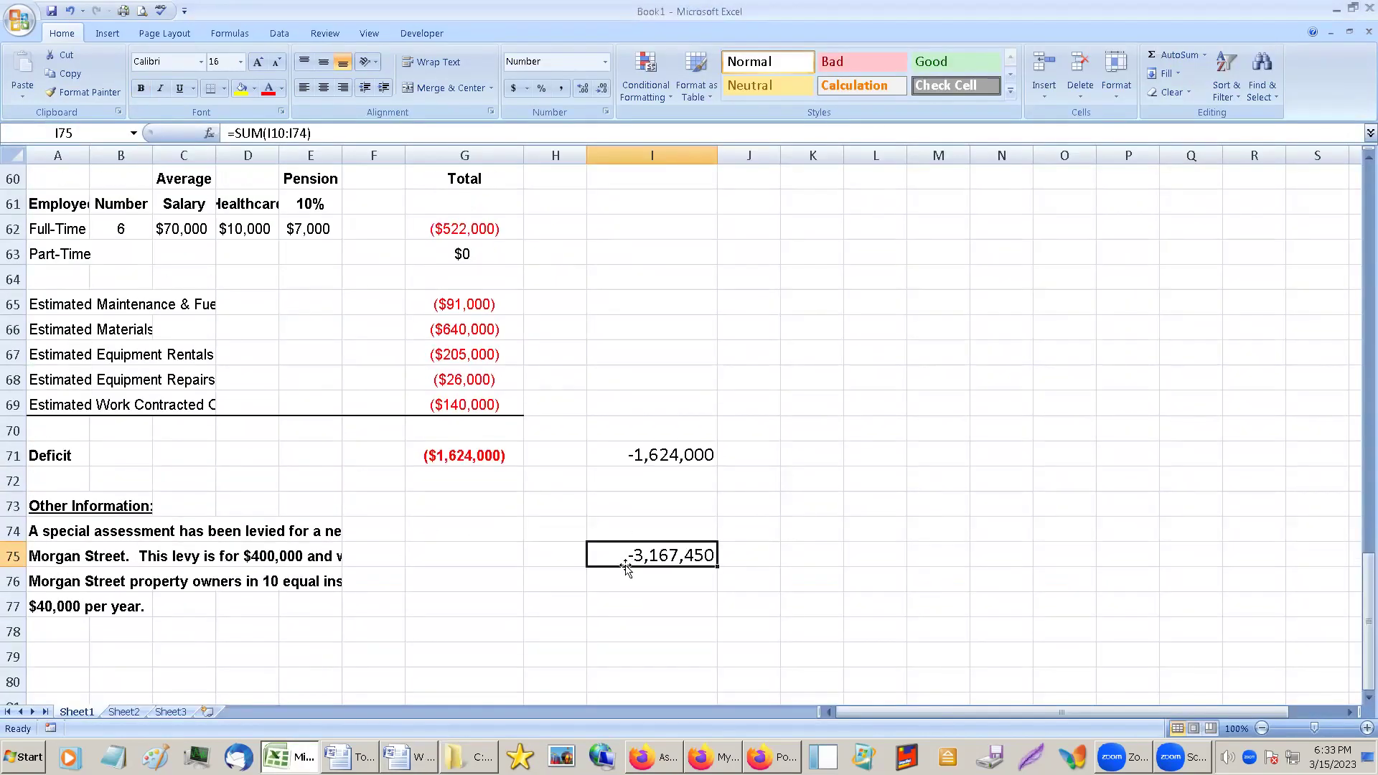
{"action": "left_click", "coordinate": [404, 757]}
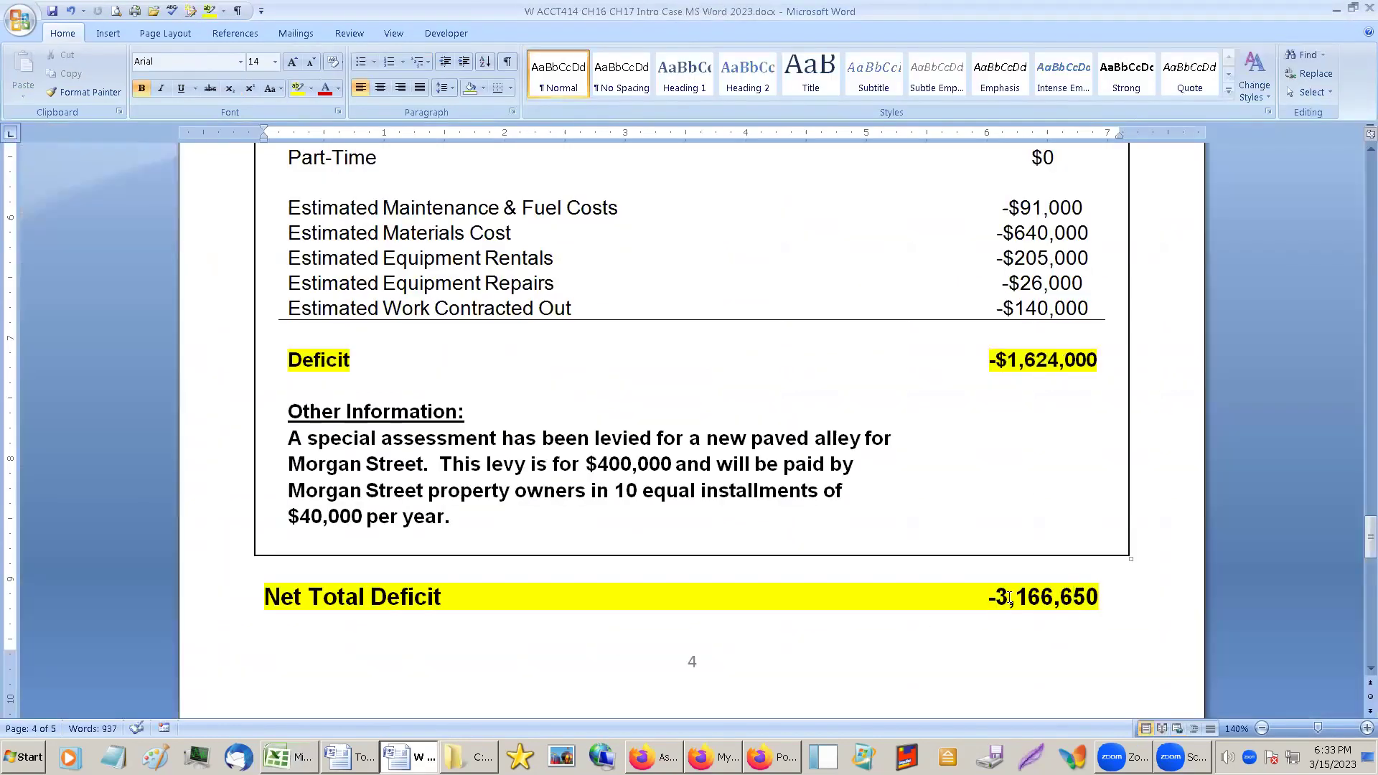
{"action": "left_click_drag", "start_coordinate": [1021, 598], "coordinate": [1076, 599]}
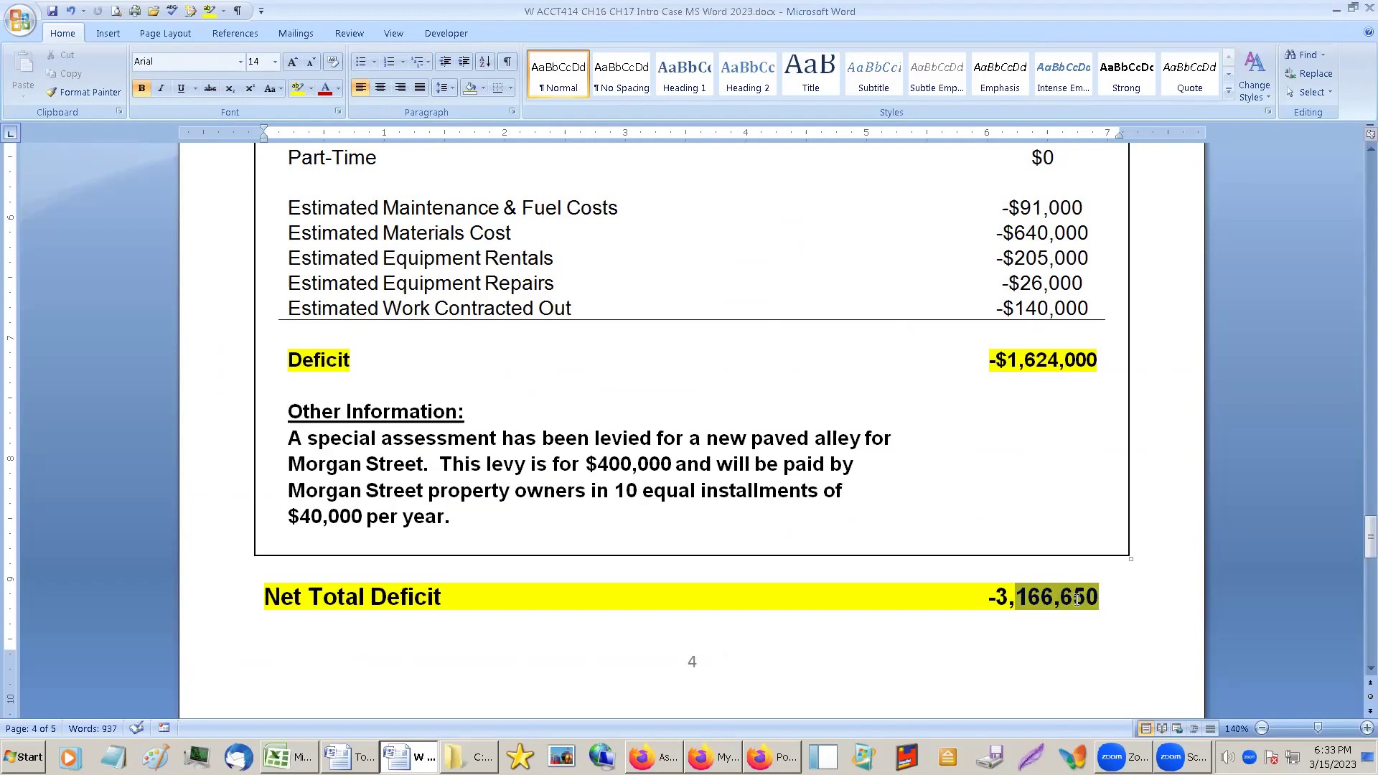
{"action": "left_click_drag", "start_coordinate": [1076, 599], "coordinate": [1072, 598]}
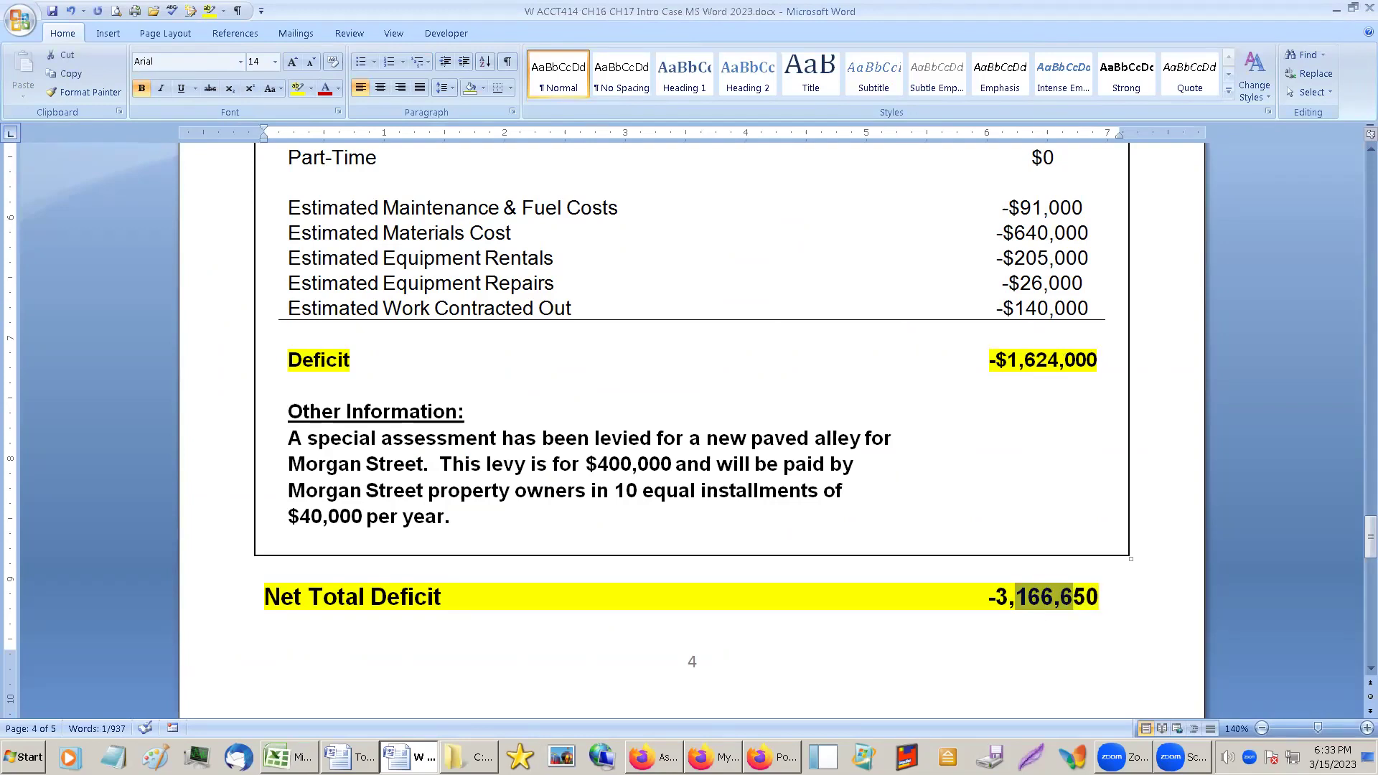
{"action": "key", "text": "alt+Tab"}
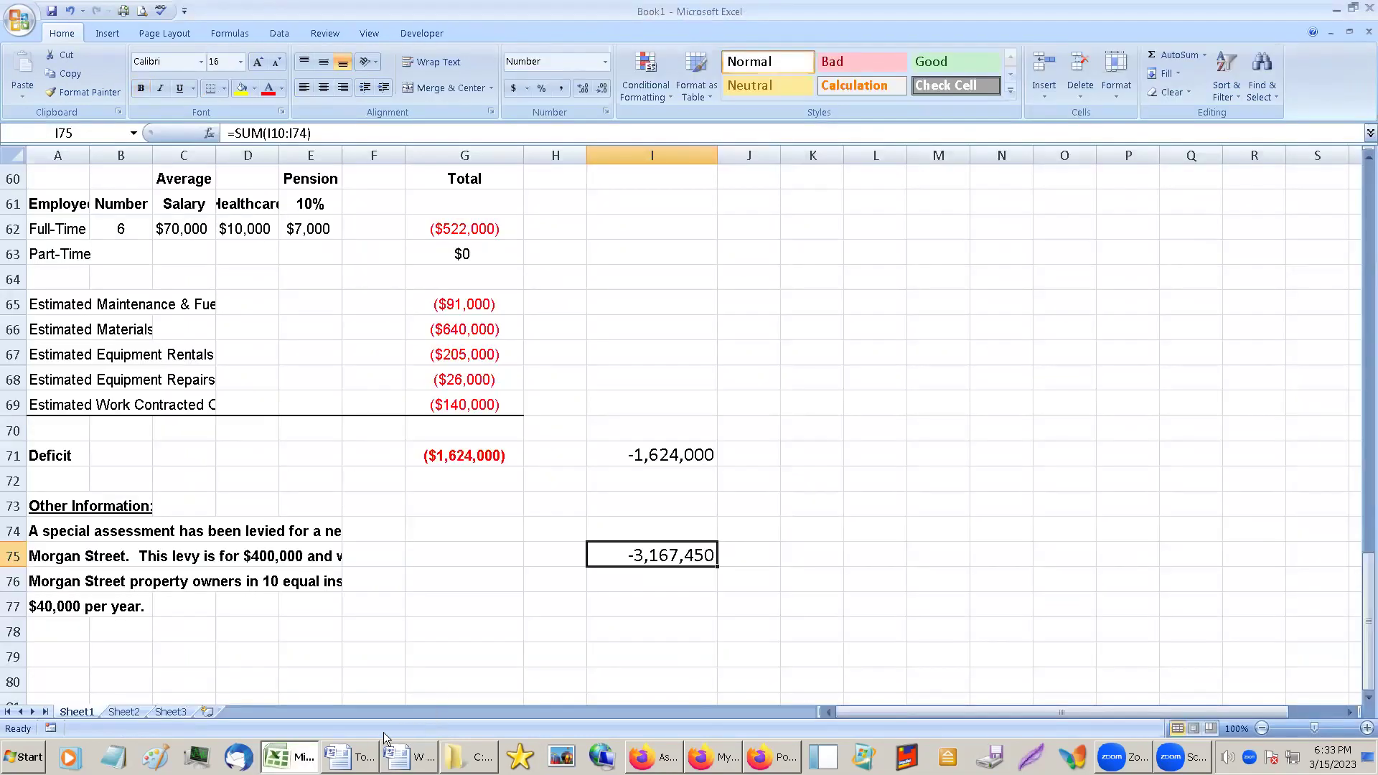
Correct the Net Total Deficit in the Word case document to -3,167,450 and check it against the Excel total.
{"action": "left_click", "coordinate": [399, 757]}
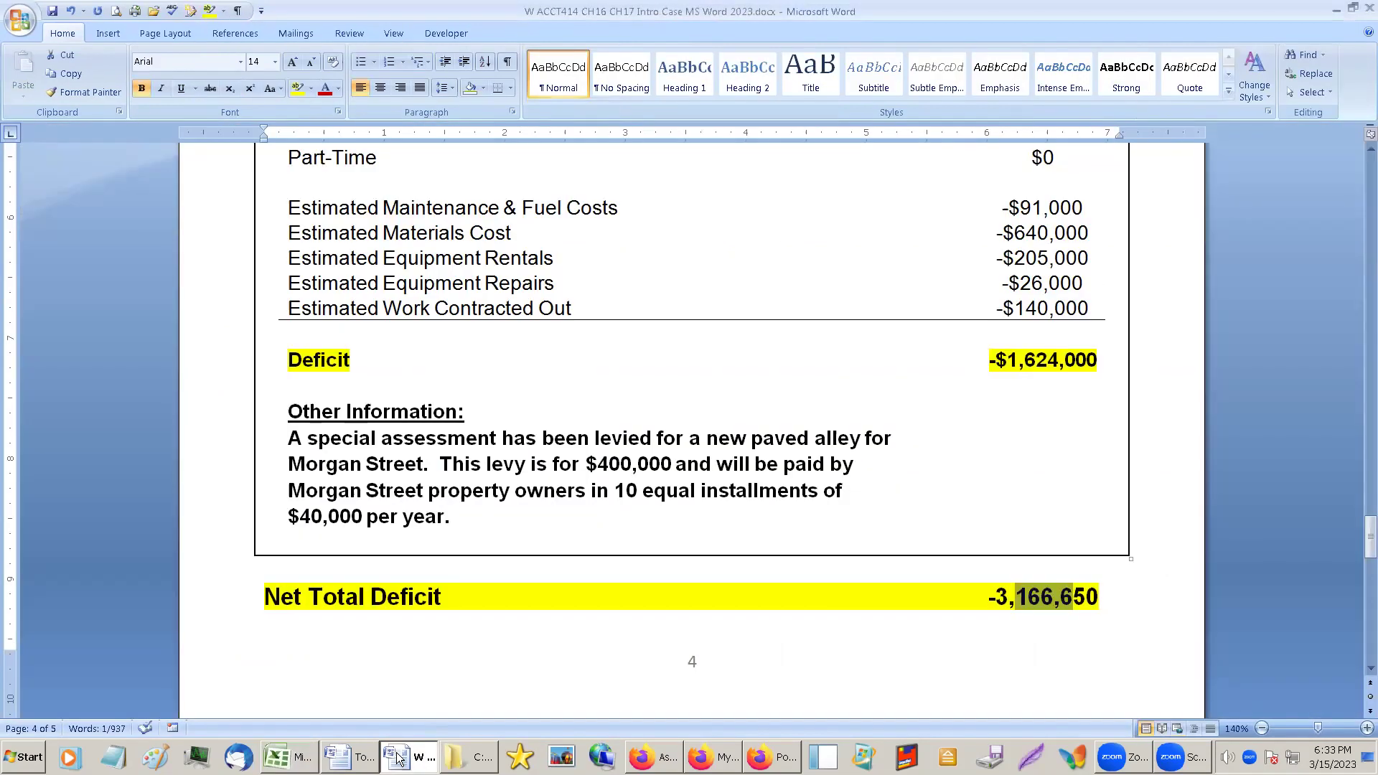
{"action": "left_click", "coordinate": [1049, 601]}
{"action": "key", "text": "BackSpace"}
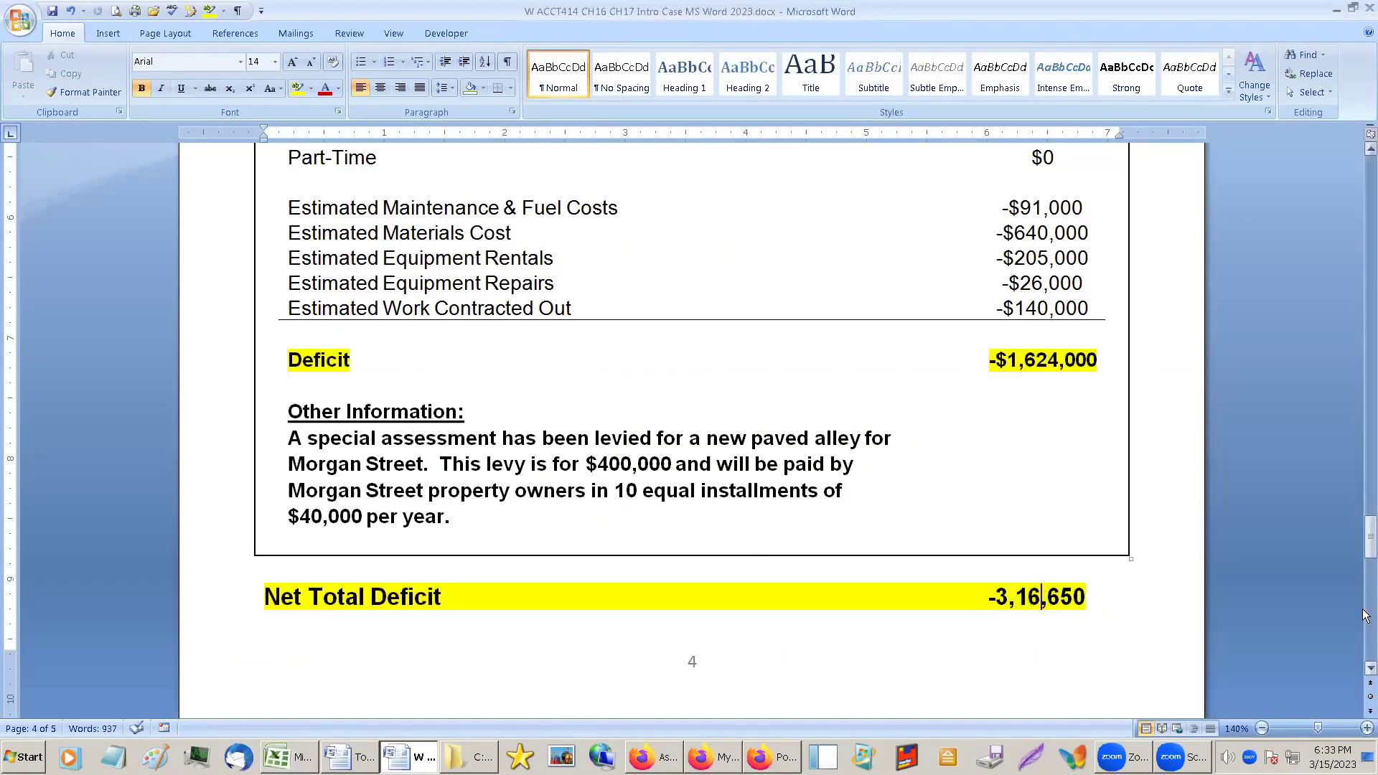
{"action": "type", "text": "7"}
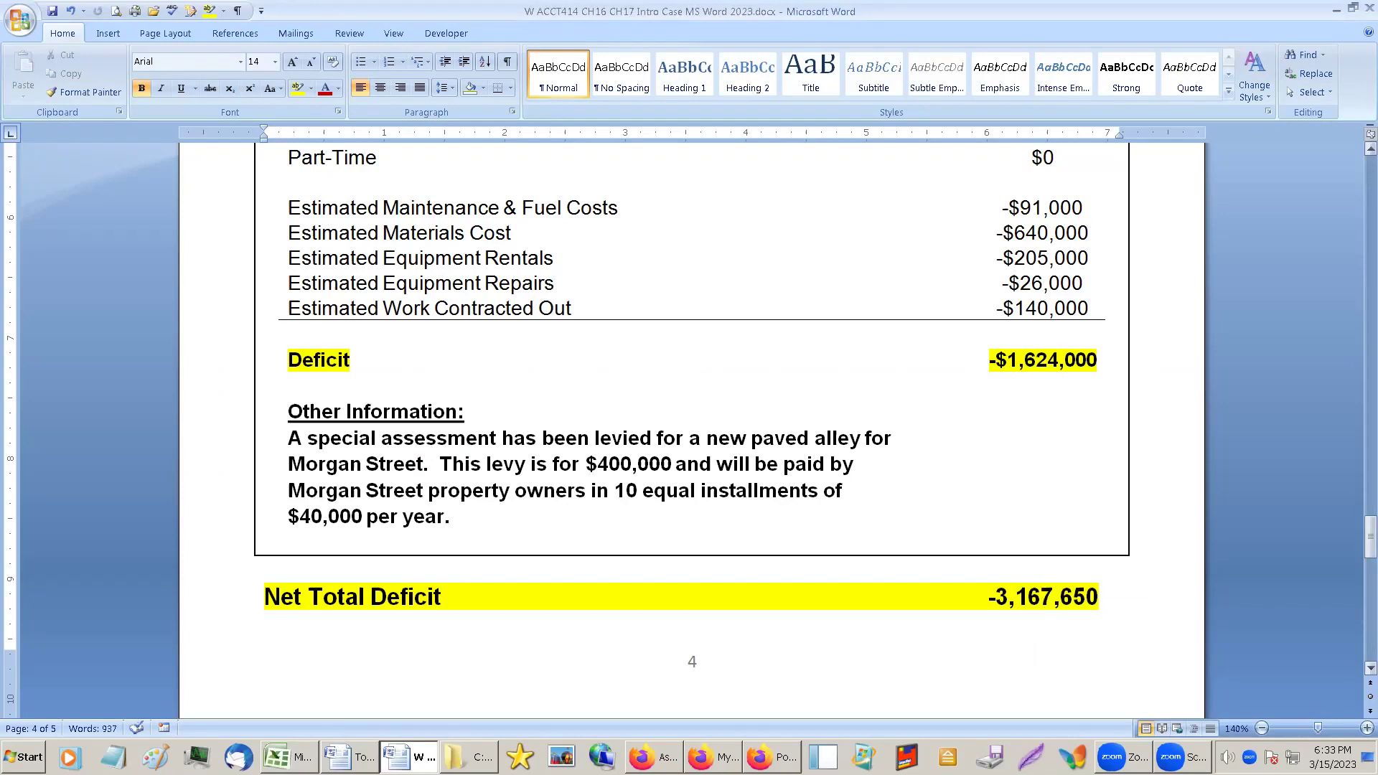
{"action": "key", "text": "BackSpace"}
{"action": "type", "text": "4"}
{"action": "key", "text": "Down"}
{"action": "left_click", "coordinate": [285, 757]}
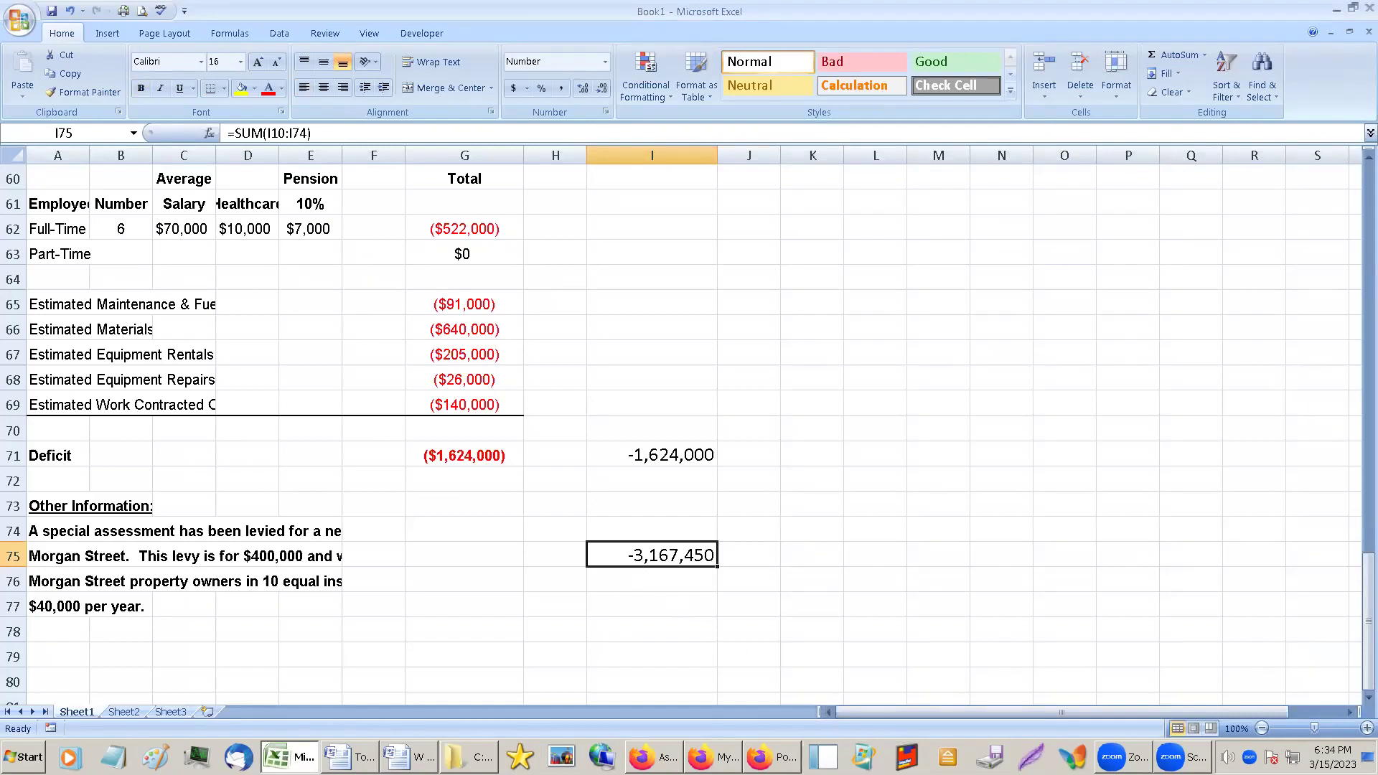
{"action": "left_click", "coordinate": [409, 757]}
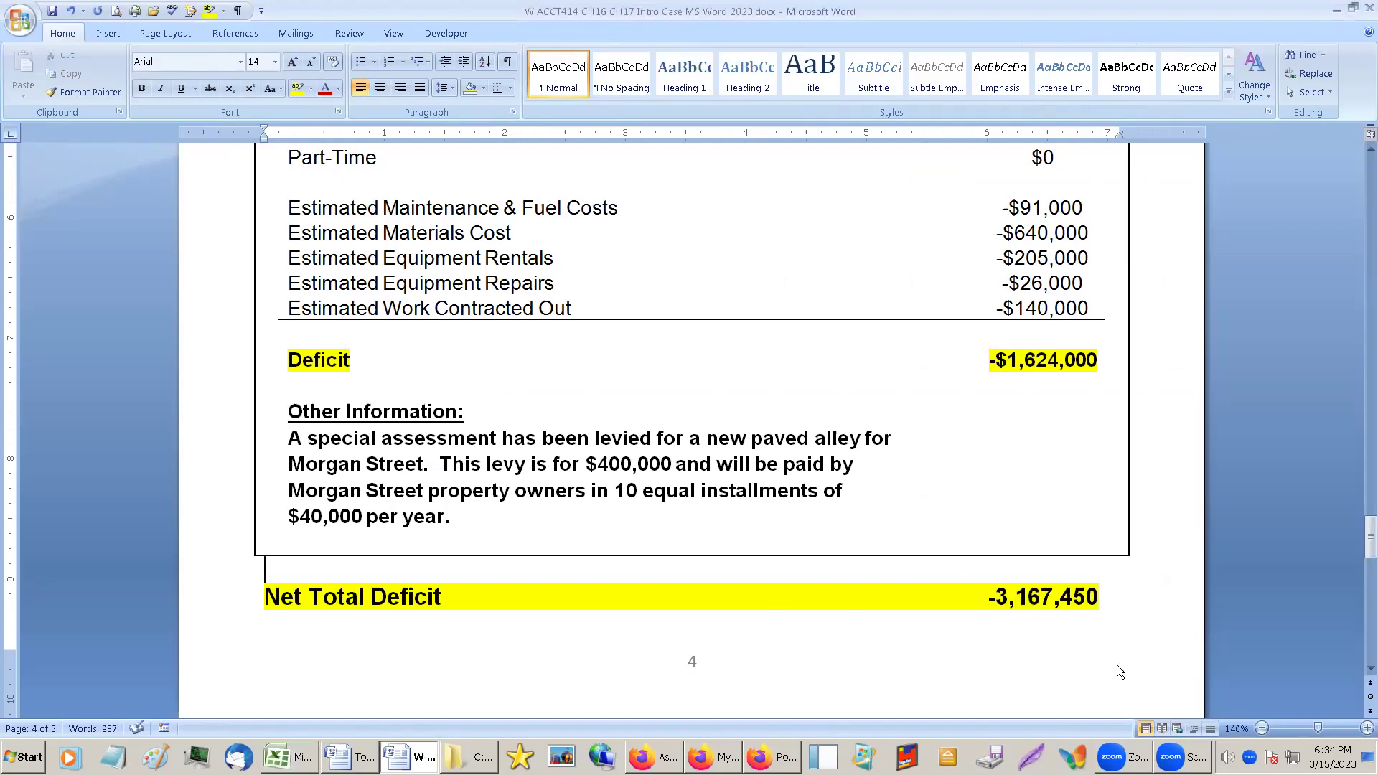
Examine the budget decisions, department adjustments and next year's funding items that follow the Net Total Deficit line.
{"action": "scroll", "coordinate": [1113, 671], "scroll_direction": "up", "scroll_amount": 1}
{"action": "scroll", "coordinate": [1119, 672], "scroll_direction": "down", "scroll_amount": 5}
{"action": "scroll", "coordinate": [1040, 683], "scroll_direction": "down", "scroll_amount": 3}
{"action": "scroll", "coordinate": [1051, 678], "scroll_direction": "up", "scroll_amount": 1}
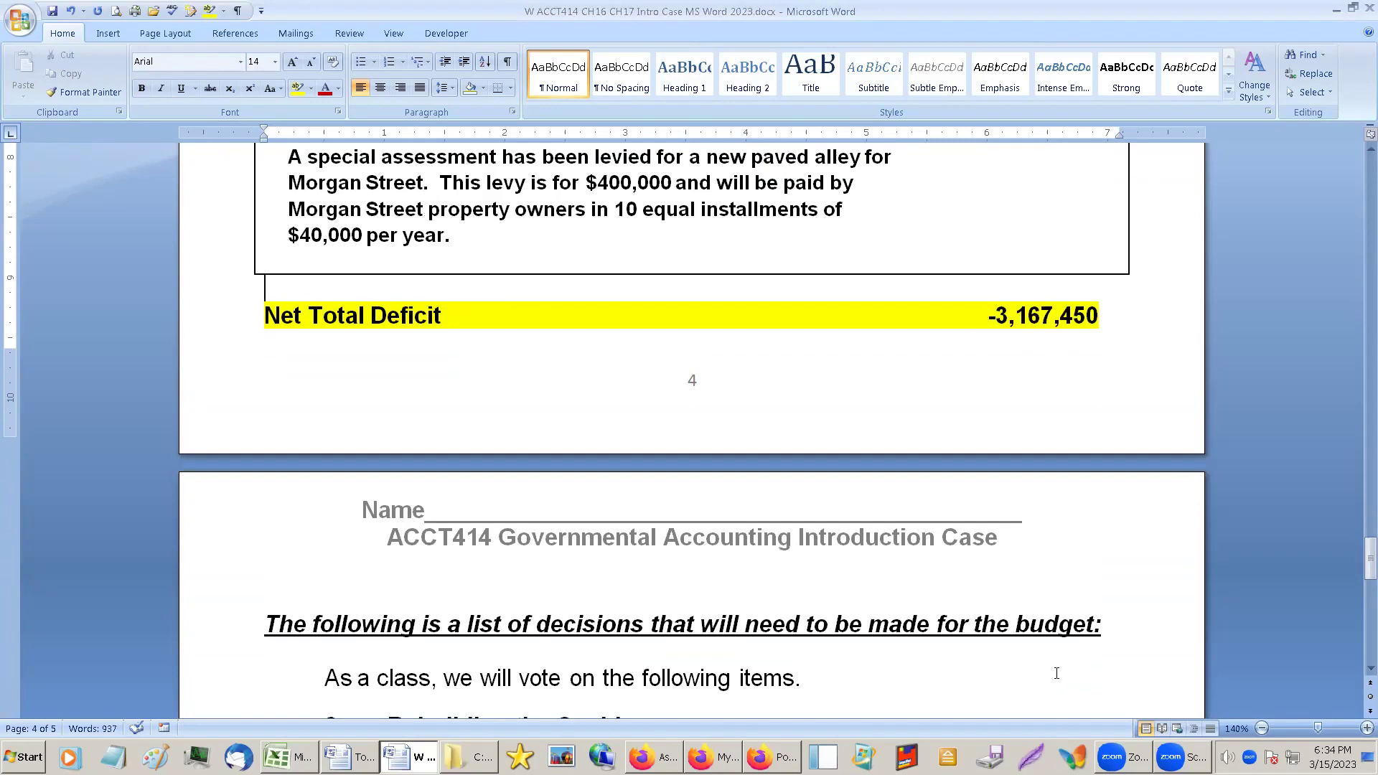
{"action": "left_click", "coordinate": [307, 315]}
{"action": "left_click", "coordinate": [304, 349]}
{"action": "scroll", "coordinate": [314, 412], "scroll_direction": "down", "scroll_amount": 10}
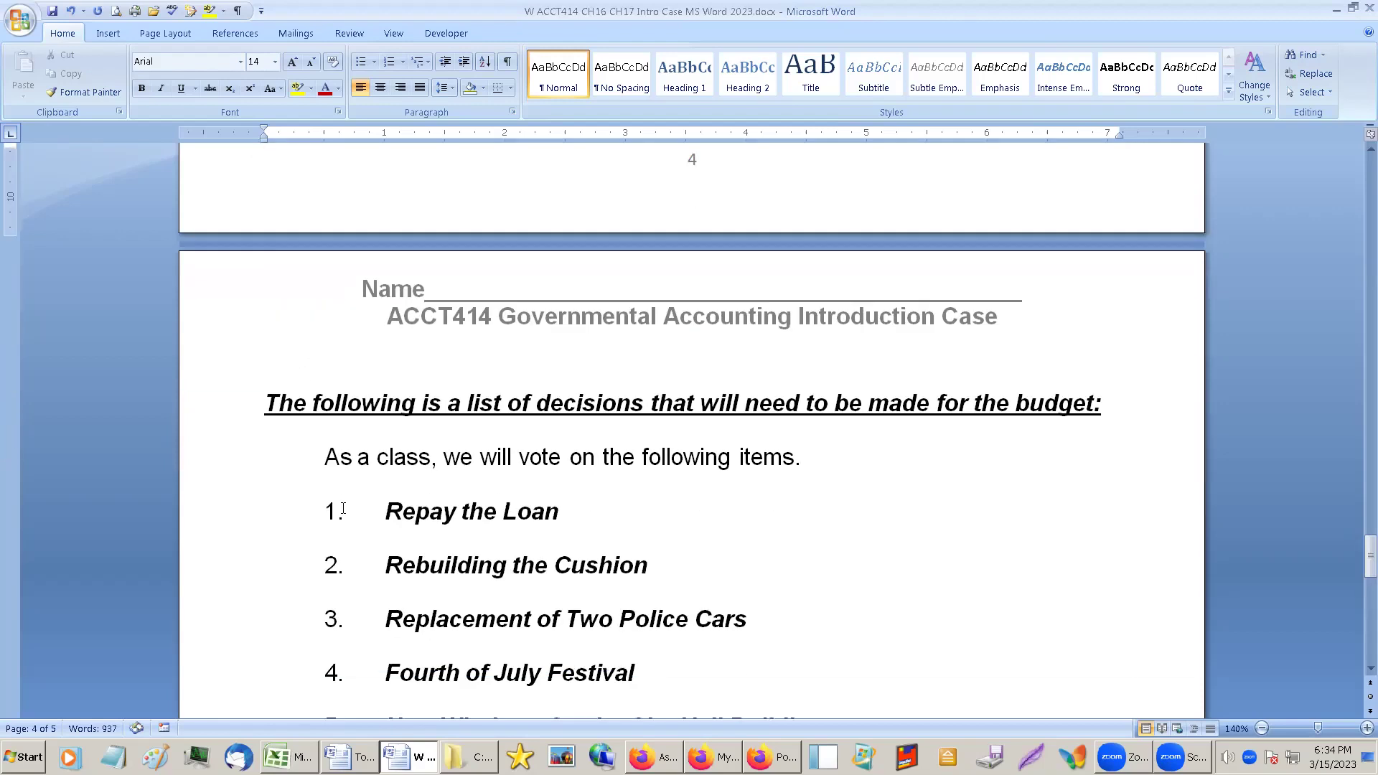
{"action": "scroll", "coordinate": [349, 506], "scroll_direction": "down", "scroll_amount": 3}
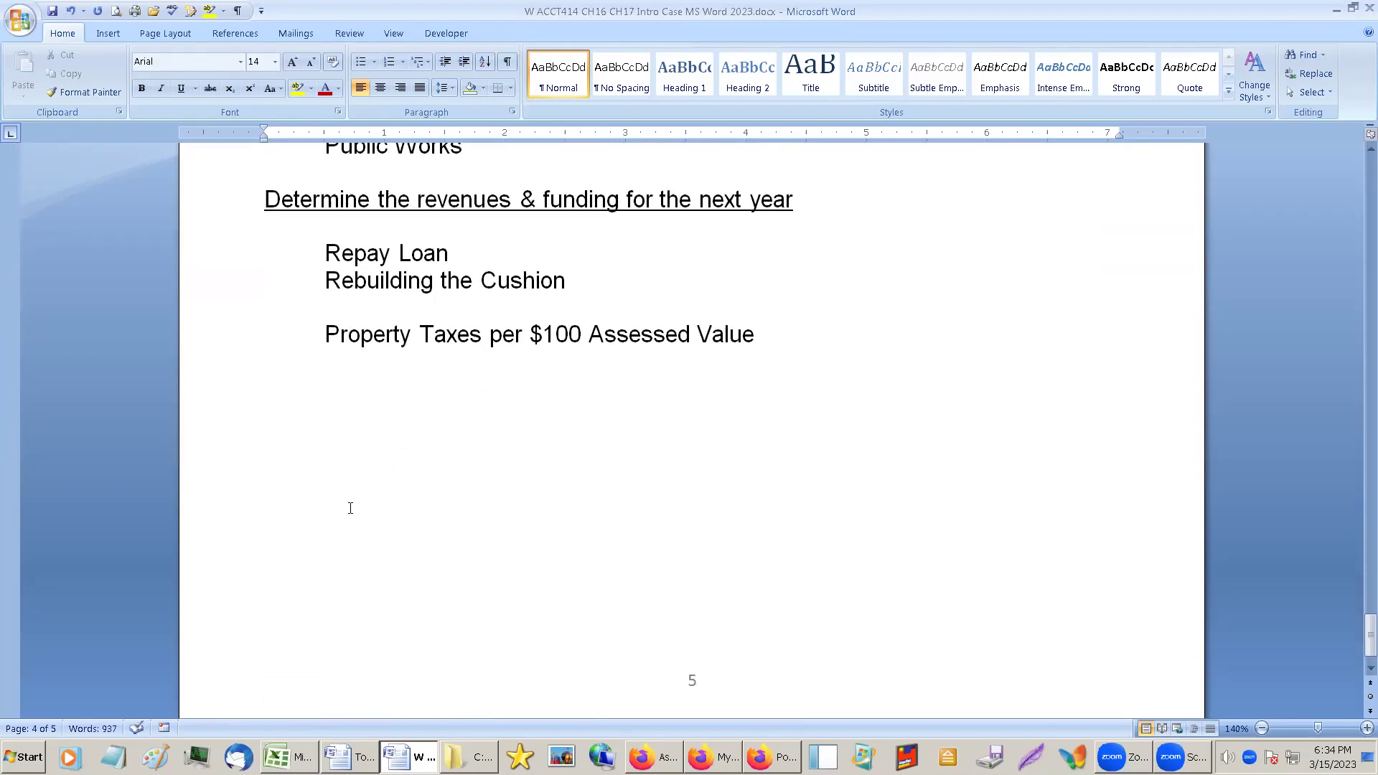
{"action": "scroll", "coordinate": [350, 508], "scroll_direction": "up", "scroll_amount": 8}
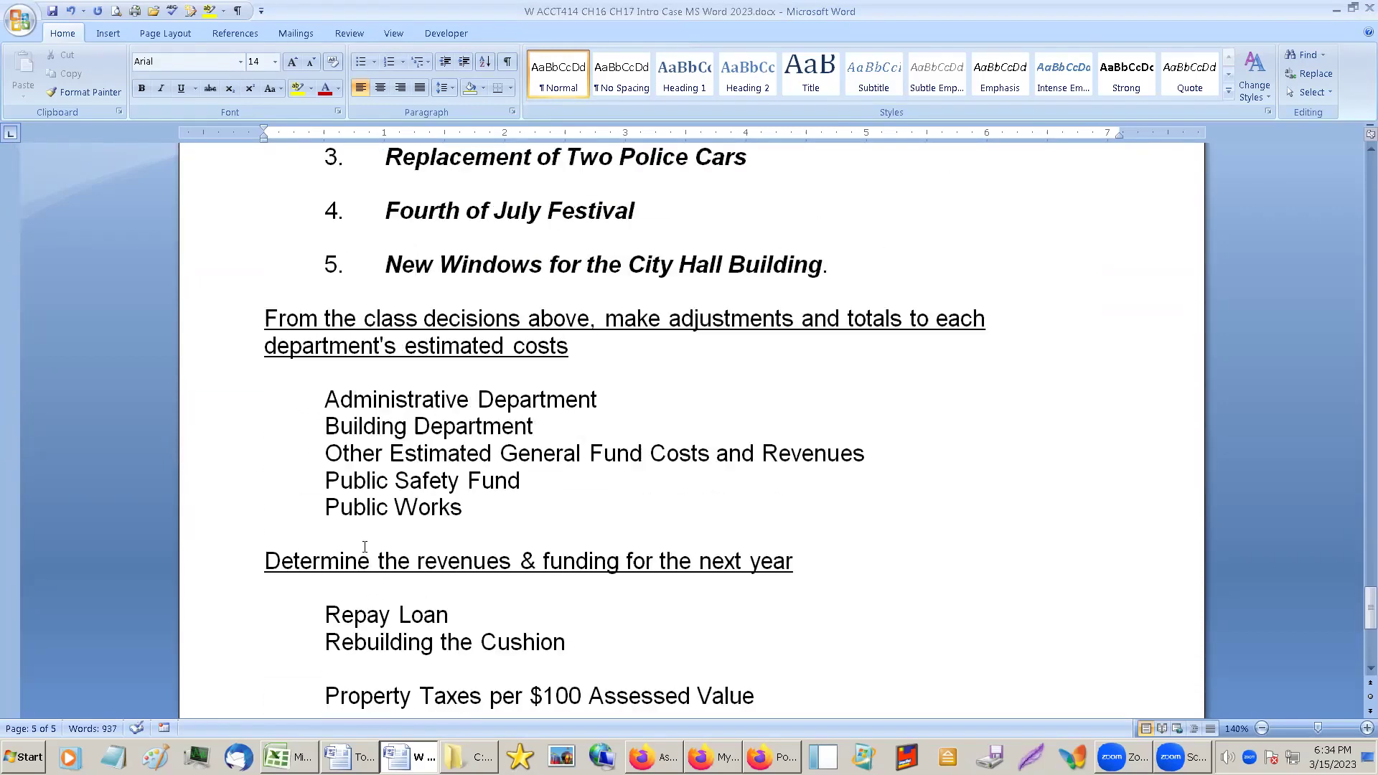
{"action": "scroll", "coordinate": [375, 544], "scroll_direction": "up", "scroll_amount": 8}
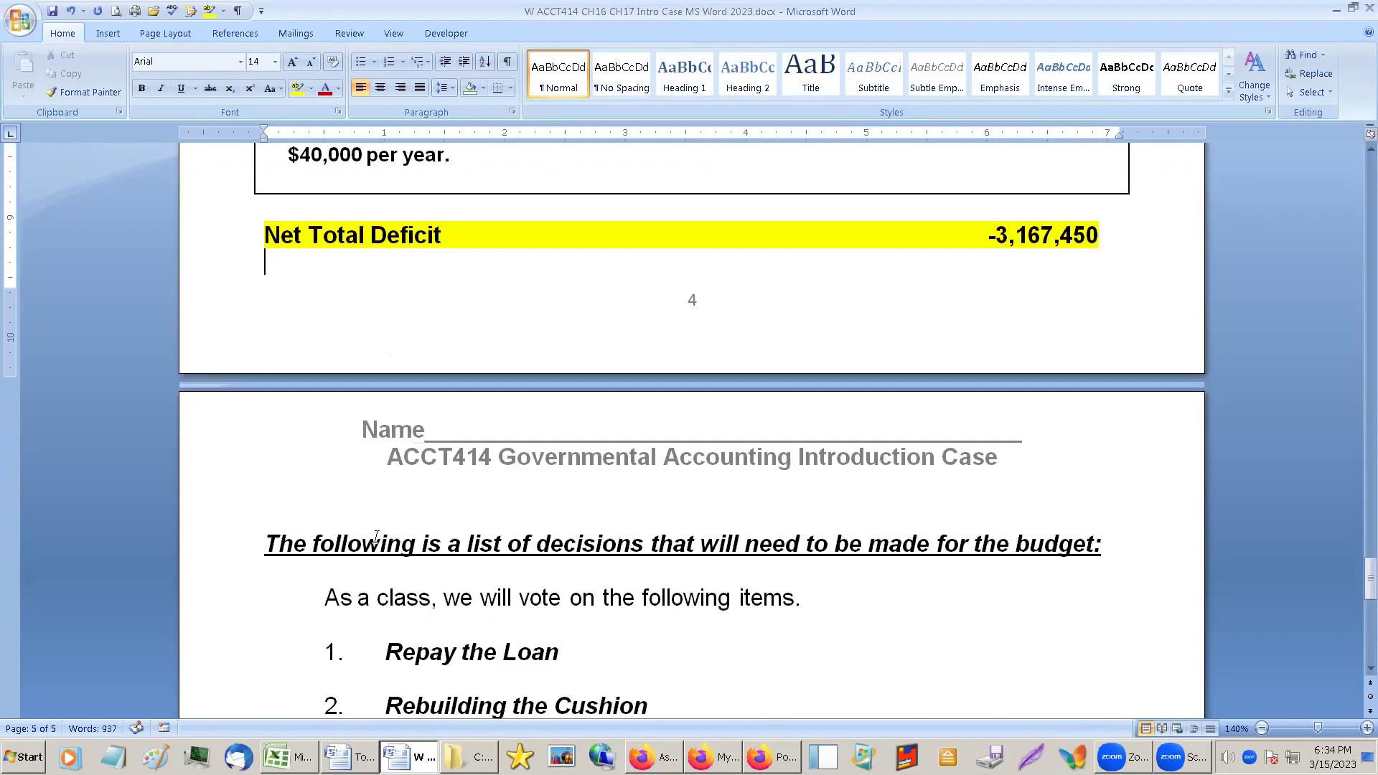
Copy the Net Total Deficit line from page 4 and paste it below Property Taxes per $100 Assessed Value, leaving four blank lines between.
{"action": "left_click_drag", "start_coordinate": [266, 235], "coordinate": [1115, 241]}
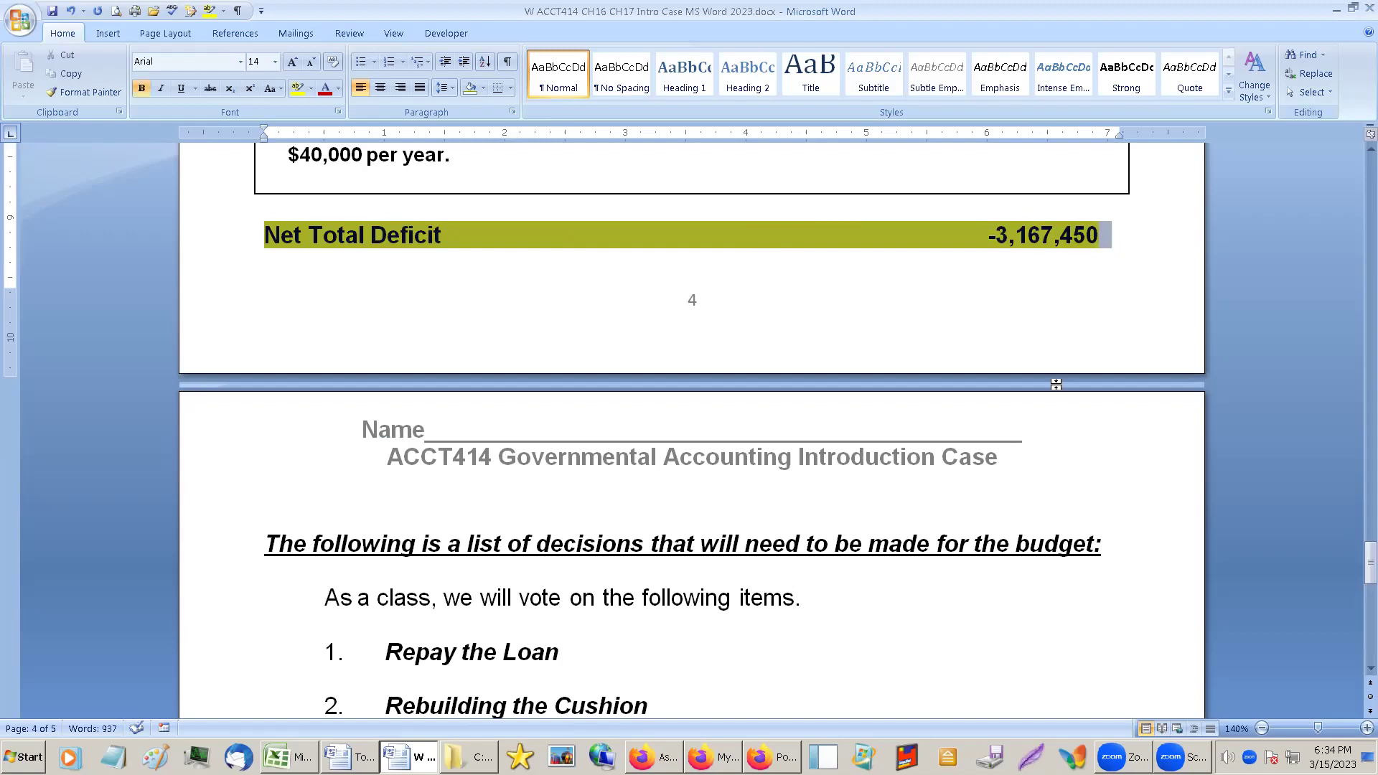
{"action": "key", "text": "ctrl+c"}
{"action": "scroll", "coordinate": [818, 456], "scroll_direction": "down", "scroll_amount": 10}
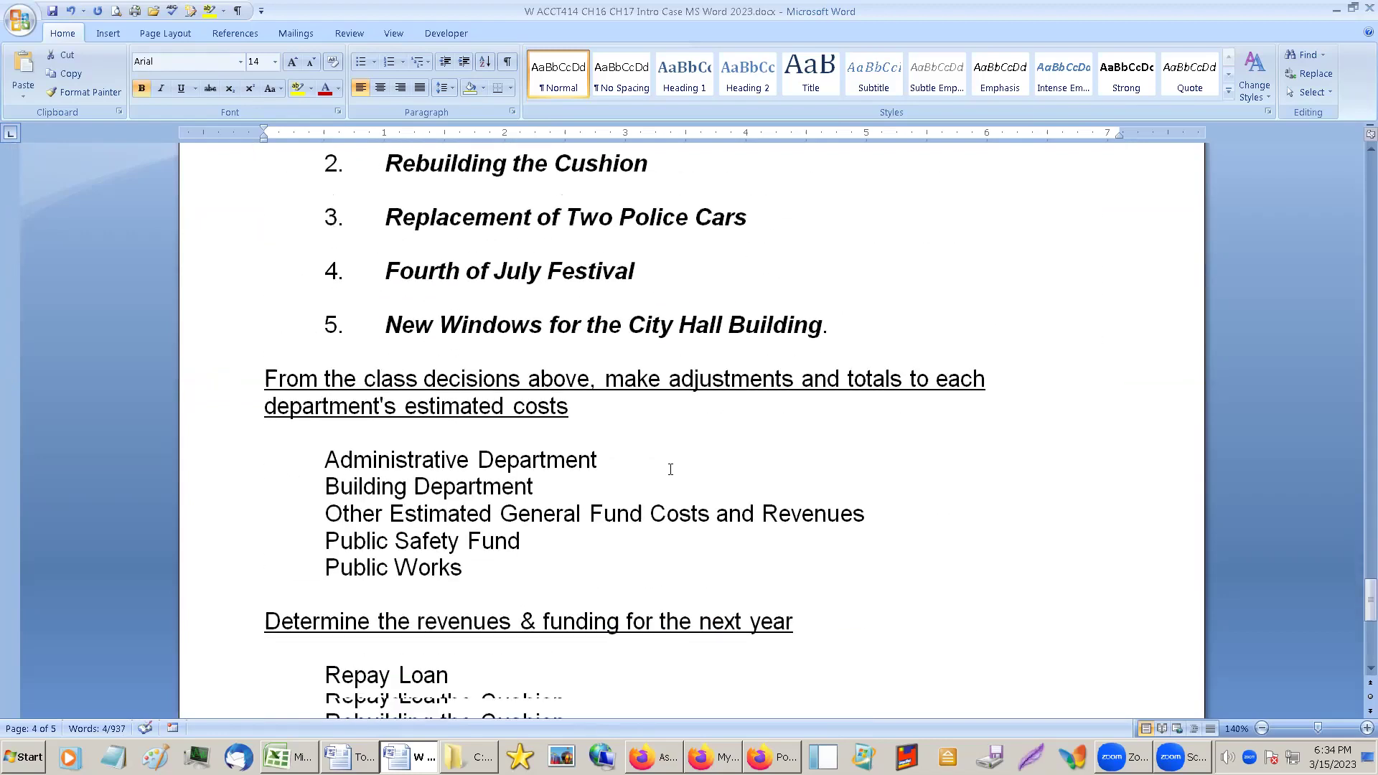
{"action": "left_click", "coordinate": [318, 480]}
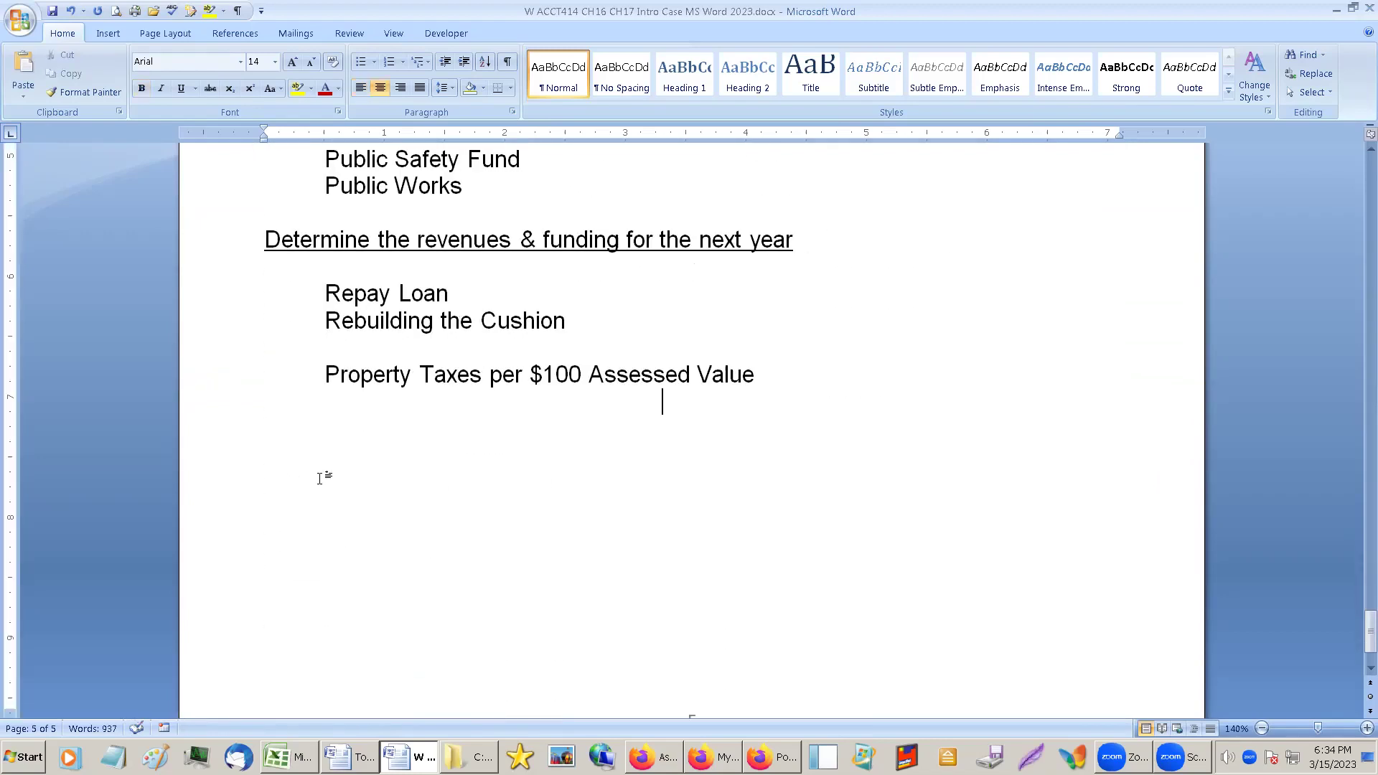
{"action": "left_click", "coordinate": [731, 358]}
{"action": "left_click", "coordinate": [830, 376], "text": "shift"}
{"action": "left_click", "coordinate": [830, 376]}
{"action": "key", "text": "Return"}
{"action": "key", "text": "Return"}
{"action": "key", "text": "Return"}
{"action": "key", "text": "Return"}
{"action": "key", "text": "ctrl+v"}
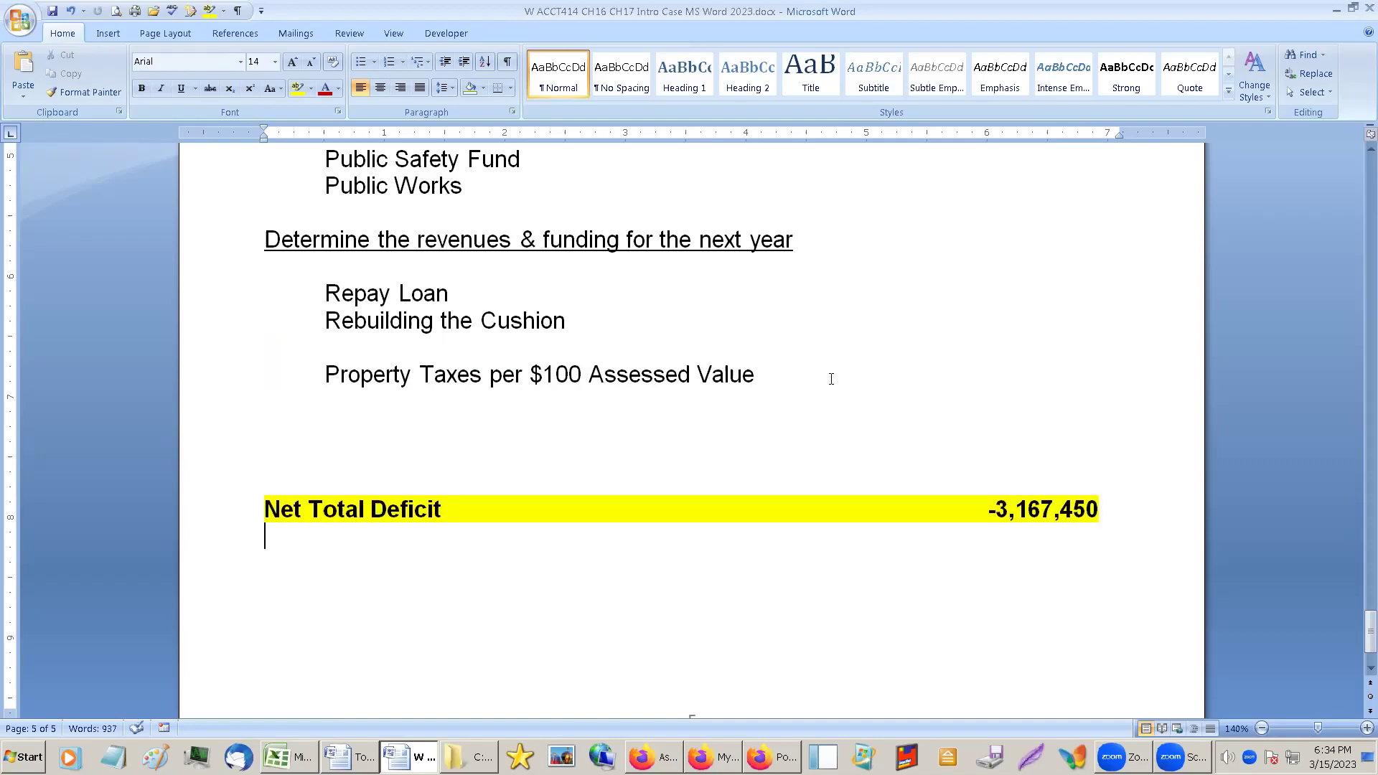
Copy the sentence stating Waynesville's total assessed property value from the Property Tax Base section on page 1.
{"action": "scroll", "coordinate": [813, 406], "scroll_direction": "up", "scroll_amount": 7}
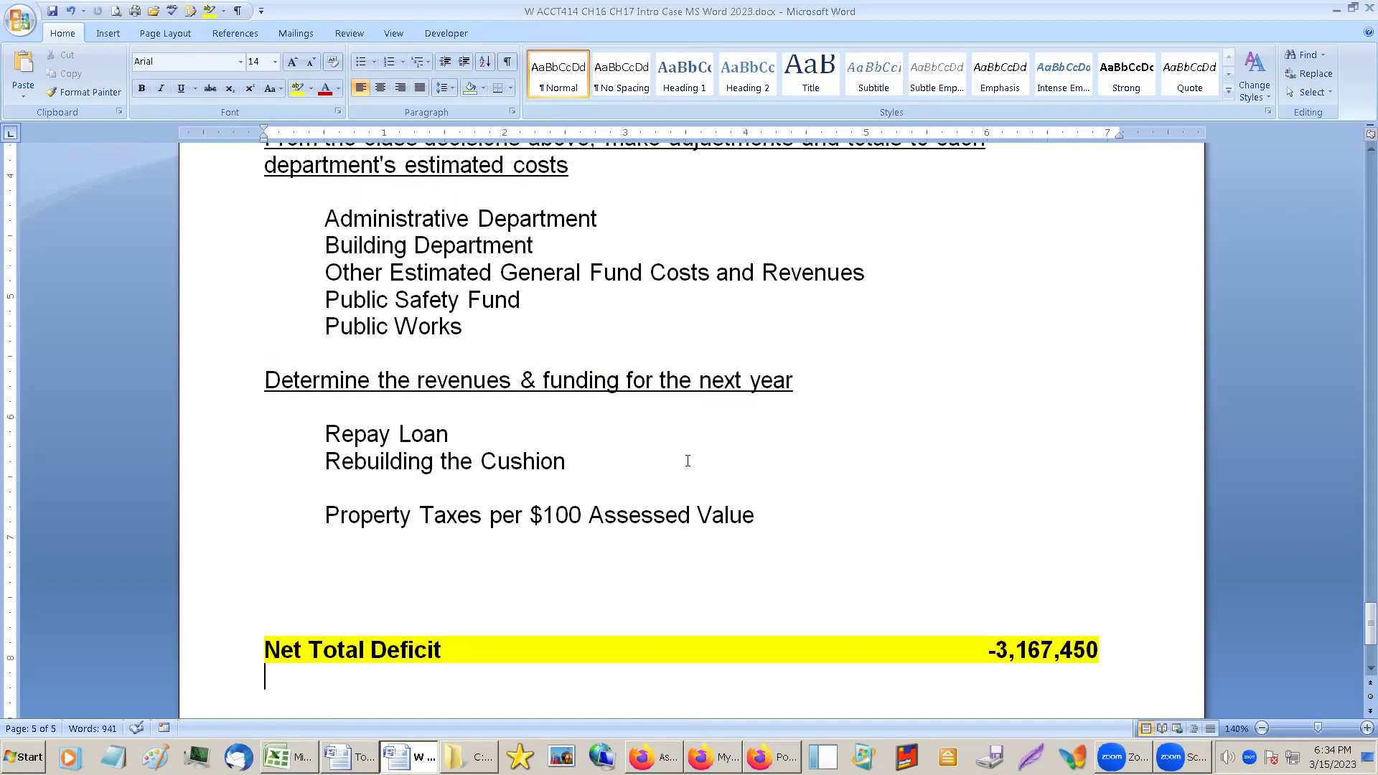
{"action": "left_click_drag", "start_coordinate": [1364, 605], "coordinate": [1364, 222]}
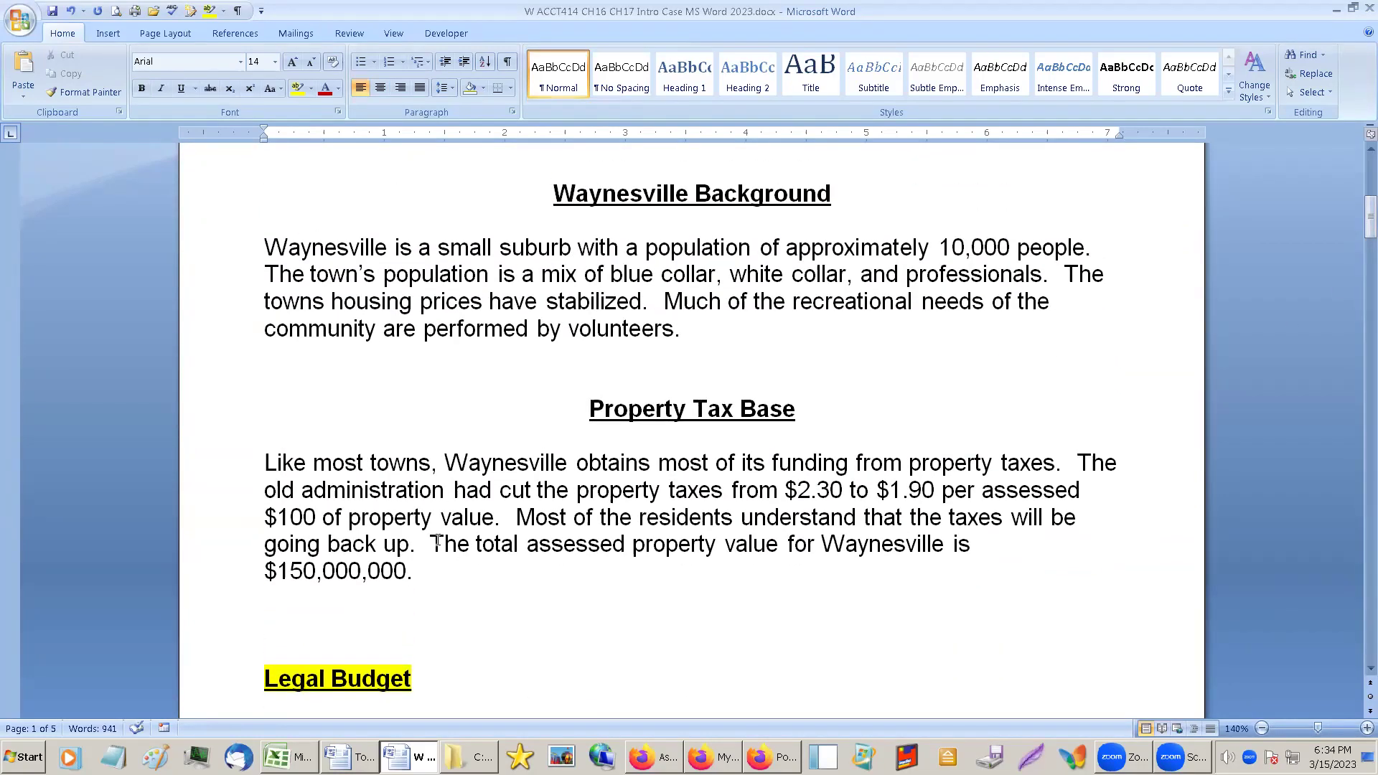
{"action": "left_click_drag", "start_coordinate": [431, 544], "coordinate": [449, 567]}
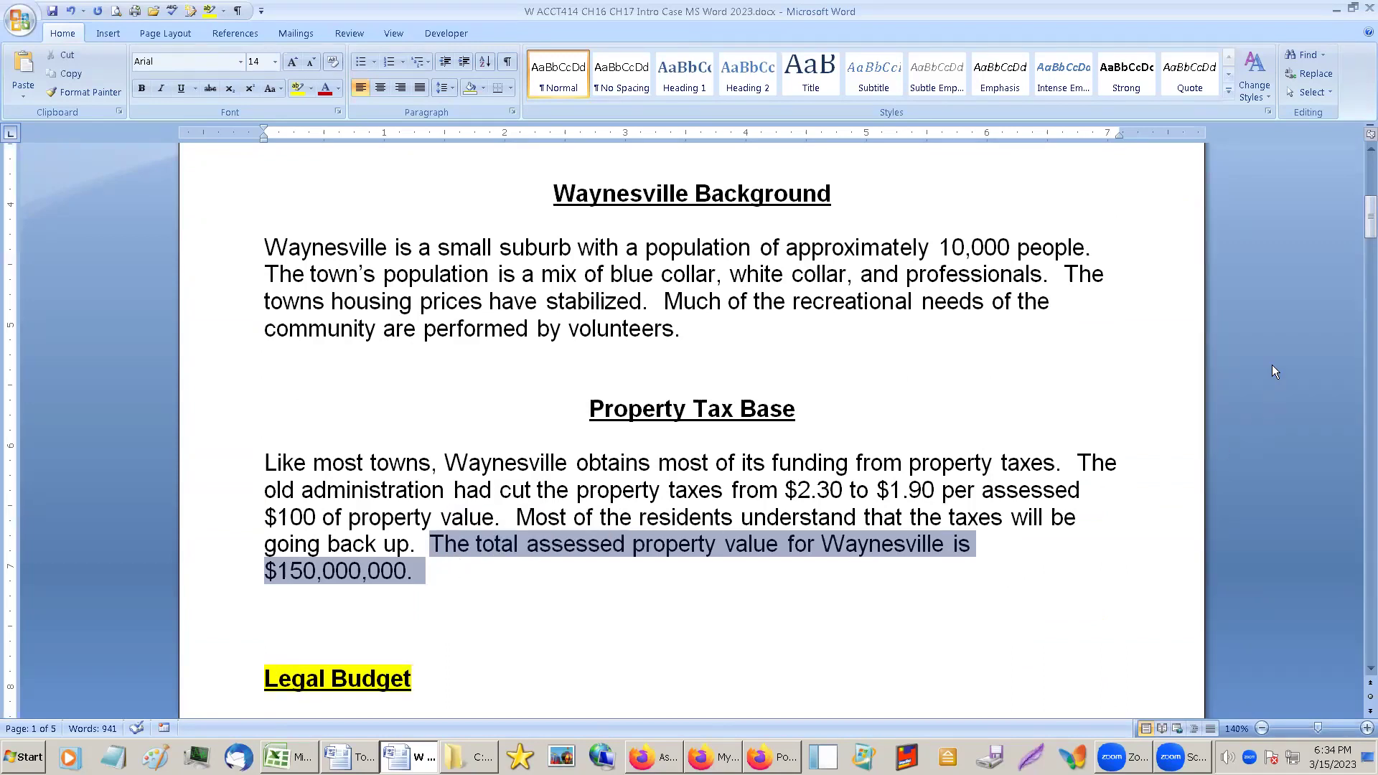
Left-align the blank lines below the Net Total Deficit line at the end of page 5.
{"action": "left_click_drag", "start_coordinate": [1369, 219], "coordinate": [1366, 639]}
{"action": "left_click", "coordinate": [334, 548]}
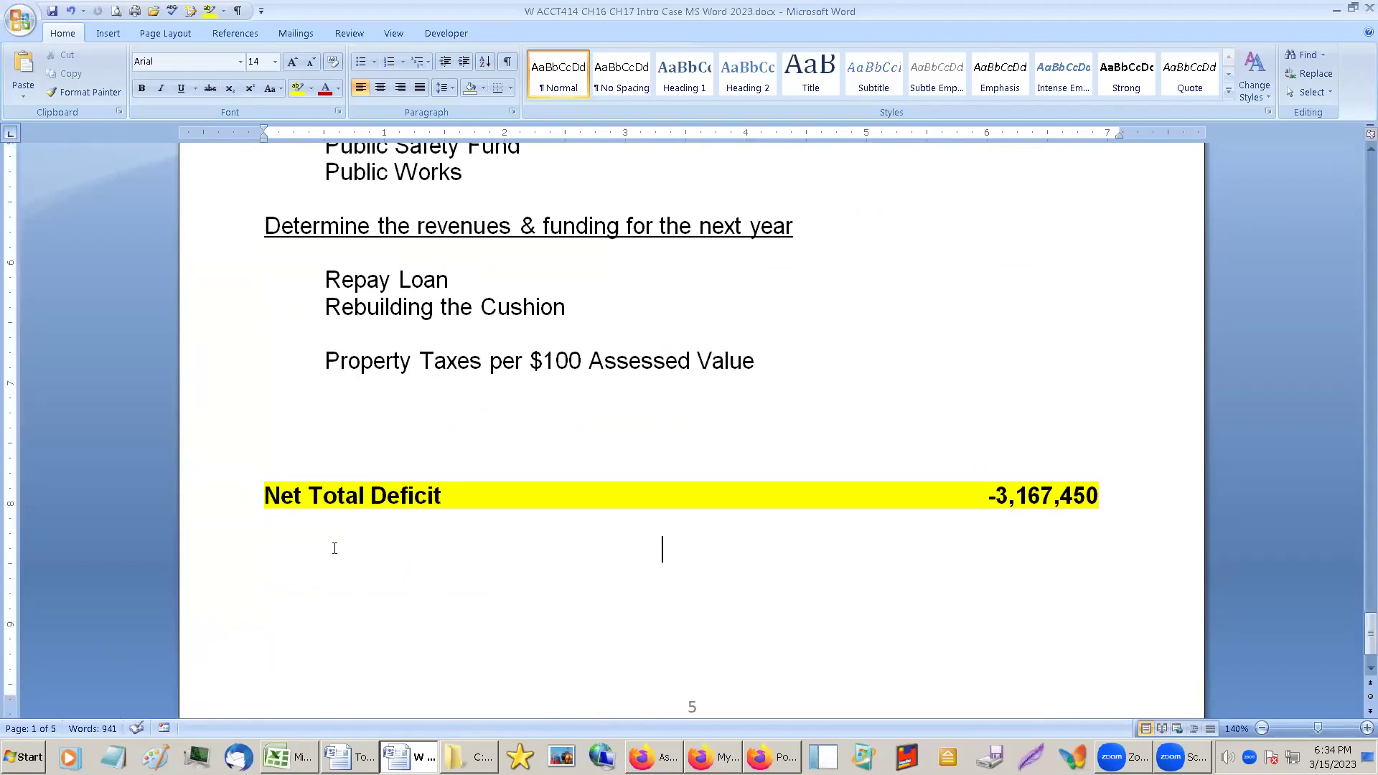
{"action": "double_click", "coordinate": [663, 558]}
{"action": "left_click", "coordinate": [277, 524]}
{"action": "double_click", "coordinate": [277, 524]}
{"action": "left_click", "coordinate": [357, 87]}
{"action": "key", "text": "ctrl+e"}
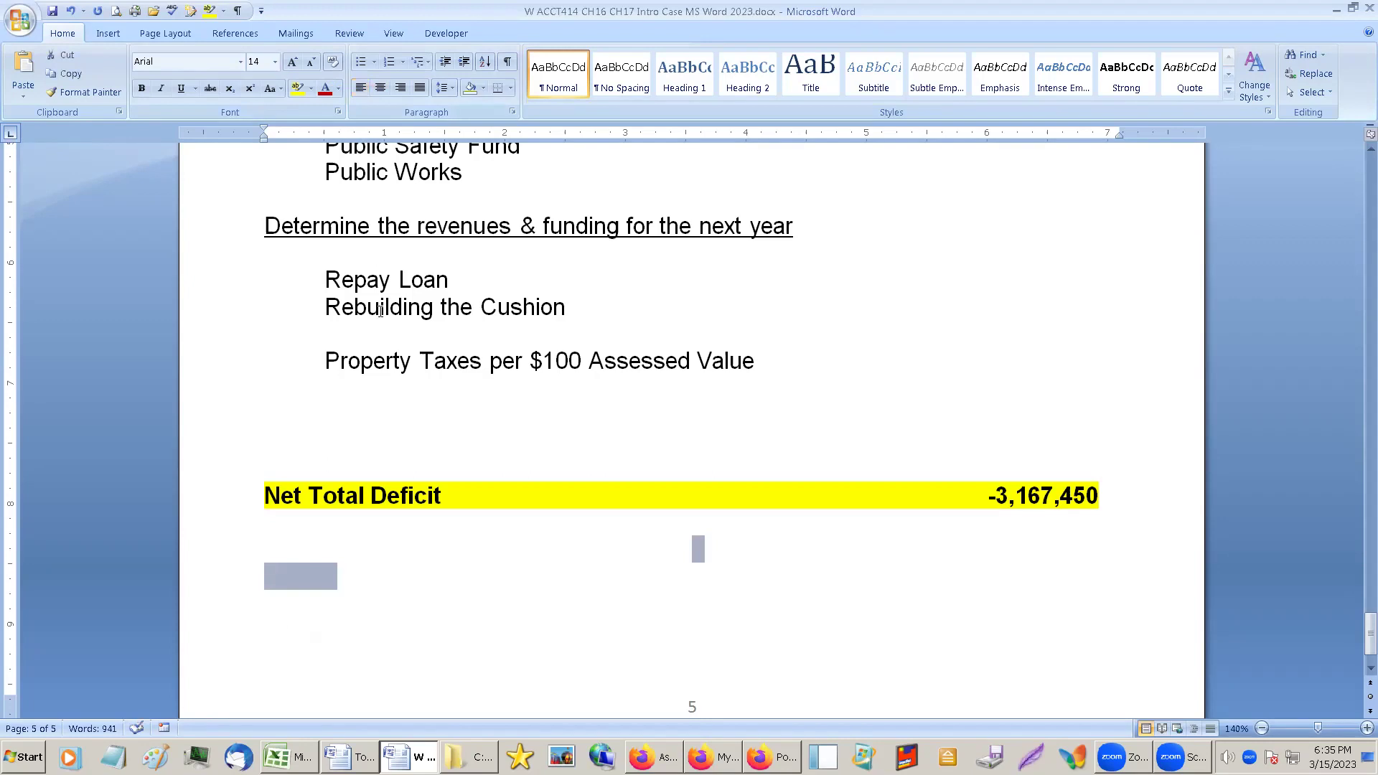
{"action": "left_click", "coordinate": [357, 89]}
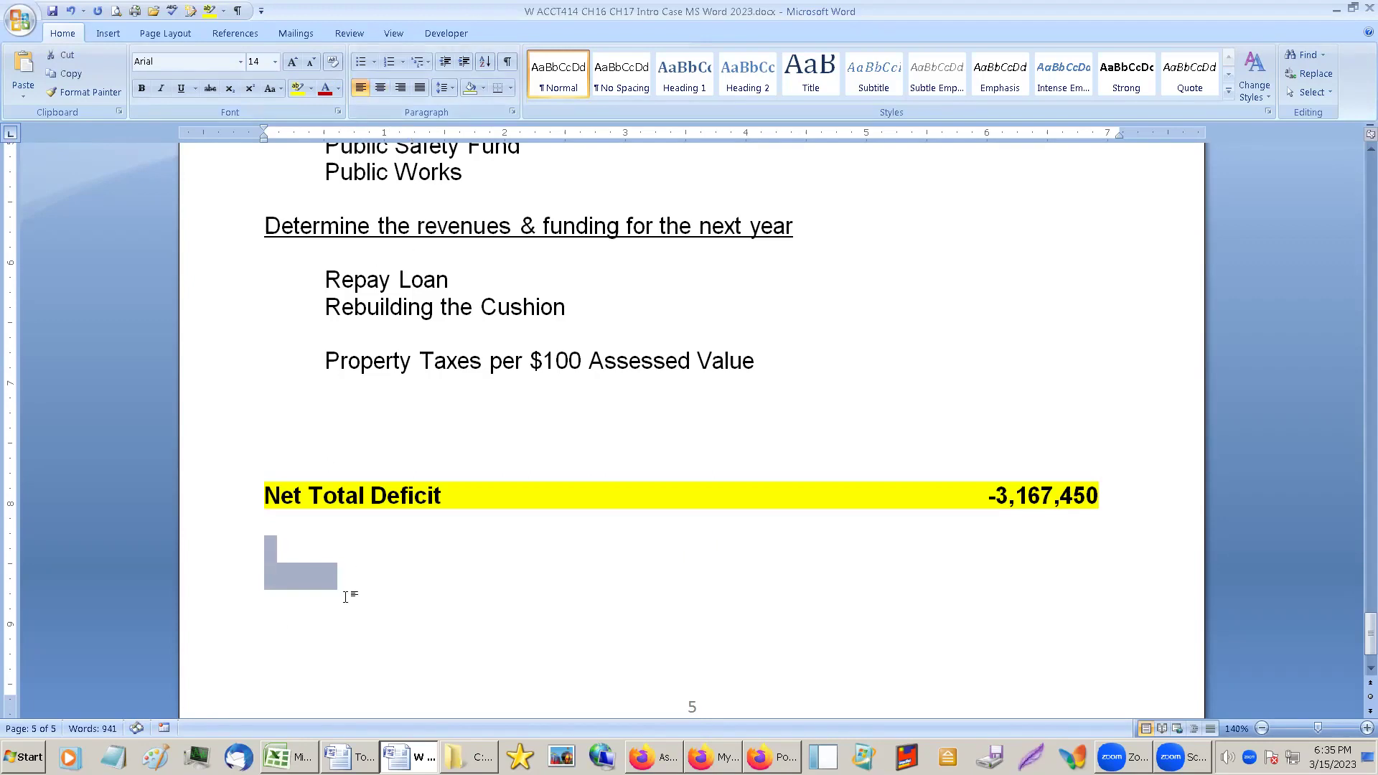
Paste the total assessed property value sentence below Net Total Deficit and format it bold with yellow highlighting.
{"action": "left_click", "coordinate": [308, 556]}
{"action": "key", "text": "ctrl+v"}
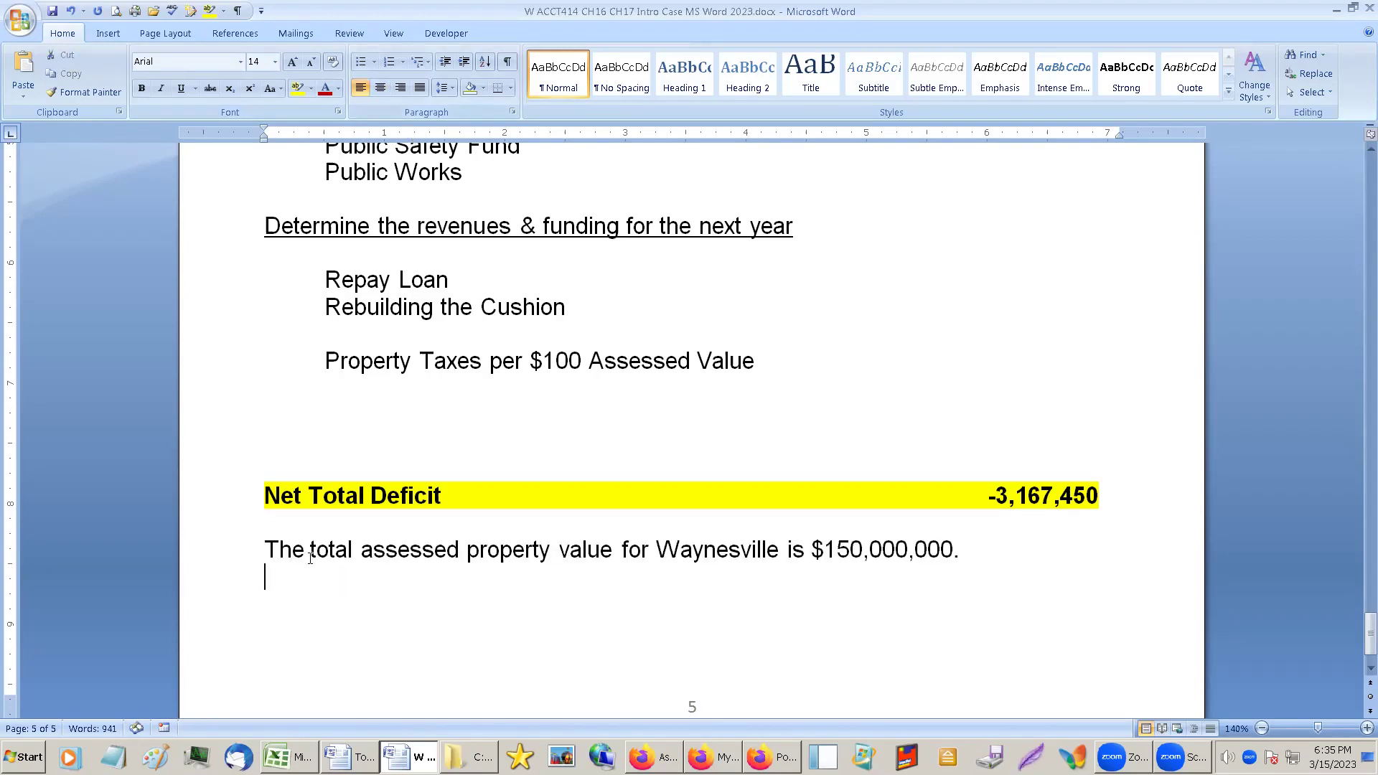
{"action": "left_click_drag", "start_coordinate": [262, 548], "coordinate": [983, 549]}
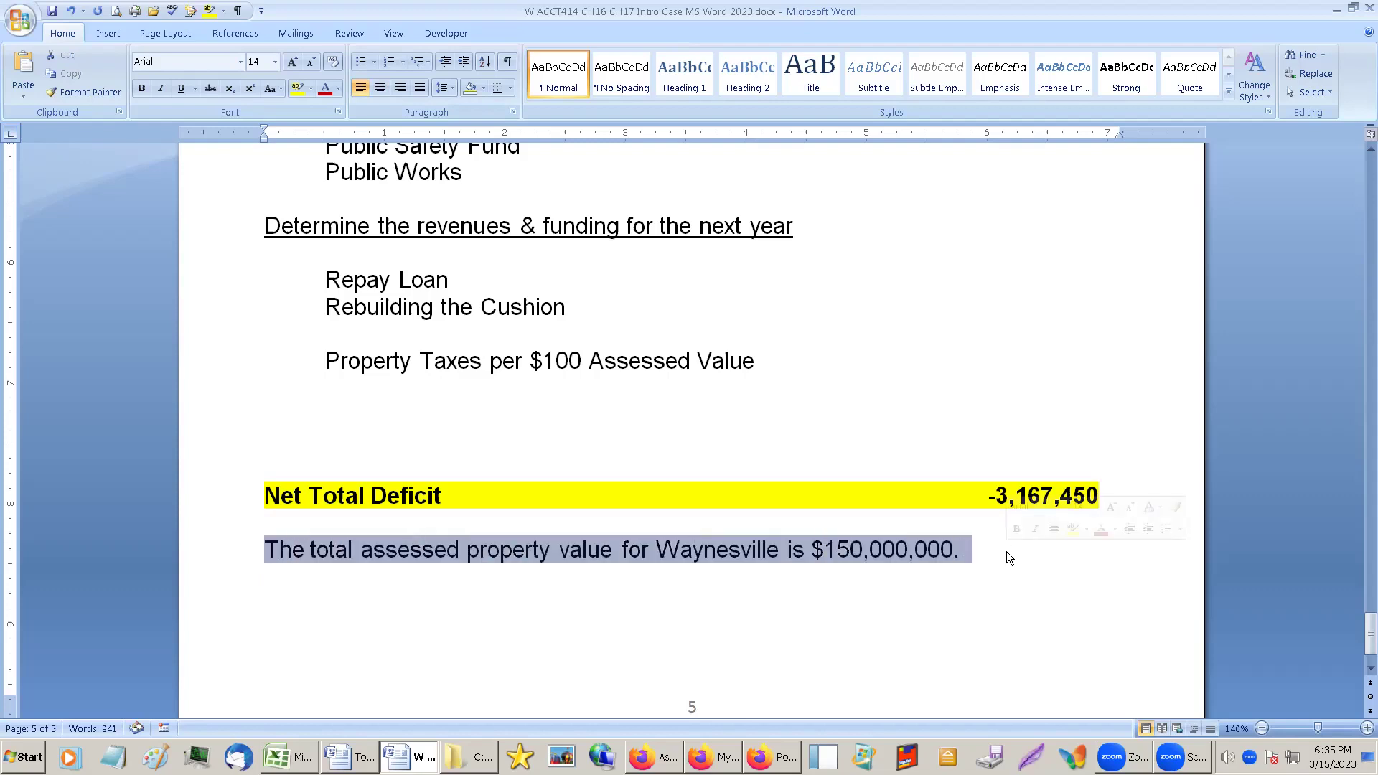
{"action": "left_click", "coordinate": [142, 88]}
{"action": "left_click", "coordinate": [297, 89]}
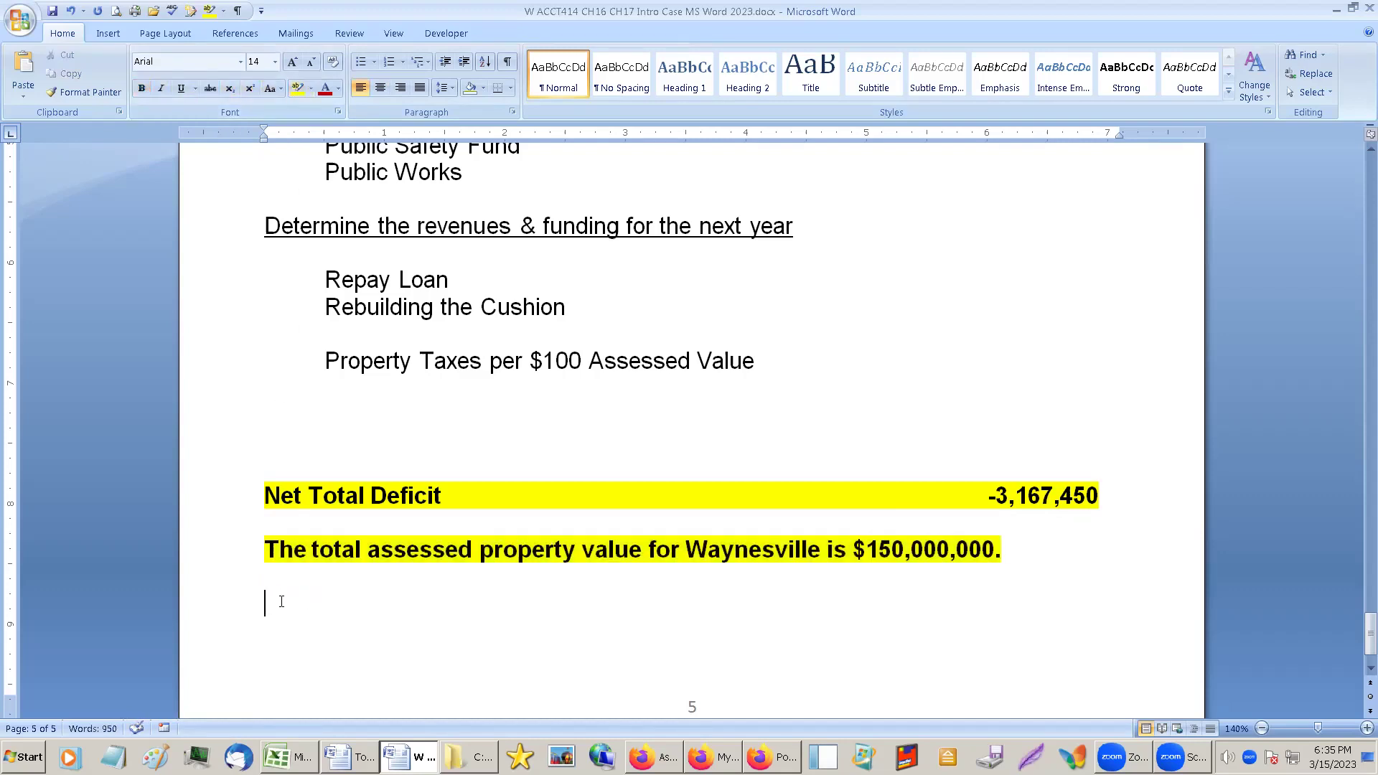
Make $2.30, $1.90 and $100 bold and underlined in the Property Tax Base paragraph on page 1.
{"action": "scroll", "coordinate": [1366, 608], "scroll_direction": "up", "scroll_amount": 5}
{"action": "left_click_drag", "start_coordinate": [1365, 609], "coordinate": [1365, 241]}
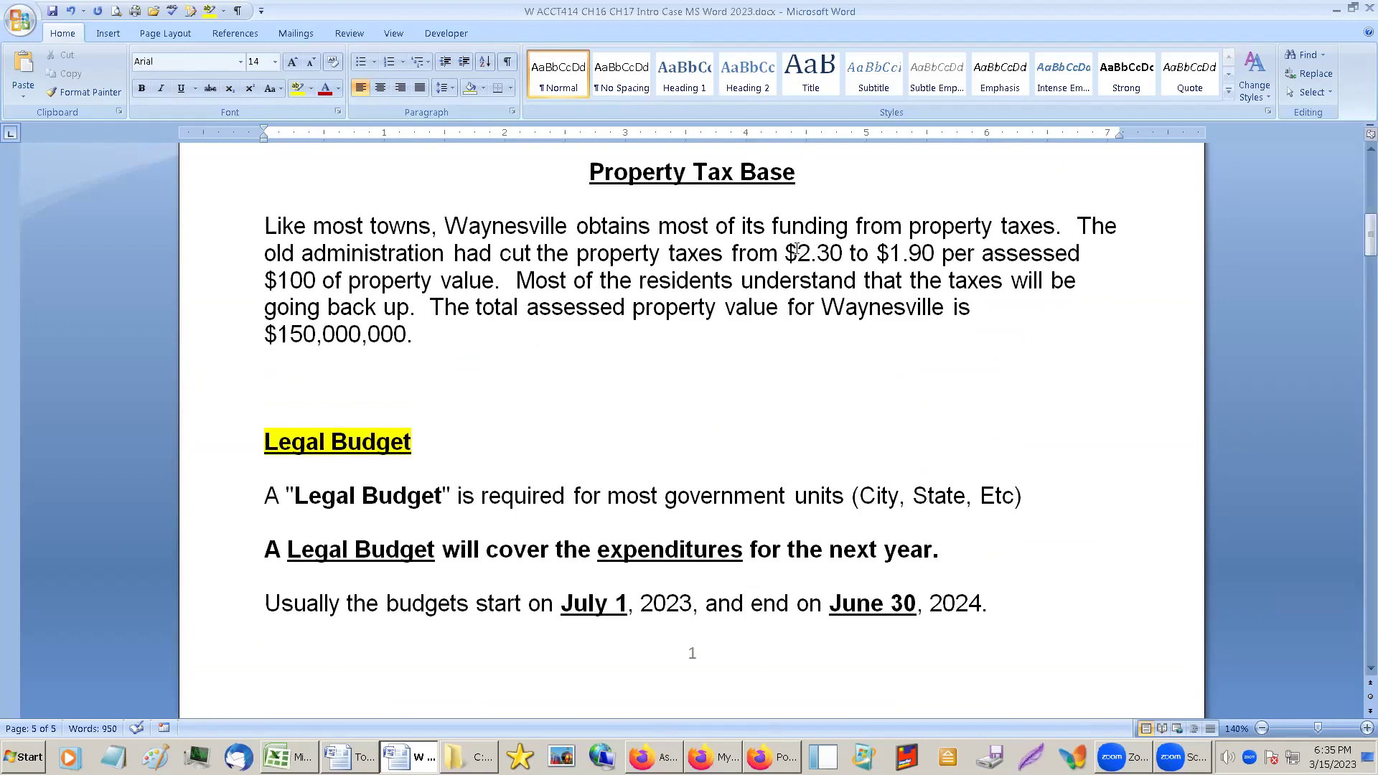
{"action": "left_click_drag", "start_coordinate": [786, 253], "coordinate": [849, 255]}
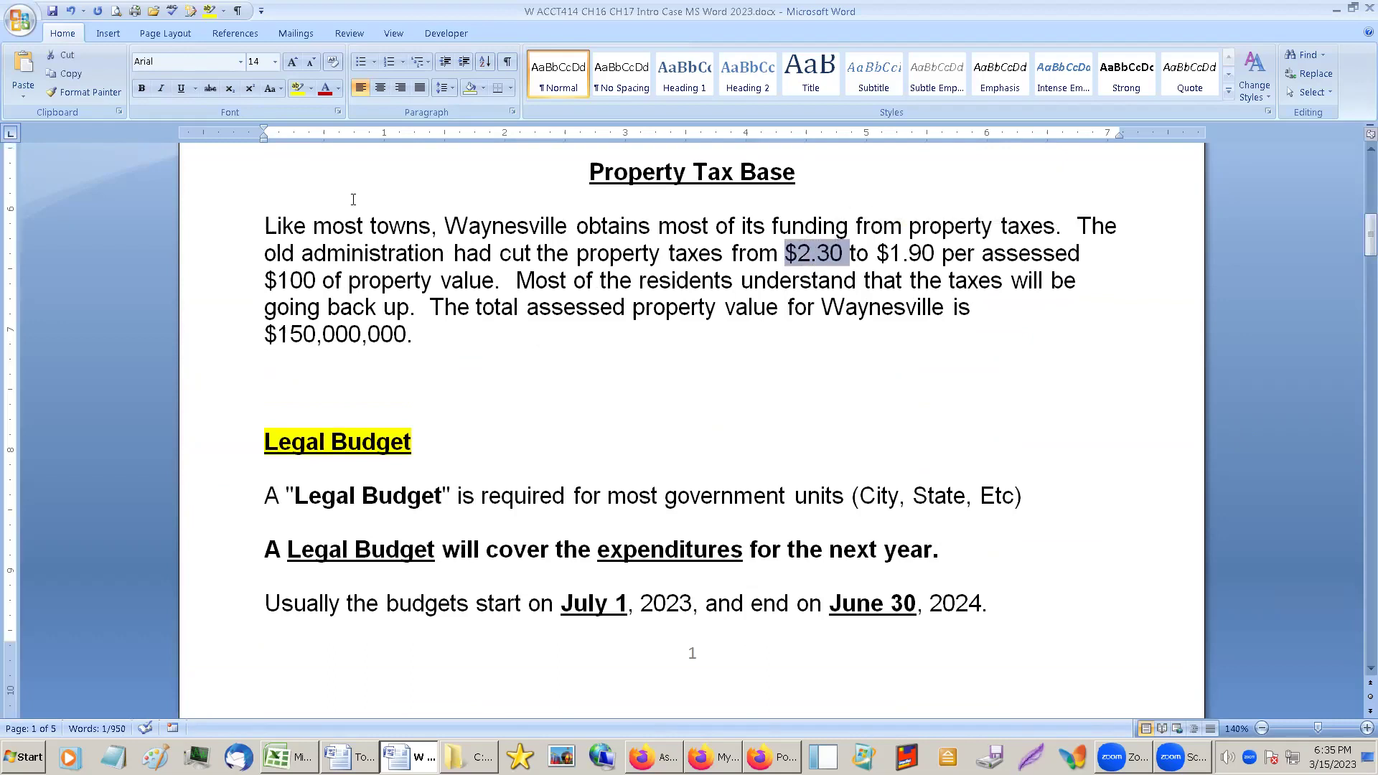
{"action": "left_click", "coordinate": [141, 88]}
{"action": "left_click_drag", "start_coordinate": [876, 254], "coordinate": [934, 252]}
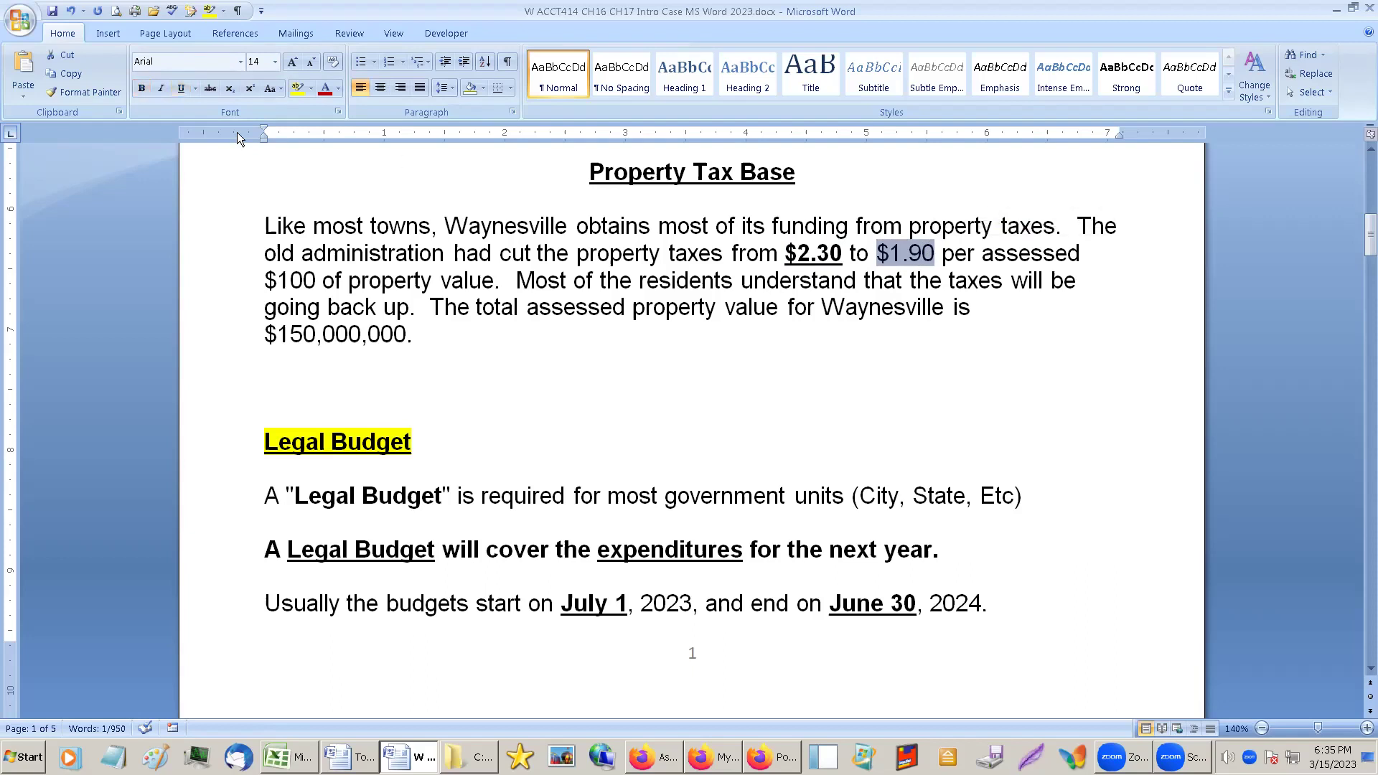
{"action": "left_click", "coordinate": [141, 87]}
{"action": "left_click", "coordinate": [184, 87]}
{"action": "left_click_drag", "start_coordinate": [271, 280], "coordinate": [314, 273]}
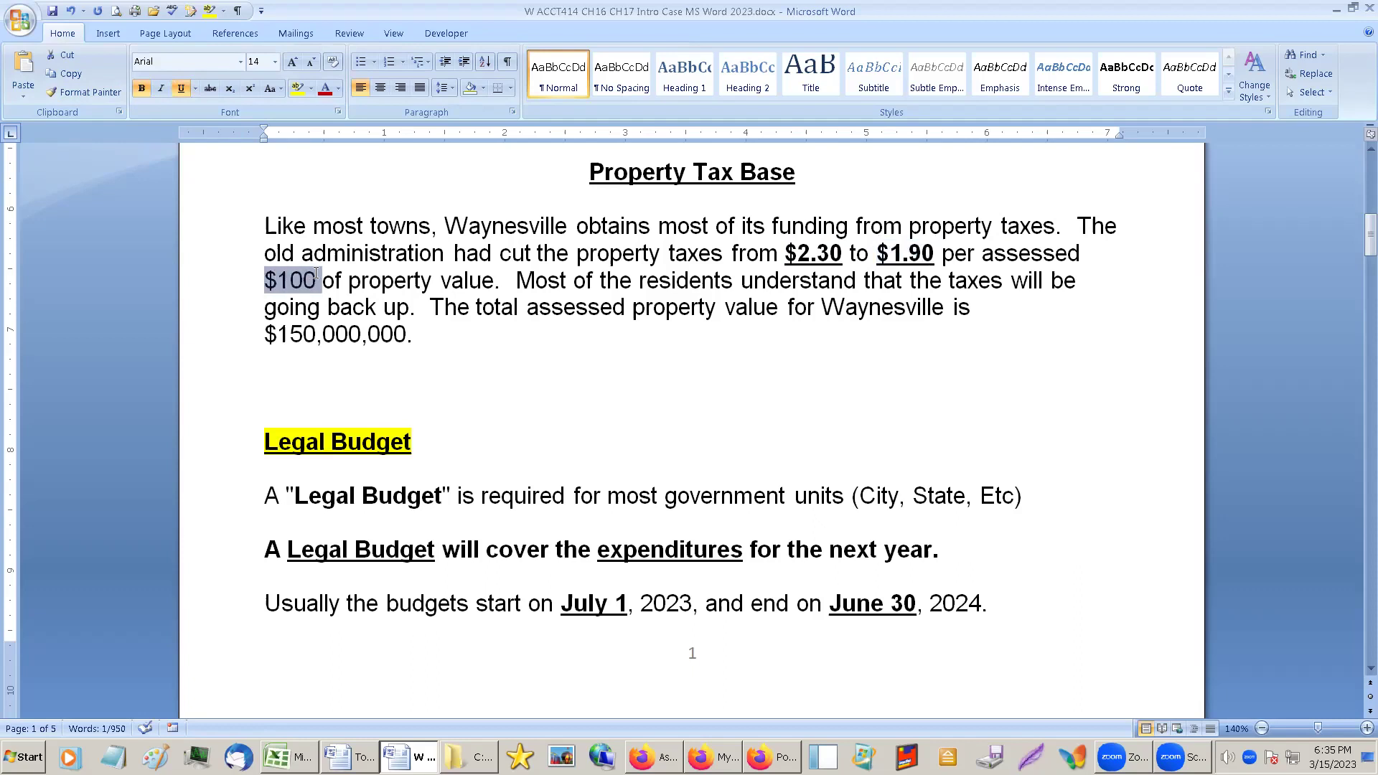
{"action": "left_click", "coordinate": [141, 89]}
{"action": "left_click", "coordinate": [180, 88]}
{"action": "left_click", "coordinate": [844, 258]}
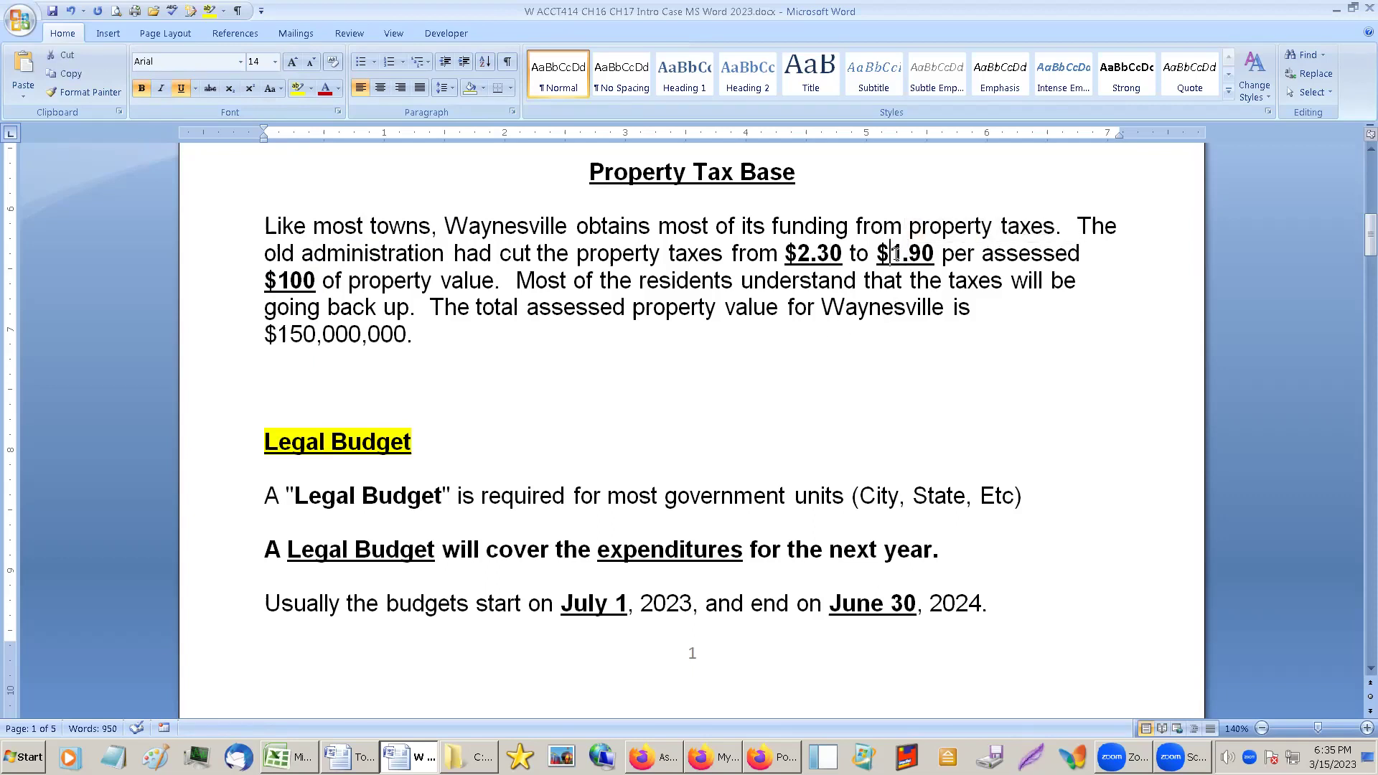
{"action": "left_click", "coordinate": [246, 273]}
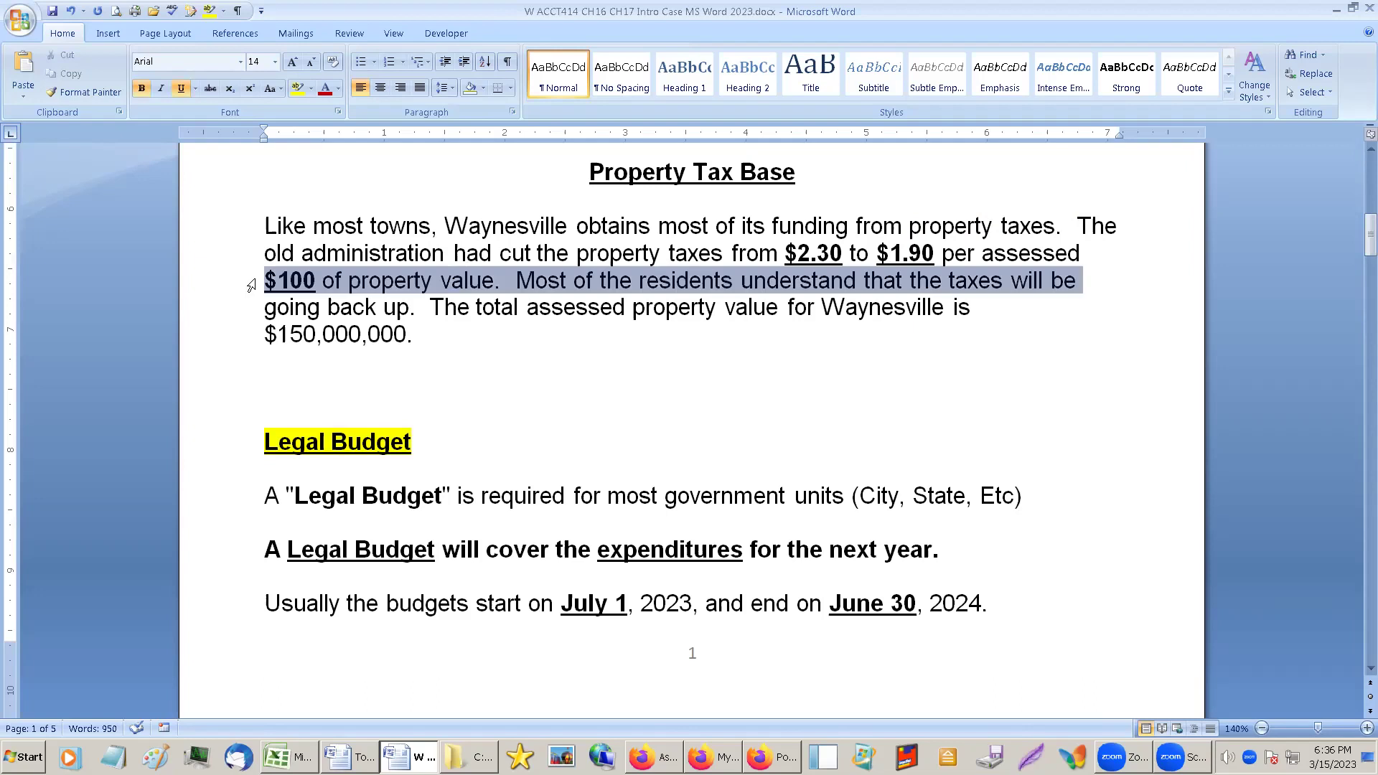
{"action": "left_click", "coordinate": [279, 280]}
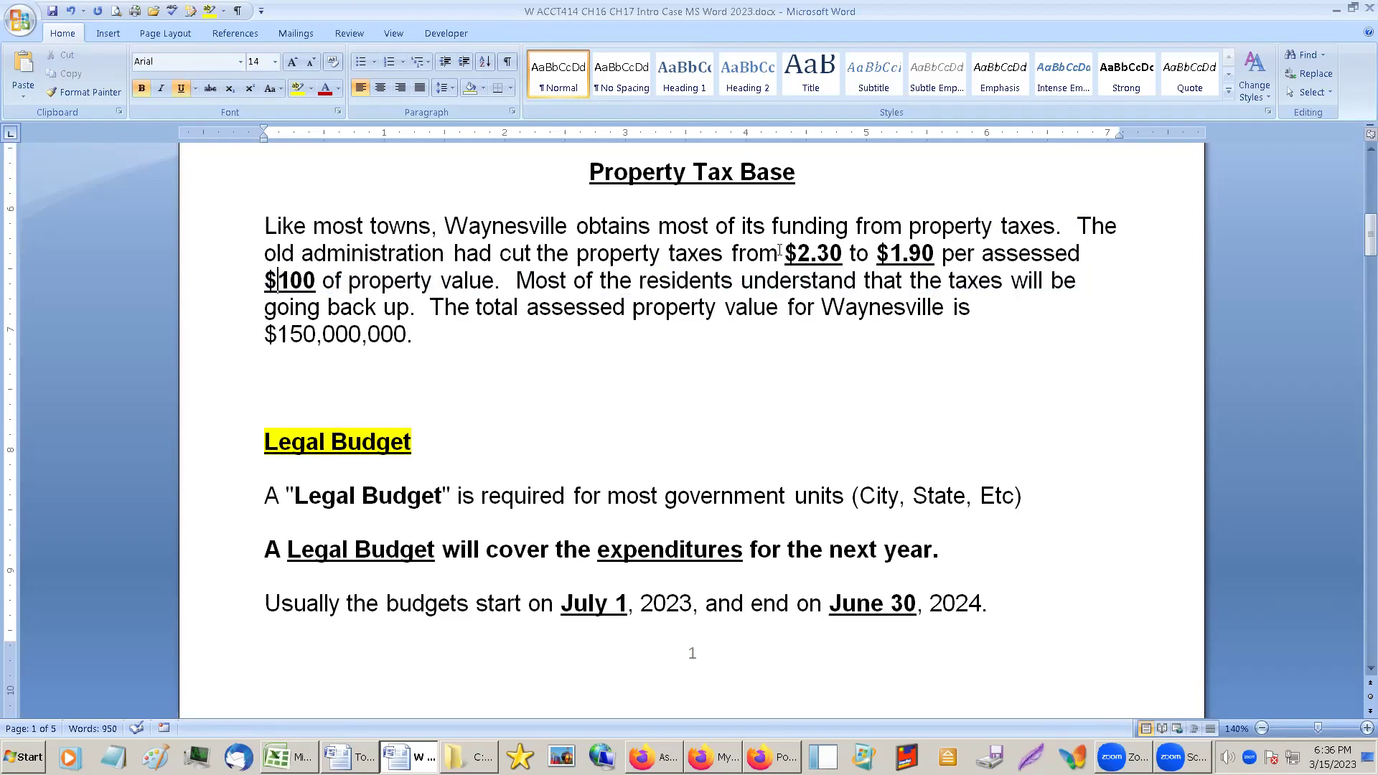
Write the fraction 3,167,450 over 150,000,000 with a dashed line between, indented below the assessed property value sentence on page 5.
{"action": "scroll", "coordinate": [632, 502], "scroll_direction": "down", "scroll_amount": 8}
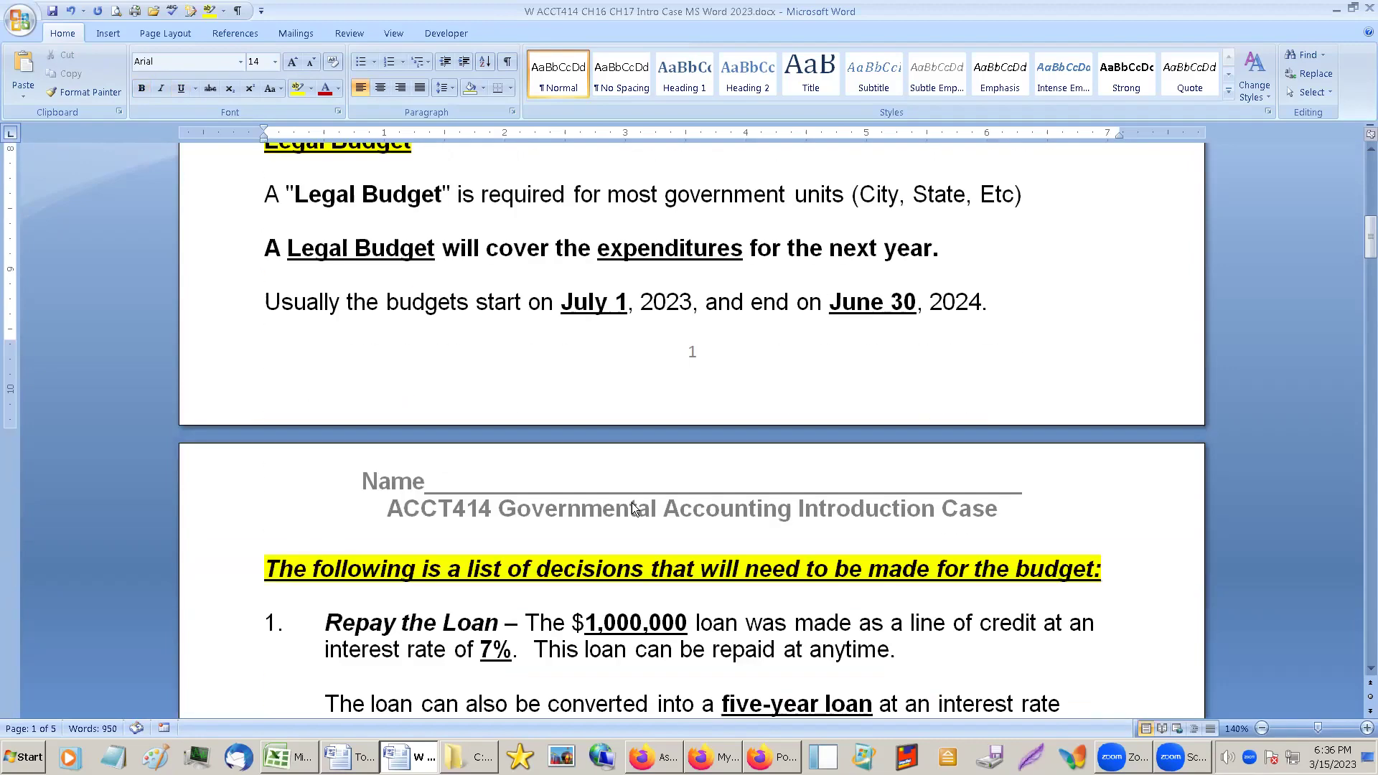
{"action": "scroll", "coordinate": [646, 492], "scroll_direction": "down", "scroll_amount": 8}
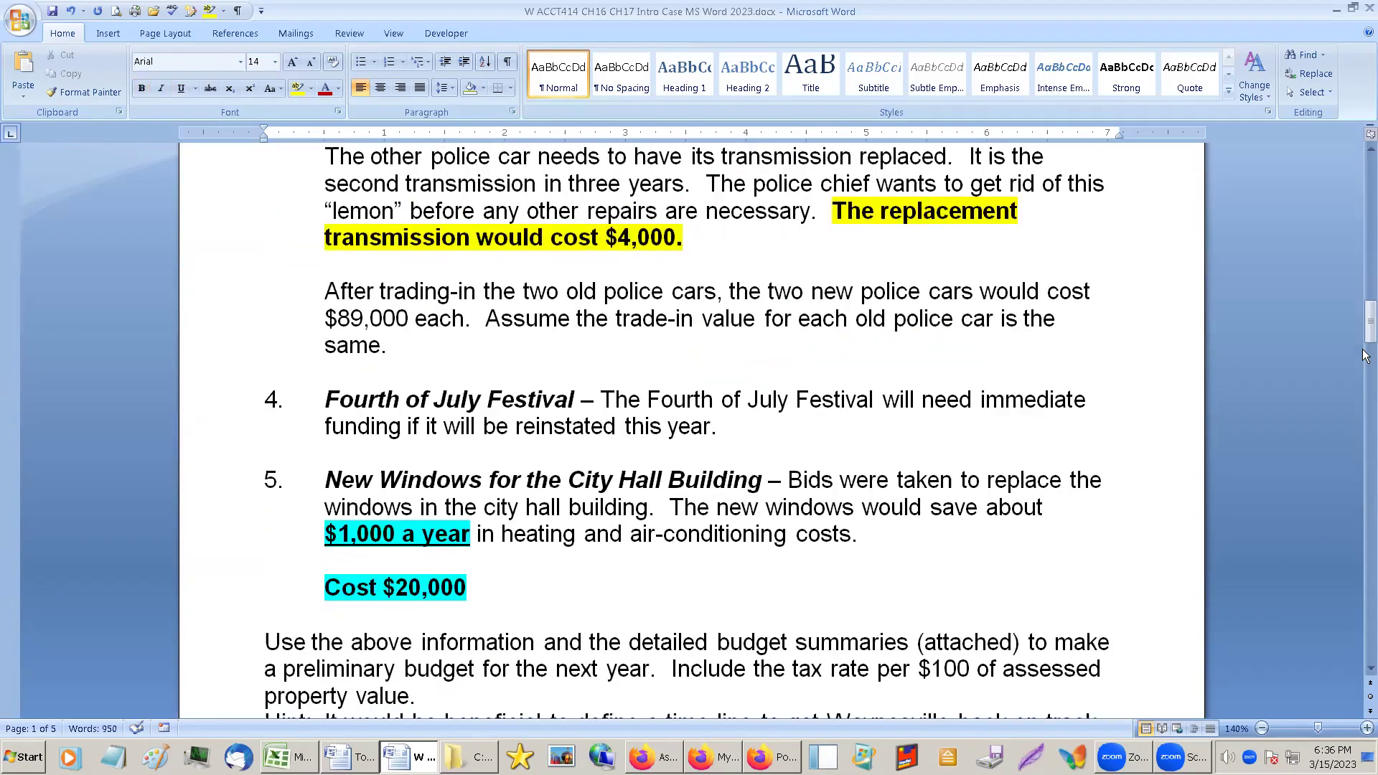
{"action": "left_click_drag", "start_coordinate": [1365, 321], "coordinate": [1365, 631]}
{"action": "left_click", "coordinate": [428, 579]}
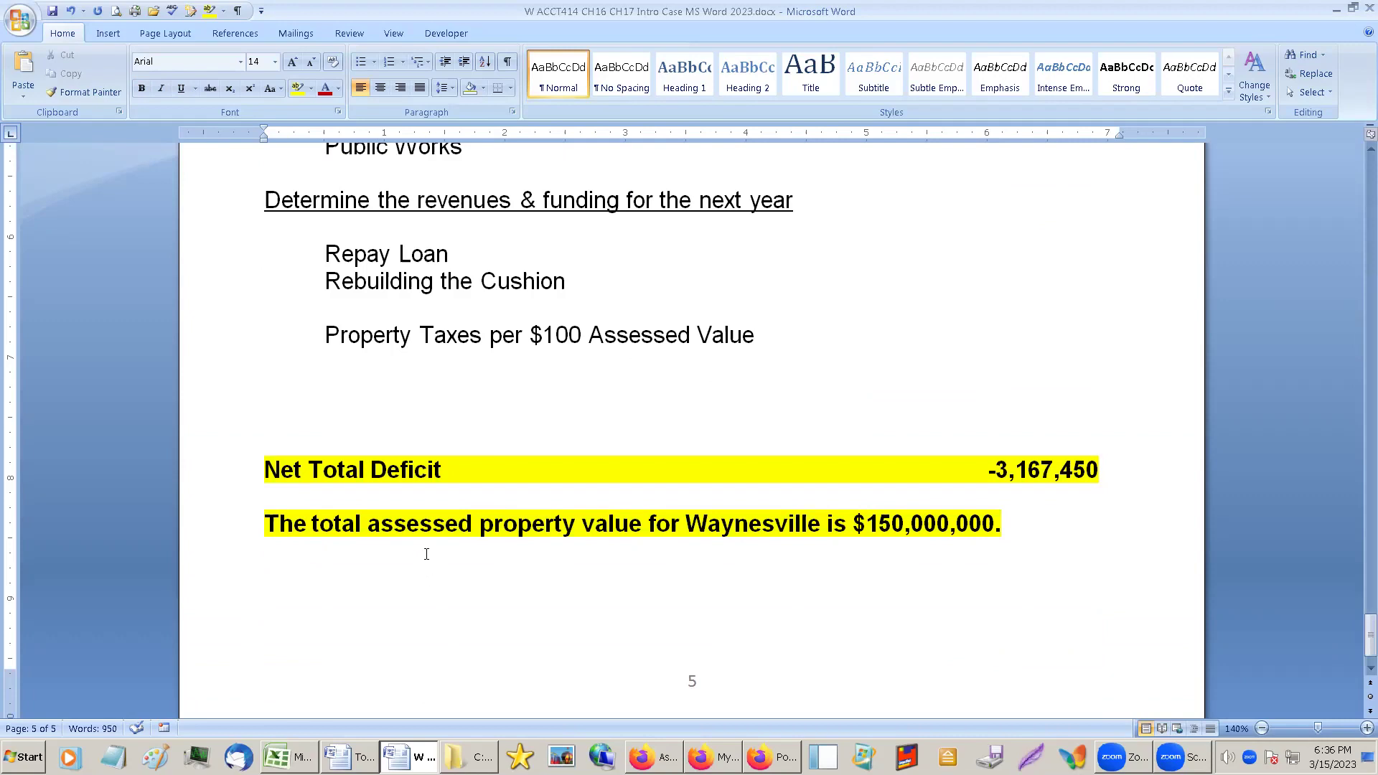
{"action": "type", "text": "3,167,450"}
{"action": "key", "text": "Return"}
{"action": "type", "text": "----------------------"}
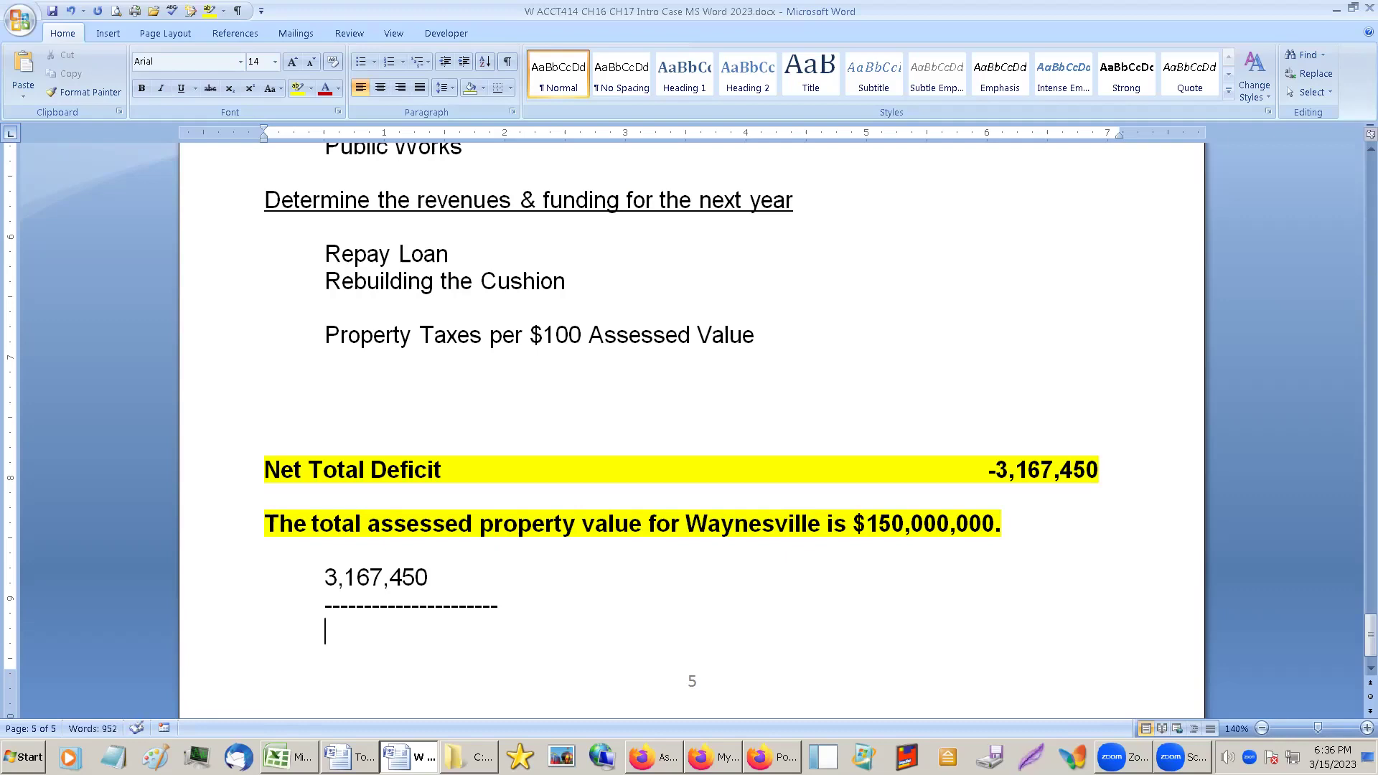
{"action": "key", "text": "Return"}
{"action": "type", "text": "150,000,000"}
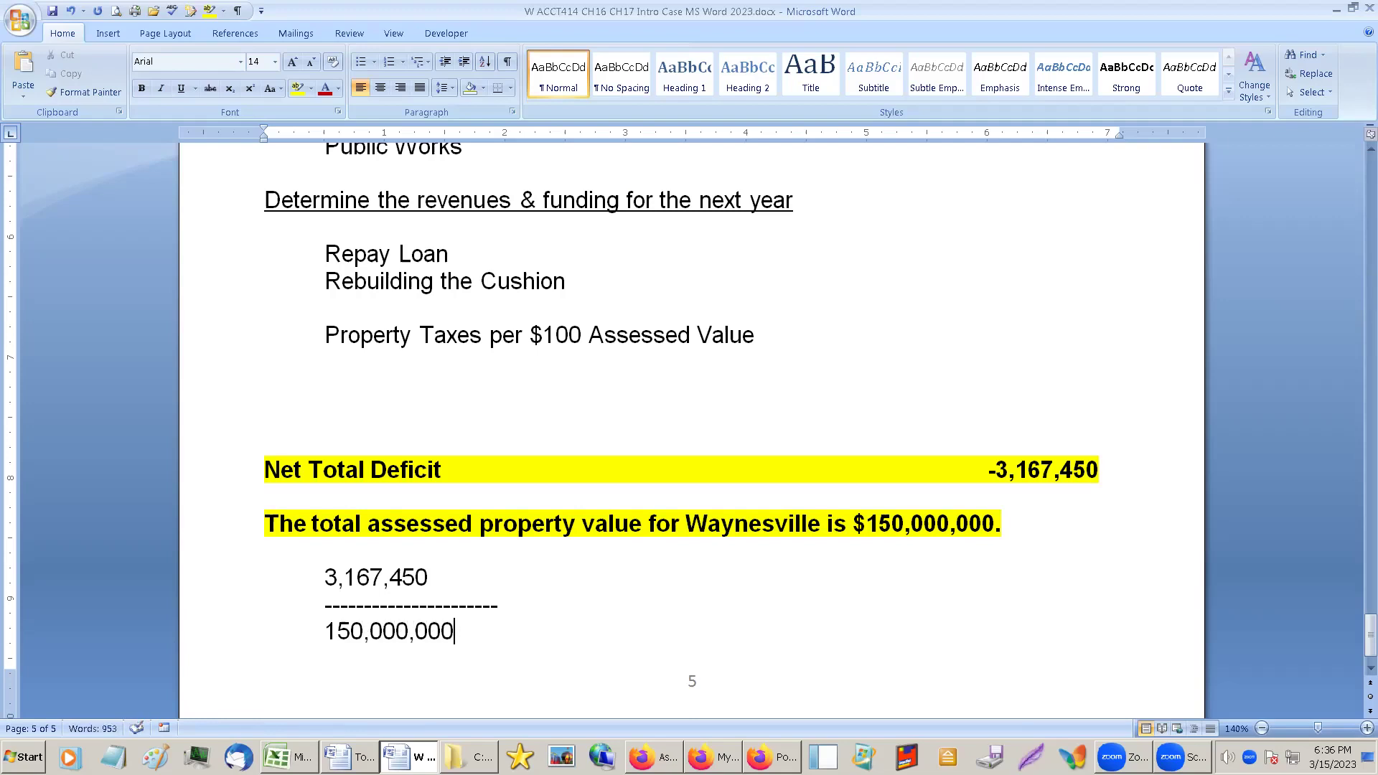
Shorten the fraction's dashed line to fit the numbers and add "= .0211" after it.
{"action": "left_click_drag", "start_coordinate": [498, 604], "coordinate": [467, 604]}
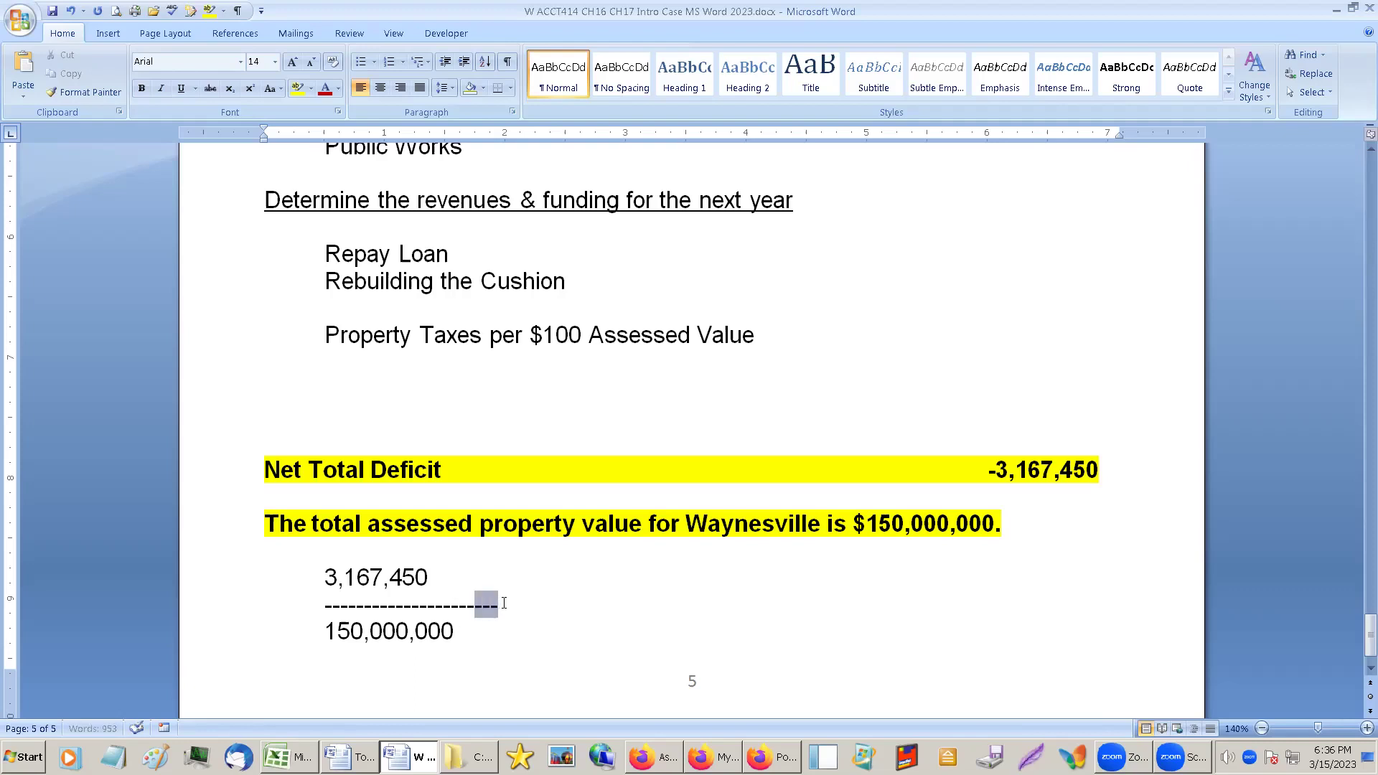
{"action": "key", "text": "Delete"}
{"action": "key", "text": "BackSpace"}
{"action": "key", "text": "BackSpace"}
{"action": "type", "text": "="}
{"action": "key", "text": "Tab"}
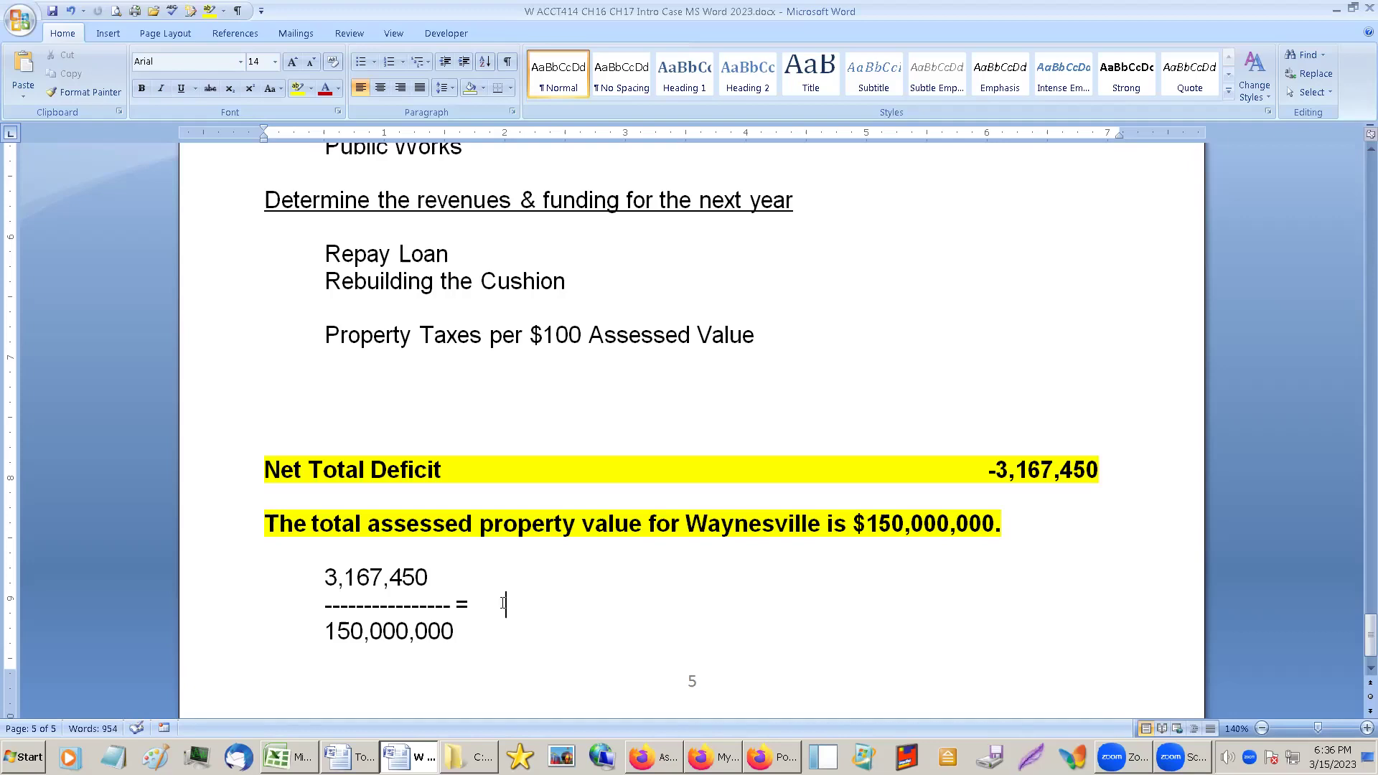
{"action": "type", "text": ".0211"}
Add "OR $2.11 per $100" after .0211 and make "$2.11 per $100" bold.
{"action": "scroll", "coordinate": [569, 563], "scroll_direction": "up", "scroll_amount": 1}
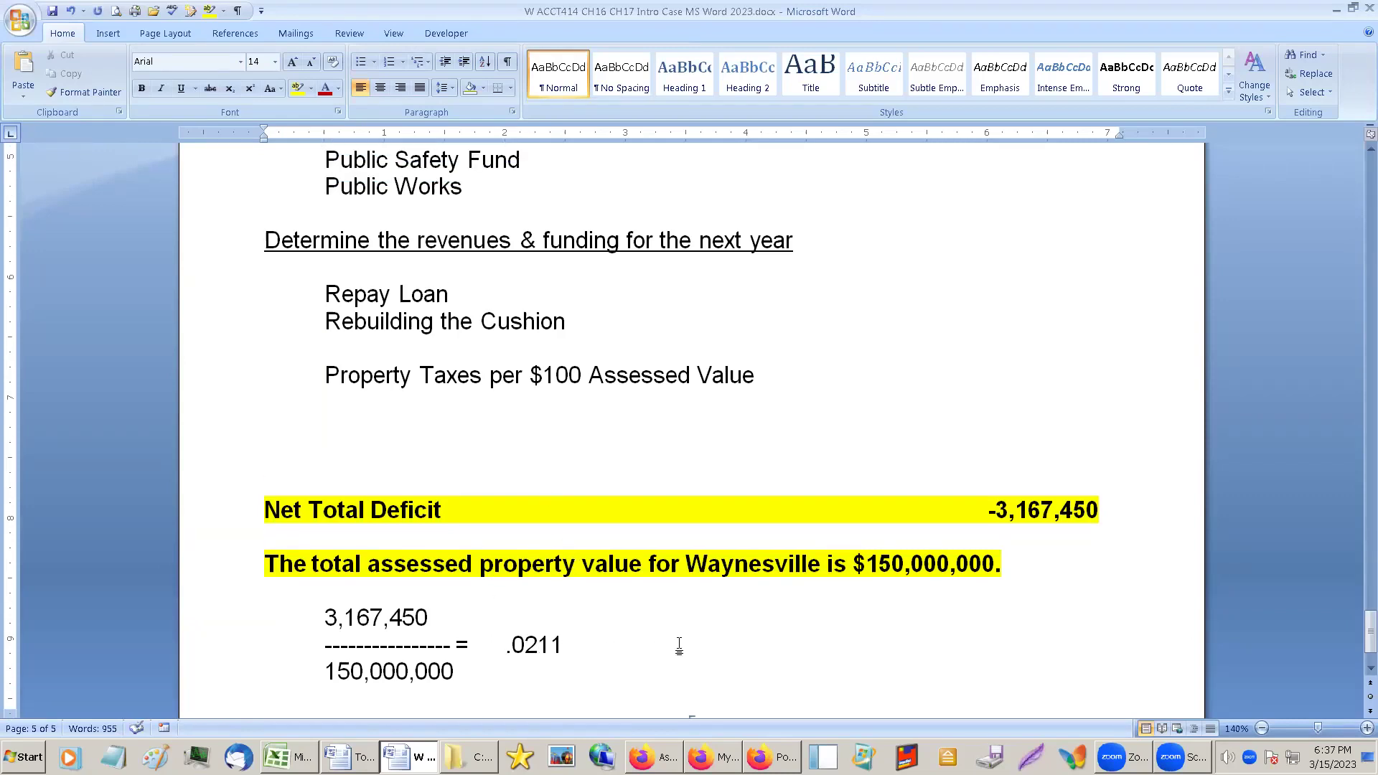
{"action": "key", "text": "Tab"}
{"action": "type", "text": "OR"}
{"action": "key", "text": "Tab"}
{"action": "type", "text": "$211"}
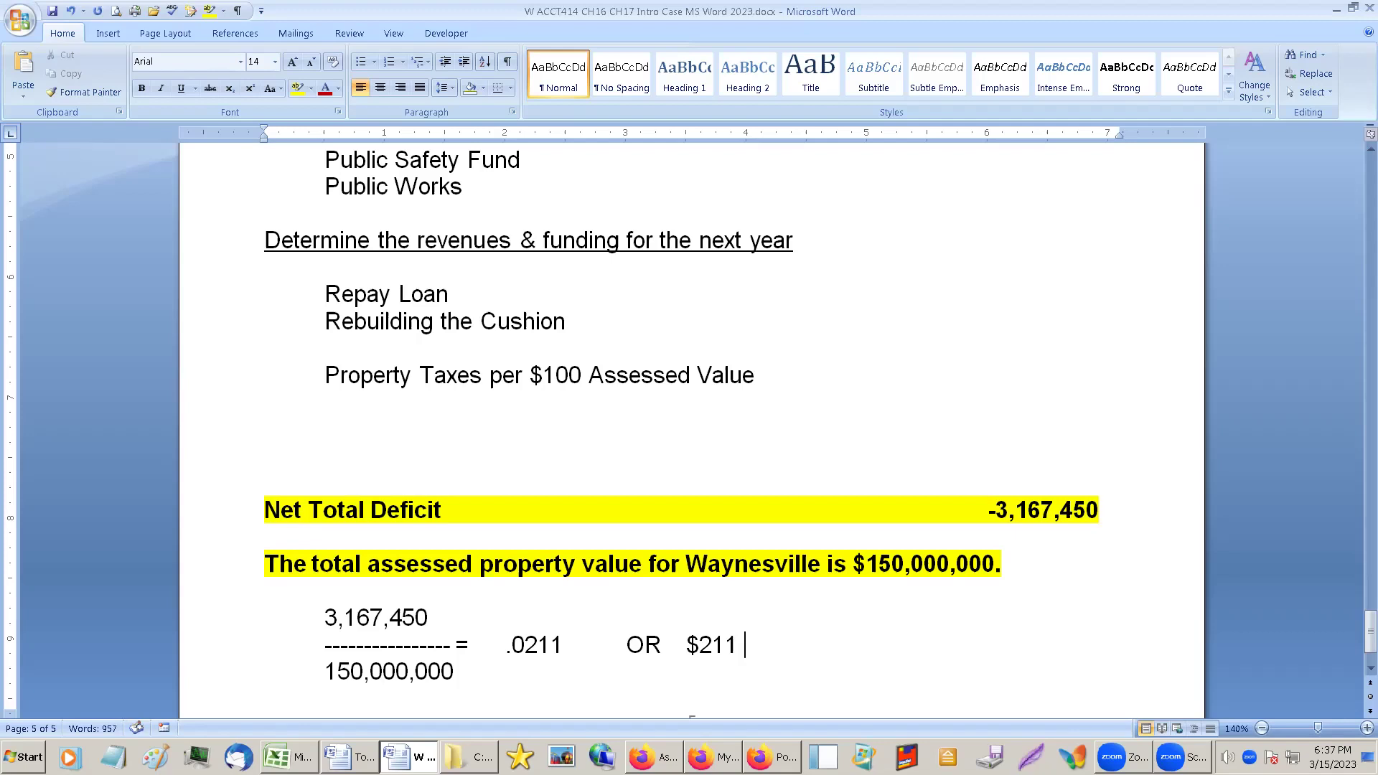
{"action": "left_click", "coordinate": [713, 644]}
{"action": "type", "text": "."}
{"action": "left_click", "coordinate": [751, 644]}
{"action": "type", "text": "per $100"}
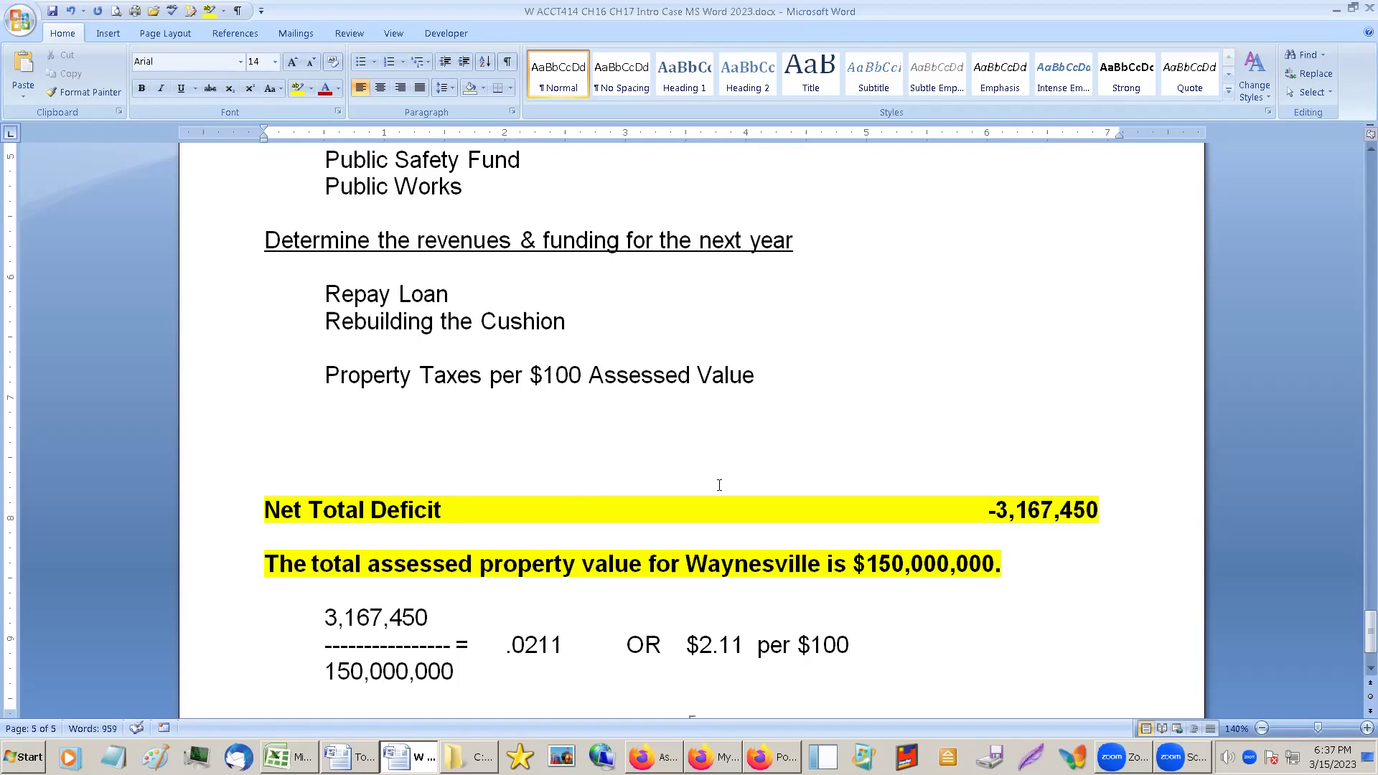
{"action": "left_click_drag", "start_coordinate": [687, 644], "coordinate": [857, 644]}
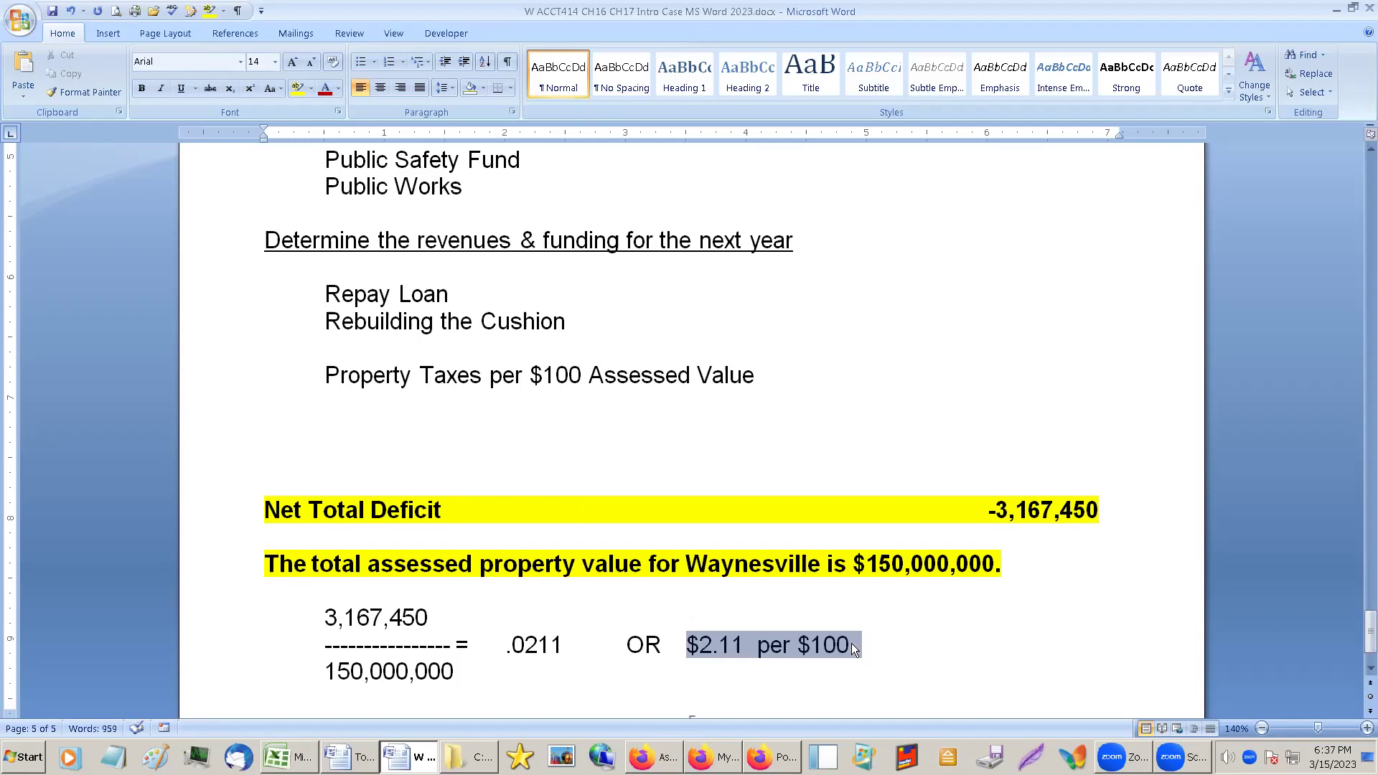
{"action": "left_click", "coordinate": [141, 88]}
Highlight $2.30 and $1.90 in yellow in the Property Tax Base paragraph on page 1.
{"action": "left_click_drag", "start_coordinate": [1369, 632], "coordinate": [1366, 241]}
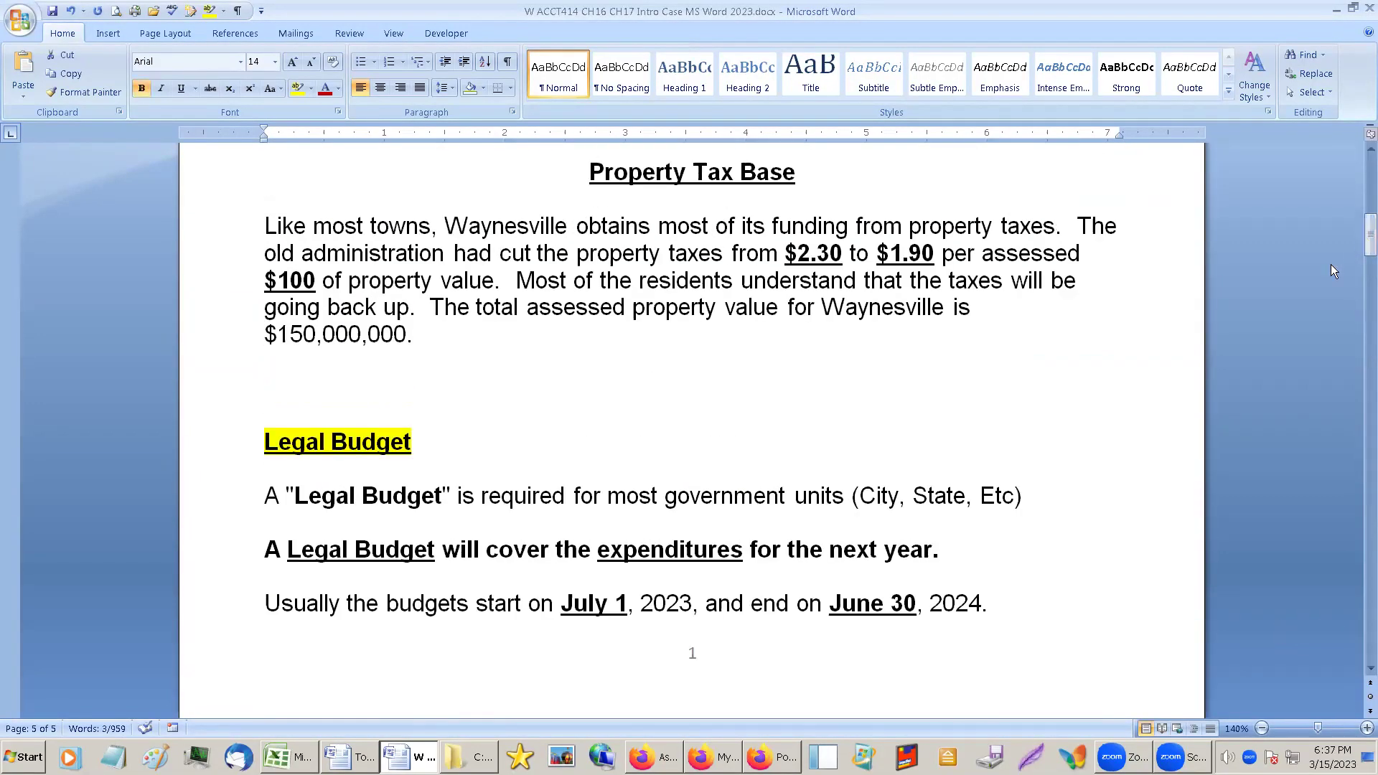
{"action": "left_click_drag", "start_coordinate": [784, 253], "coordinate": [849, 253]}
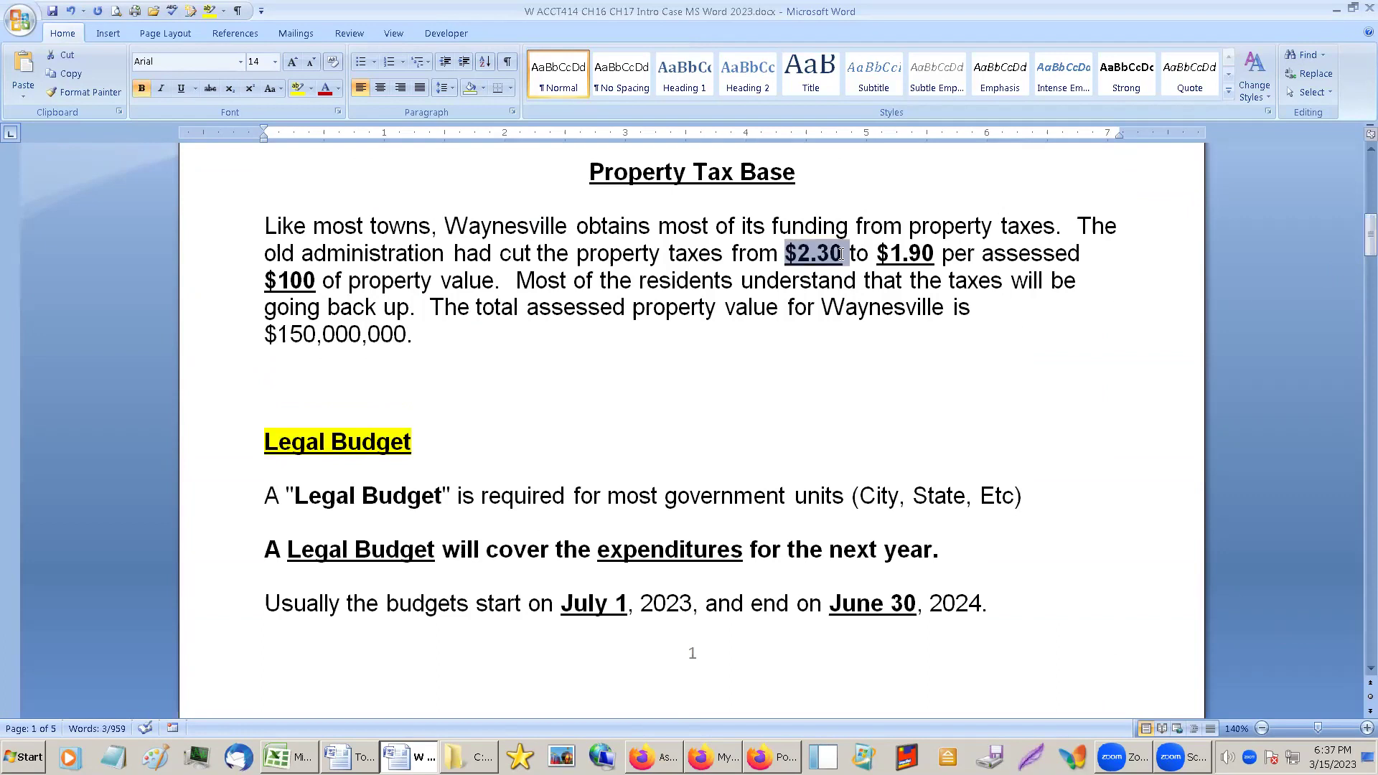
{"action": "left_click", "coordinate": [296, 87]}
{"action": "left_click", "coordinate": [984, 265]}
{"action": "left_click_drag", "start_coordinate": [878, 253], "coordinate": [940, 253]}
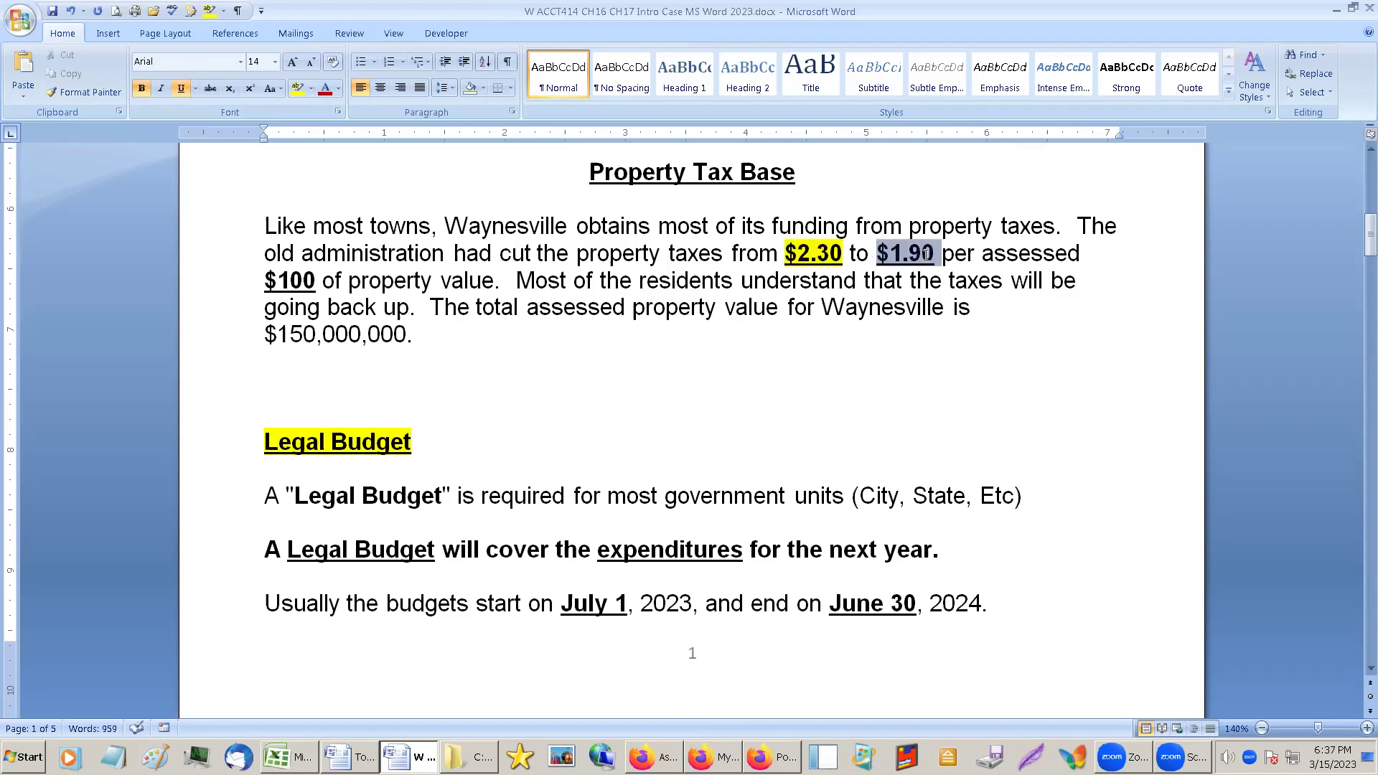
{"action": "left_click", "coordinate": [307, 90]}
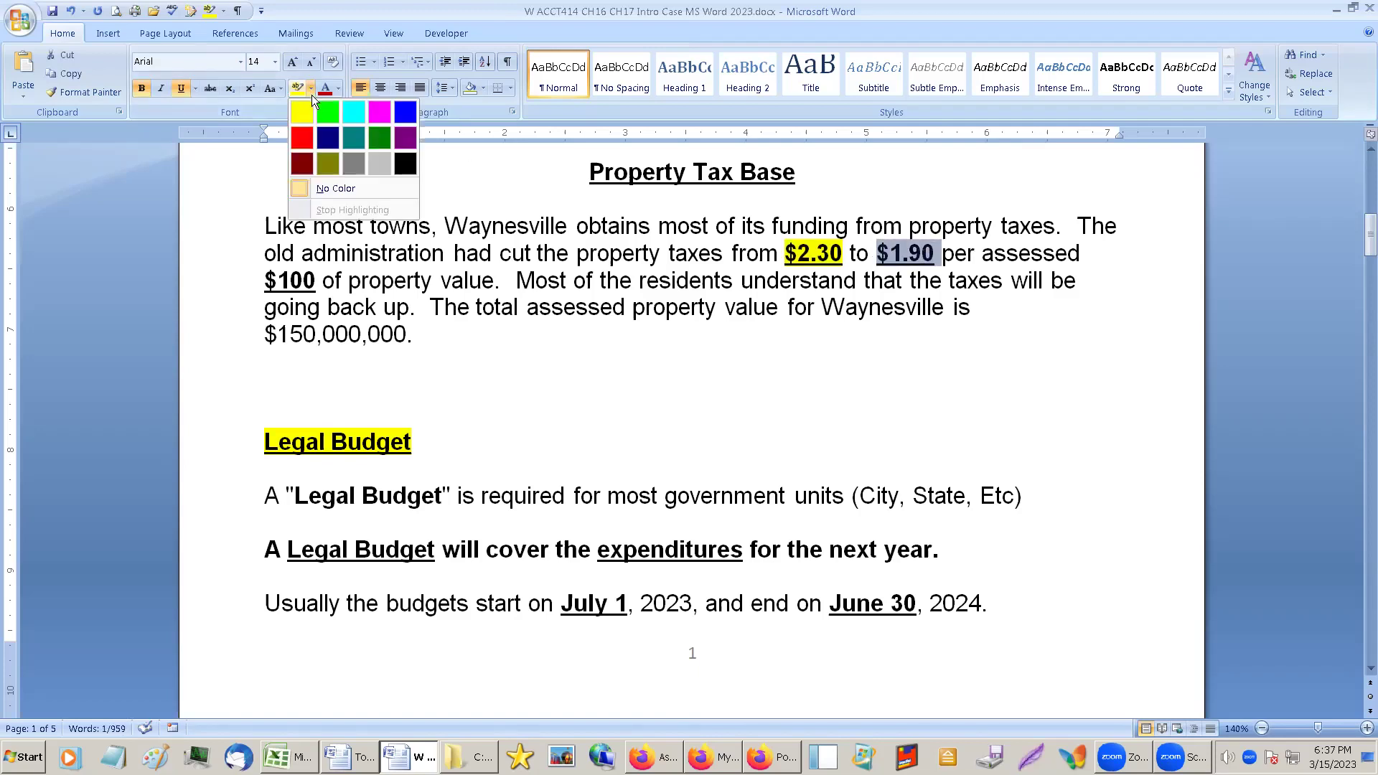
{"action": "left_click", "coordinate": [306, 110]}
{"action": "left_click", "coordinate": [798, 383]}
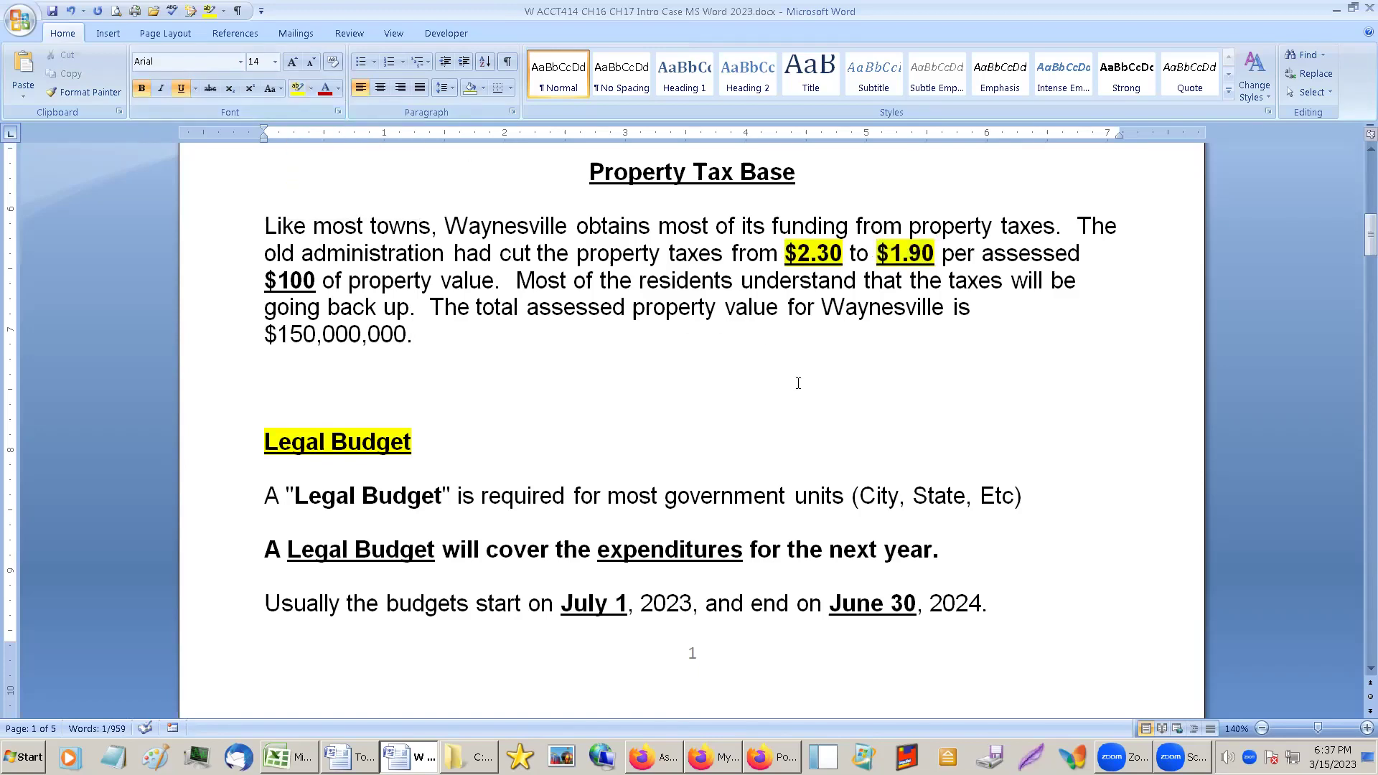
{"action": "scroll", "coordinate": [792, 435], "scroll_direction": "up", "scroll_amount": 3}
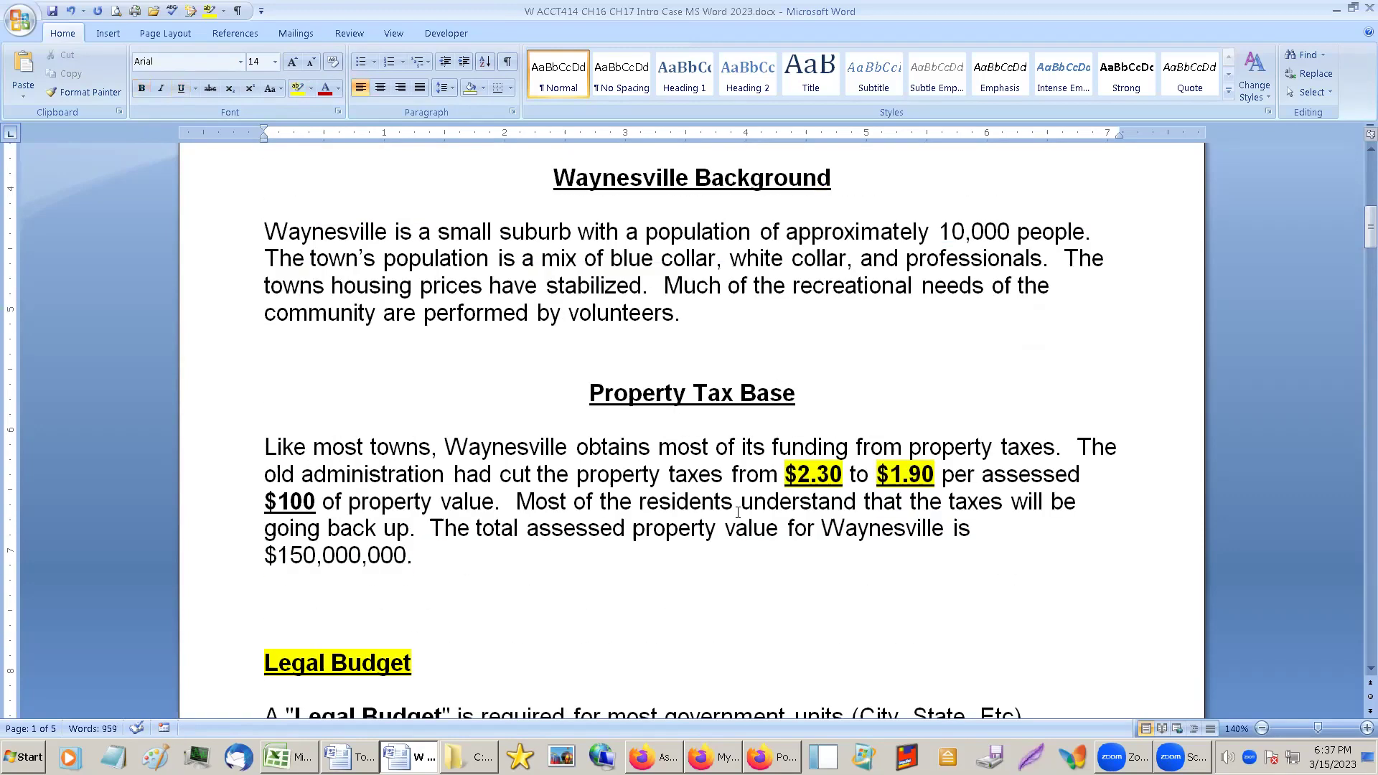
{"action": "scroll", "coordinate": [738, 514], "scroll_direction": "down", "scroll_amount": 4}
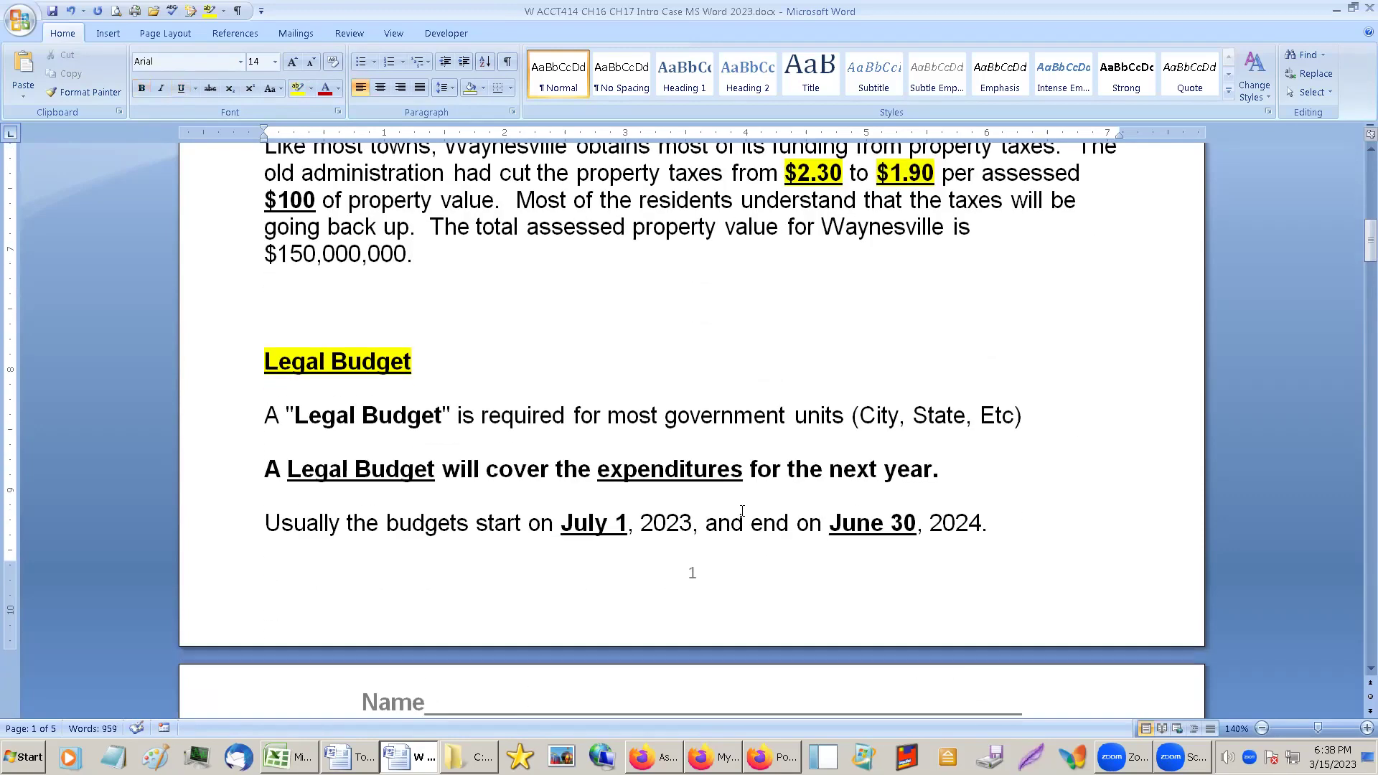
{"action": "scroll", "coordinate": [741, 510], "scroll_direction": "up", "scroll_amount": 8}
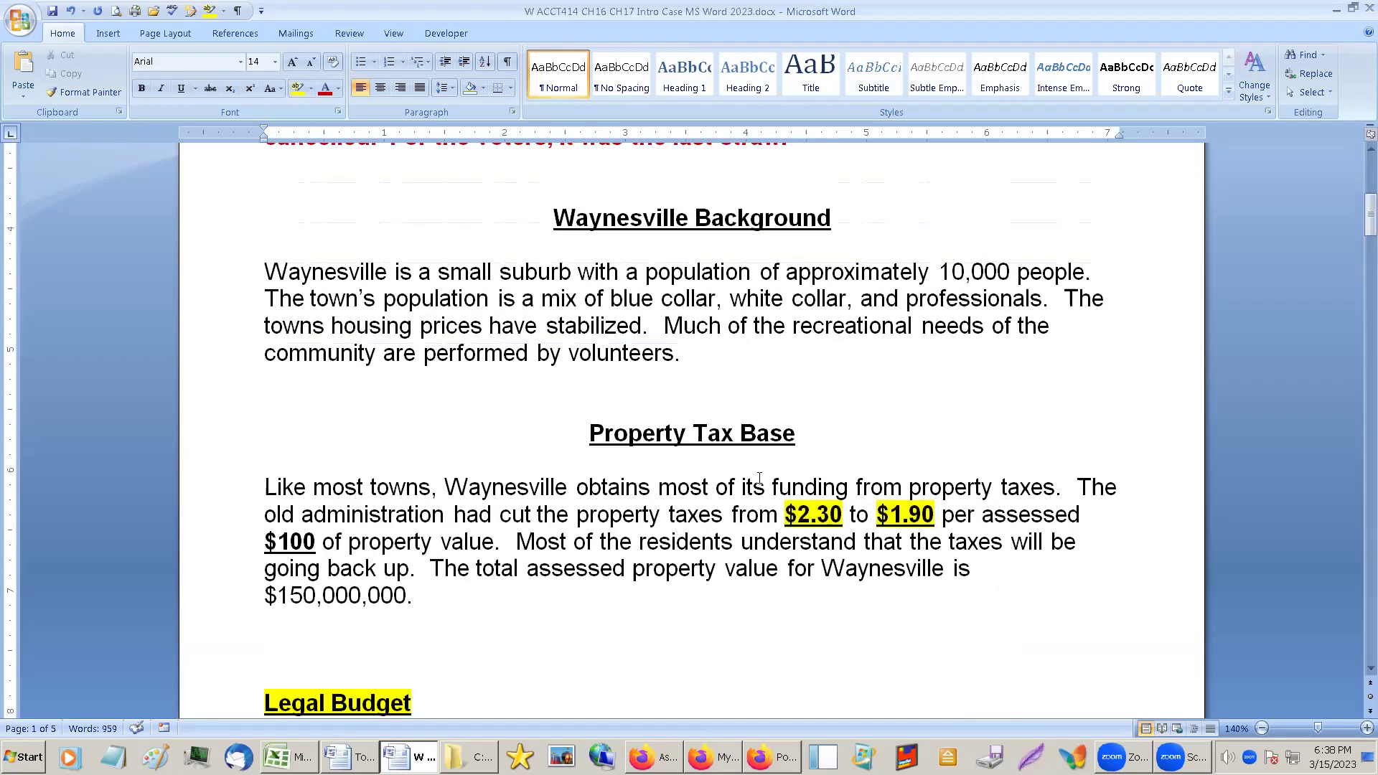
Highlight .0211 on page 5 in bright green and make it bold.
{"action": "scroll", "coordinate": [763, 471], "scroll_direction": "down", "scroll_amount": 2}
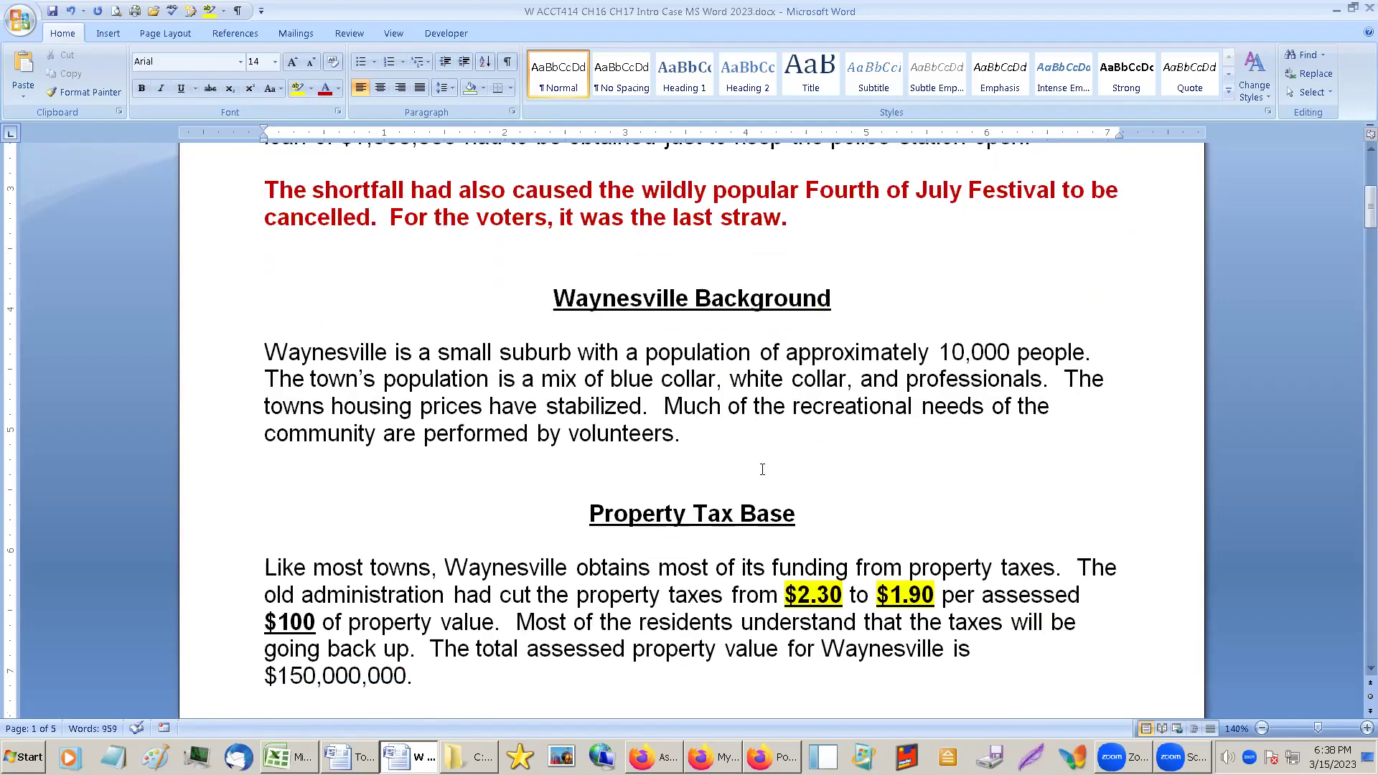
{"action": "scroll", "coordinate": [920, 332], "scroll_direction": "down", "scroll_amount": 3}
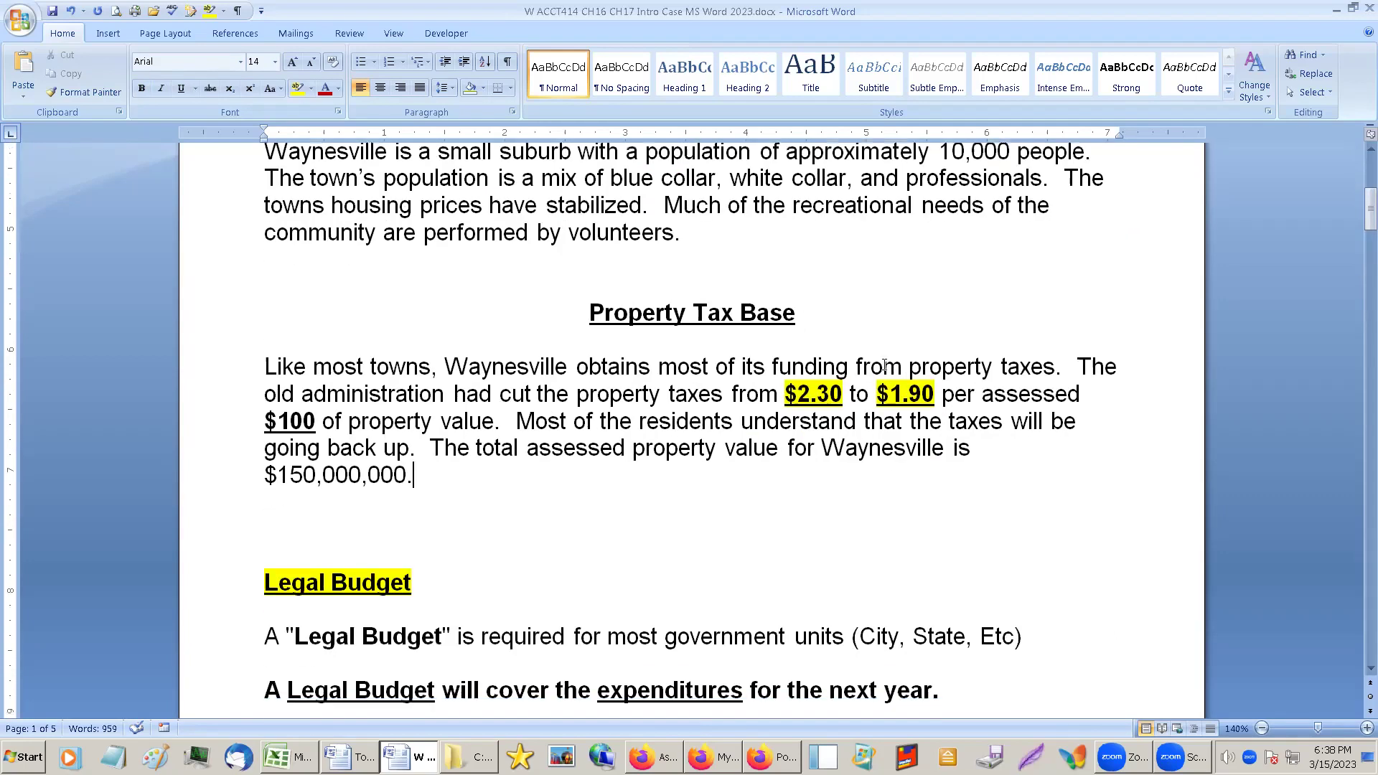
{"action": "scroll", "coordinate": [822, 370], "scroll_direction": "down", "scroll_amount": 2}
{"action": "scroll", "coordinate": [813, 399], "scroll_direction": "down", "scroll_amount": 10}
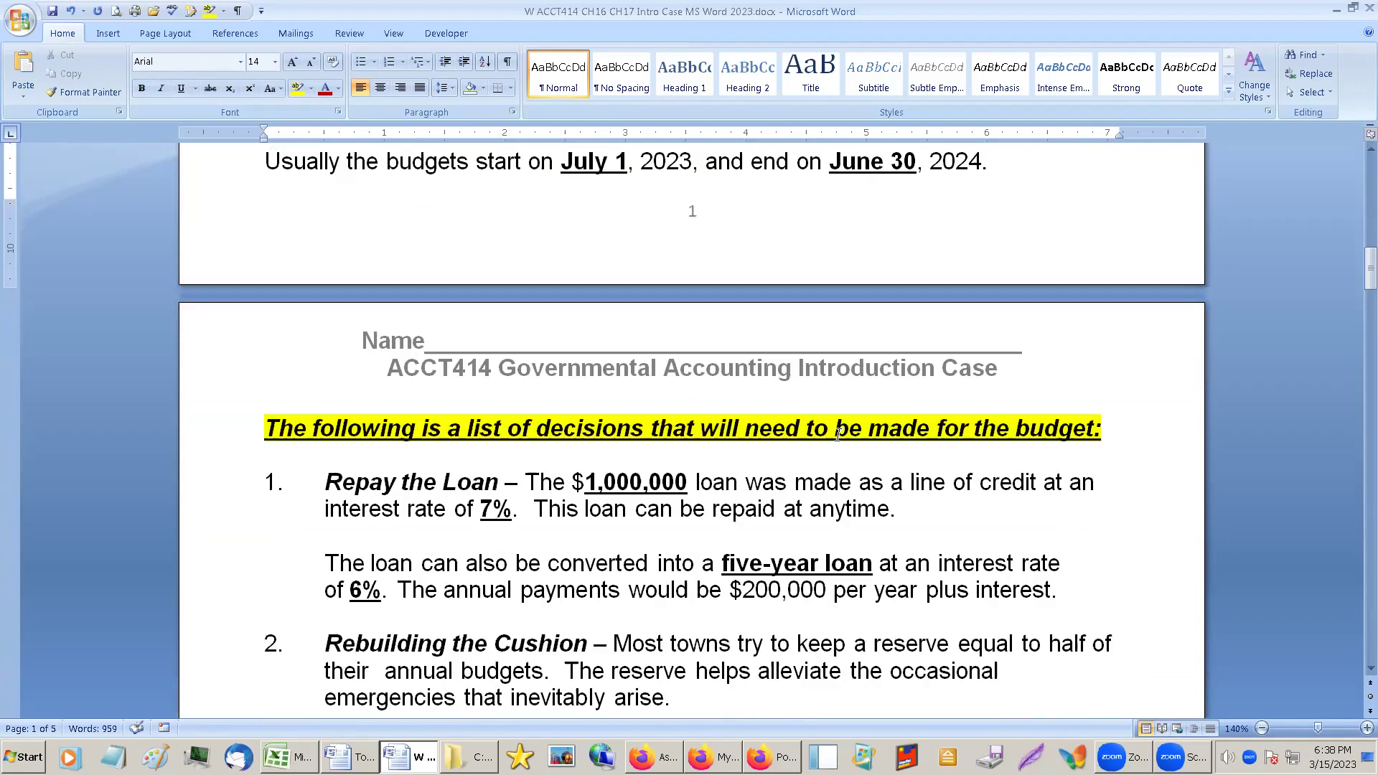
{"action": "left_click_drag", "start_coordinate": [1365, 300], "coordinate": [1363, 651]}
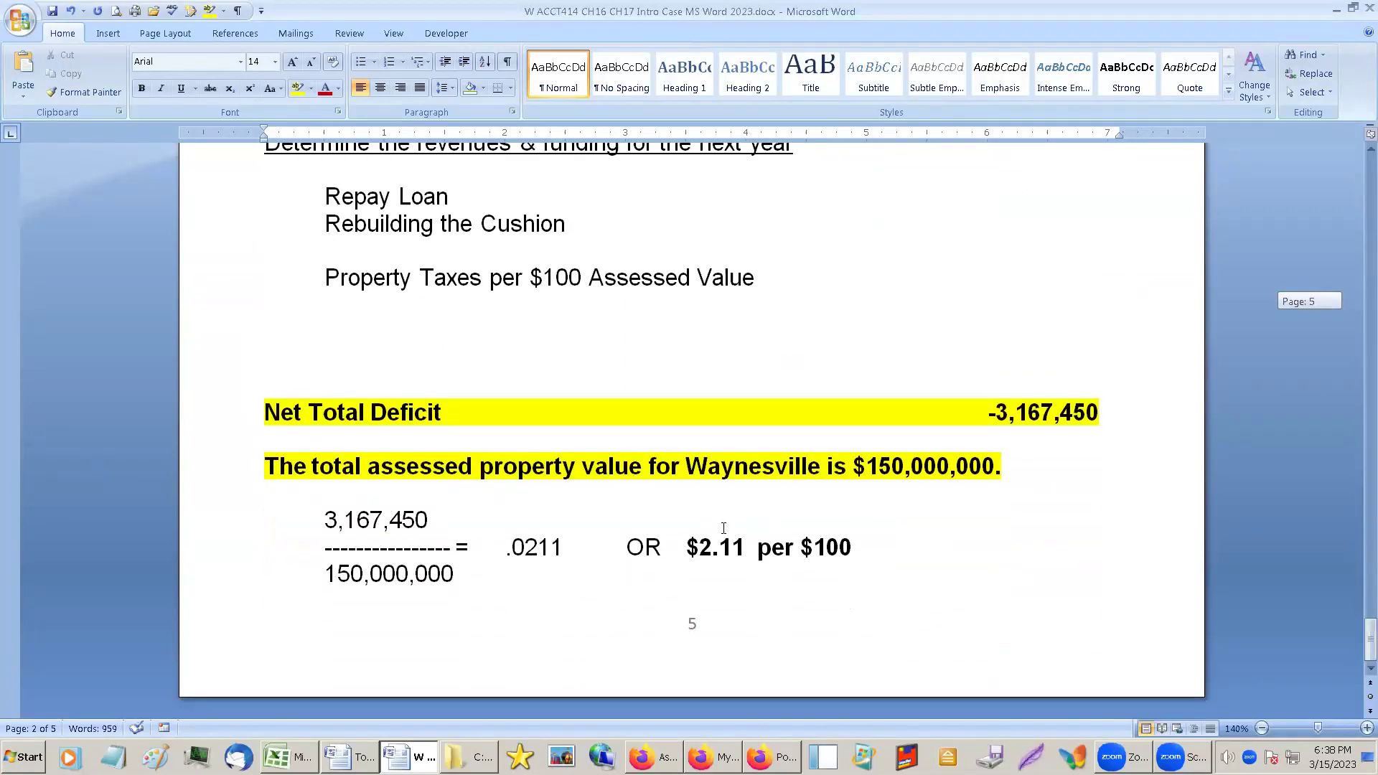
{"action": "left_click_drag", "start_coordinate": [685, 547], "coordinate": [854, 551]}
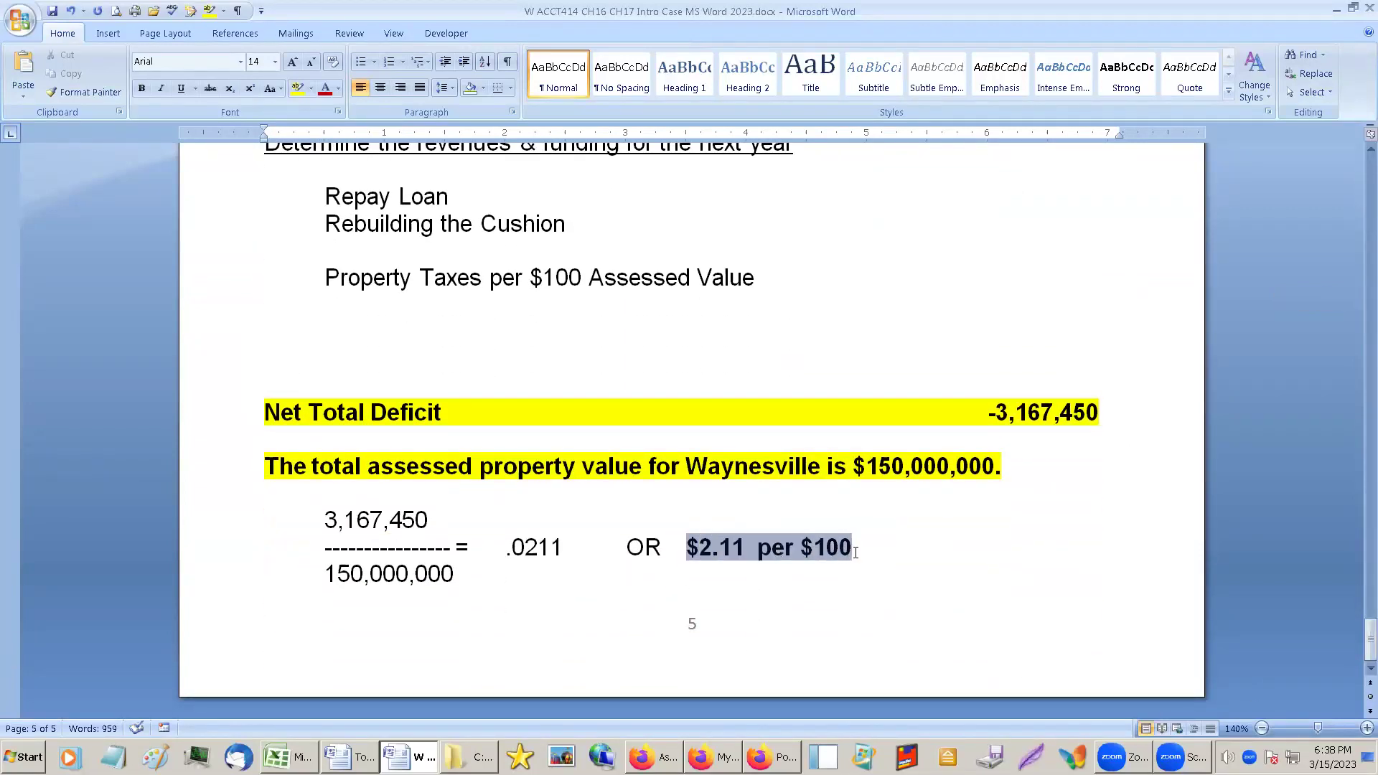
{"action": "double_click", "coordinate": [543, 549]}
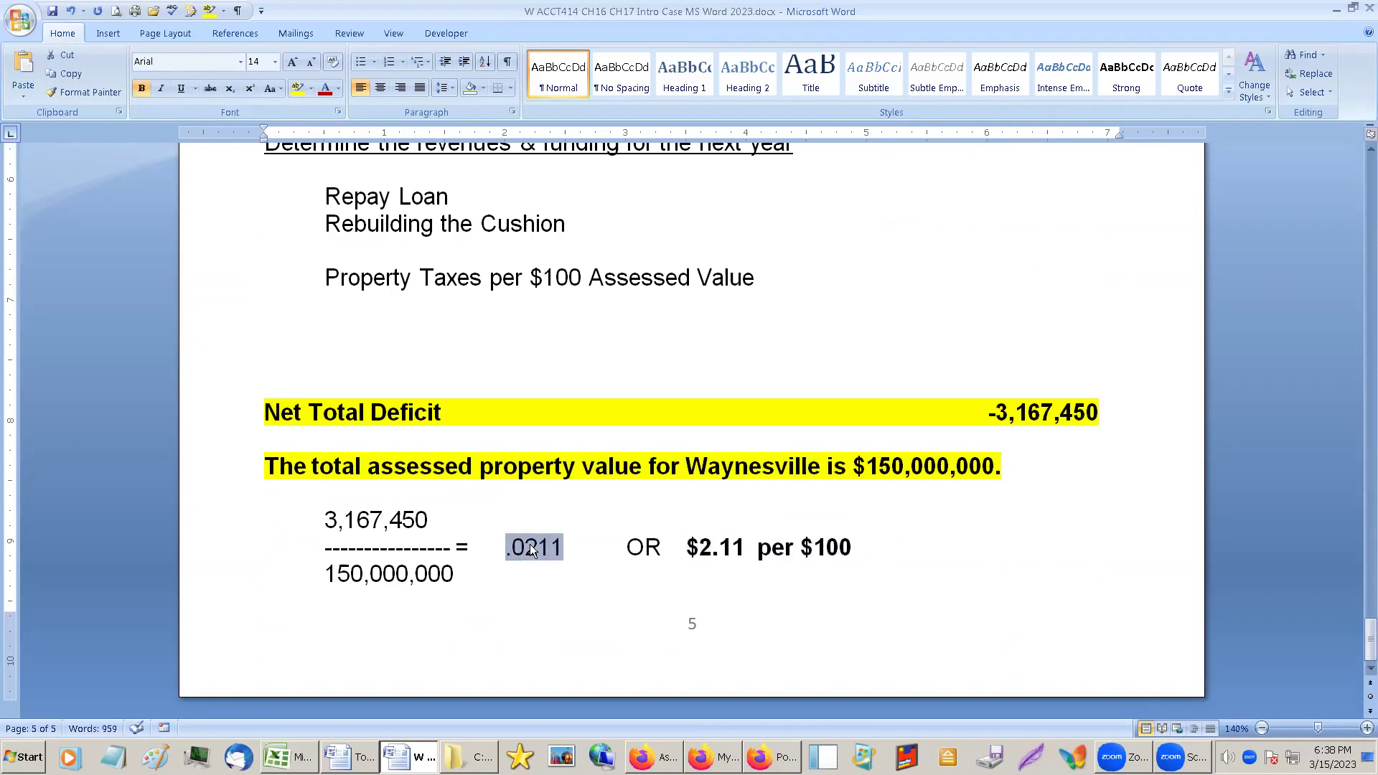
{"action": "left_click", "coordinate": [311, 88]}
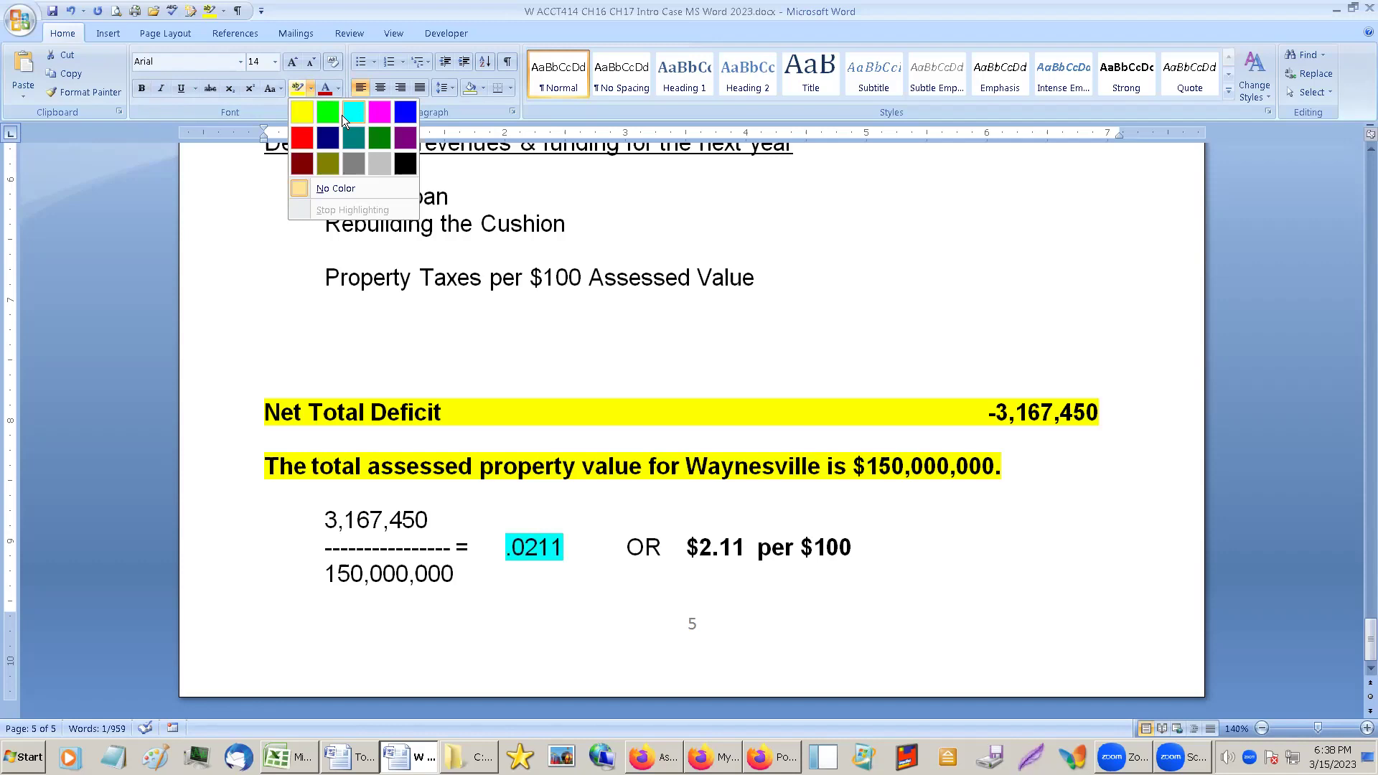
{"action": "left_click", "coordinate": [330, 115]}
{"action": "left_click_drag", "start_coordinate": [569, 551], "coordinate": [504, 548]}
{"action": "left_click", "coordinate": [141, 87]}
Highlight "$2.11 per $100" on the same line in bright green.
{"action": "left_click_drag", "start_coordinate": [689, 547], "coordinate": [864, 545]}
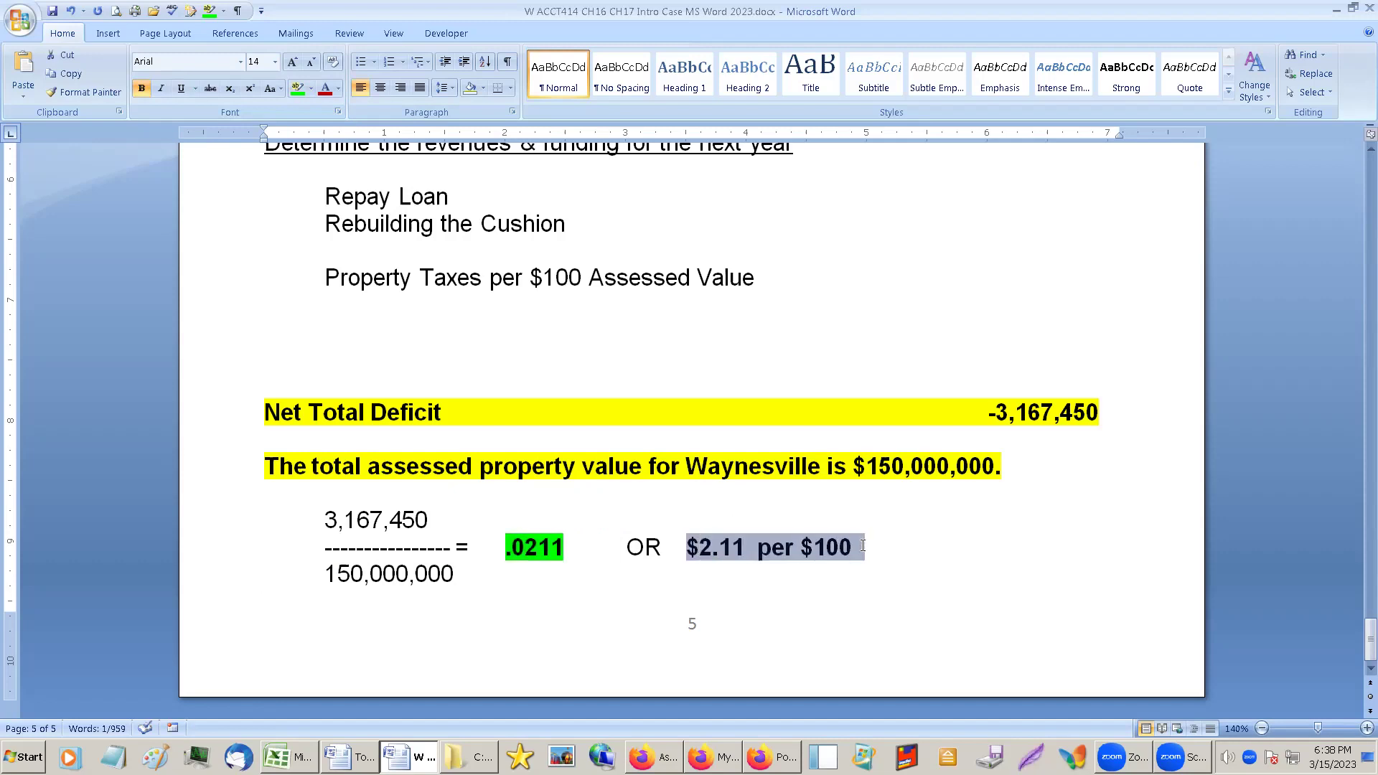
{"action": "left_click", "coordinate": [301, 87]}
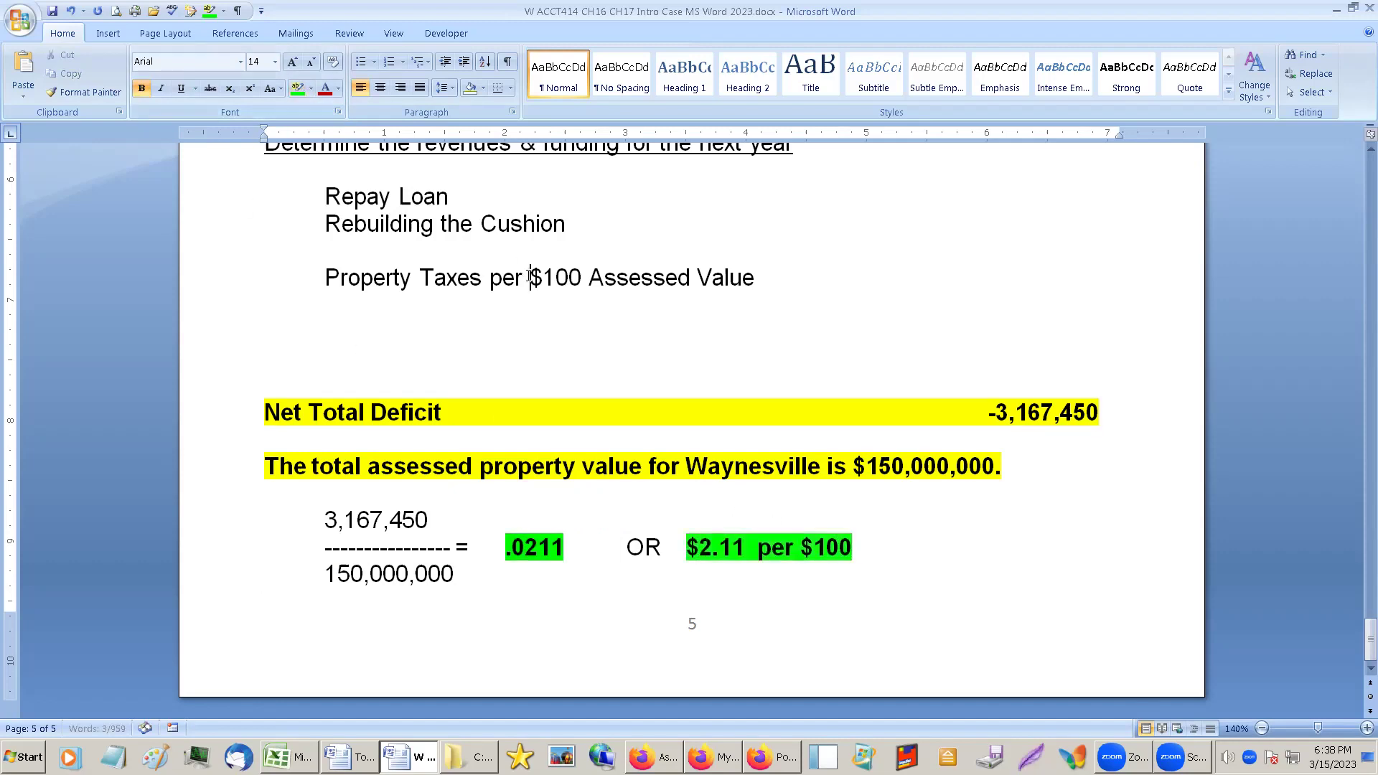
{"action": "left_click", "coordinate": [608, 554]}
Color the Other Information heading and special assessment note in the Public Works table on page 4 red.
{"action": "scroll", "coordinate": [609, 554], "scroll_direction": "up", "scroll_amount": 3}
{"action": "scroll", "coordinate": [608, 554], "scroll_direction": "up", "scroll_amount": 20}
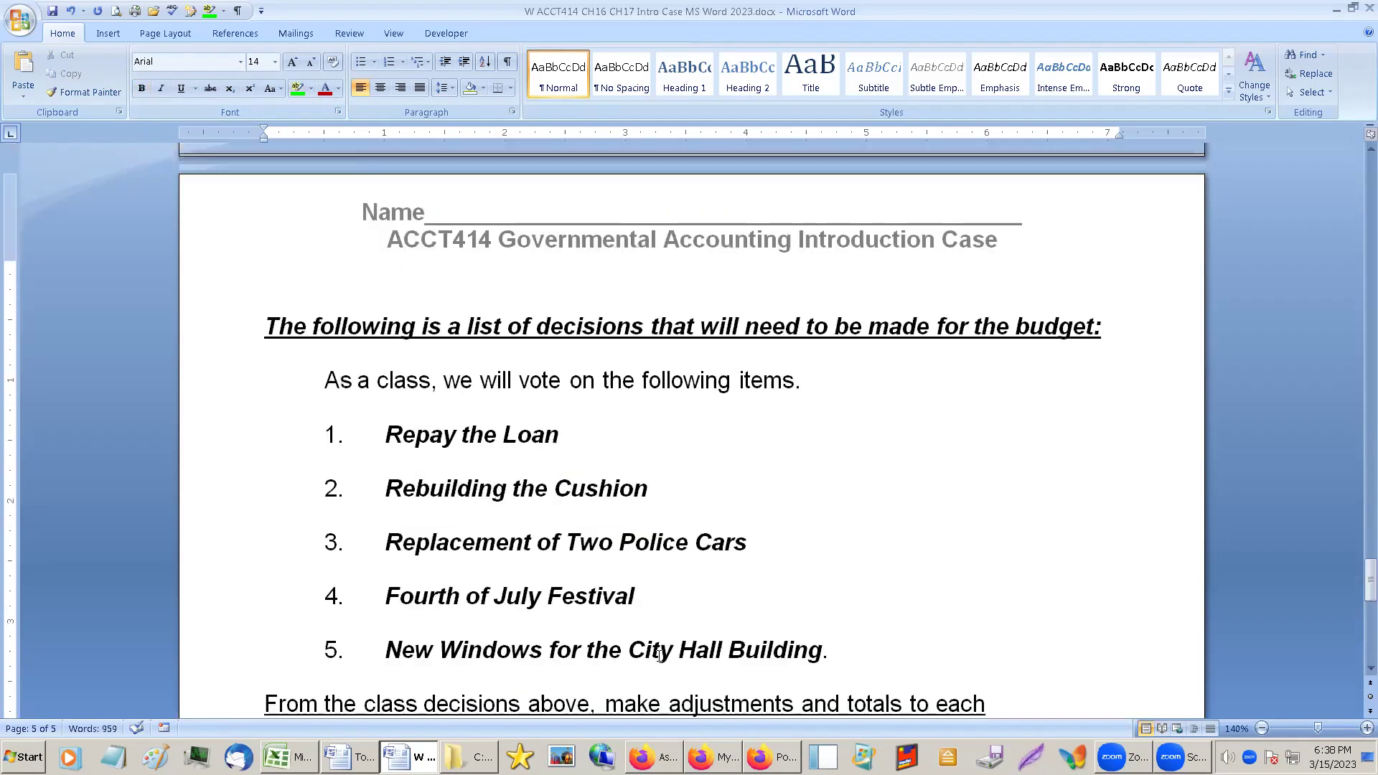
{"action": "scroll", "coordinate": [660, 650], "scroll_direction": "up", "scroll_amount": 10}
{"action": "scroll", "coordinate": [644, 683], "scroll_direction": "down", "scroll_amount": 2}
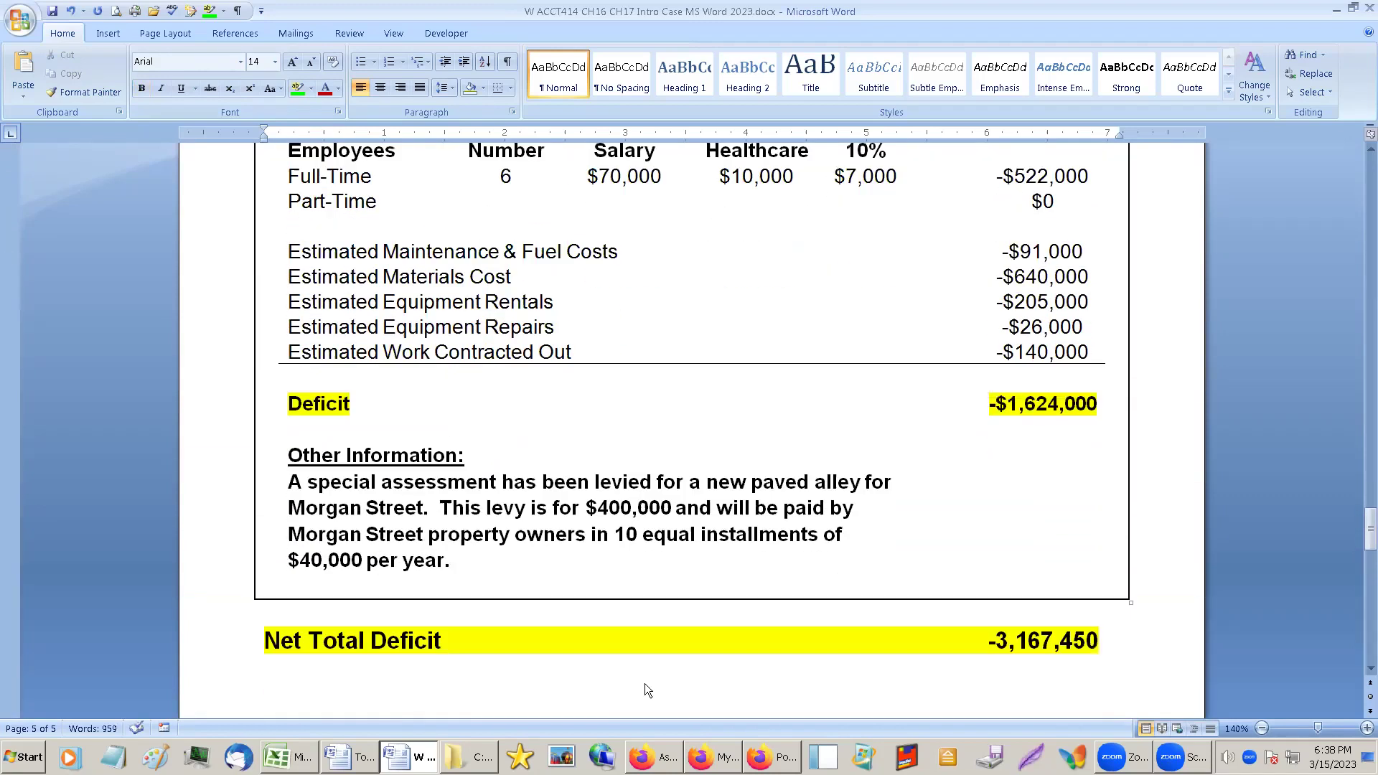
{"action": "left_click_drag", "start_coordinate": [283, 435], "coordinate": [475, 542]}
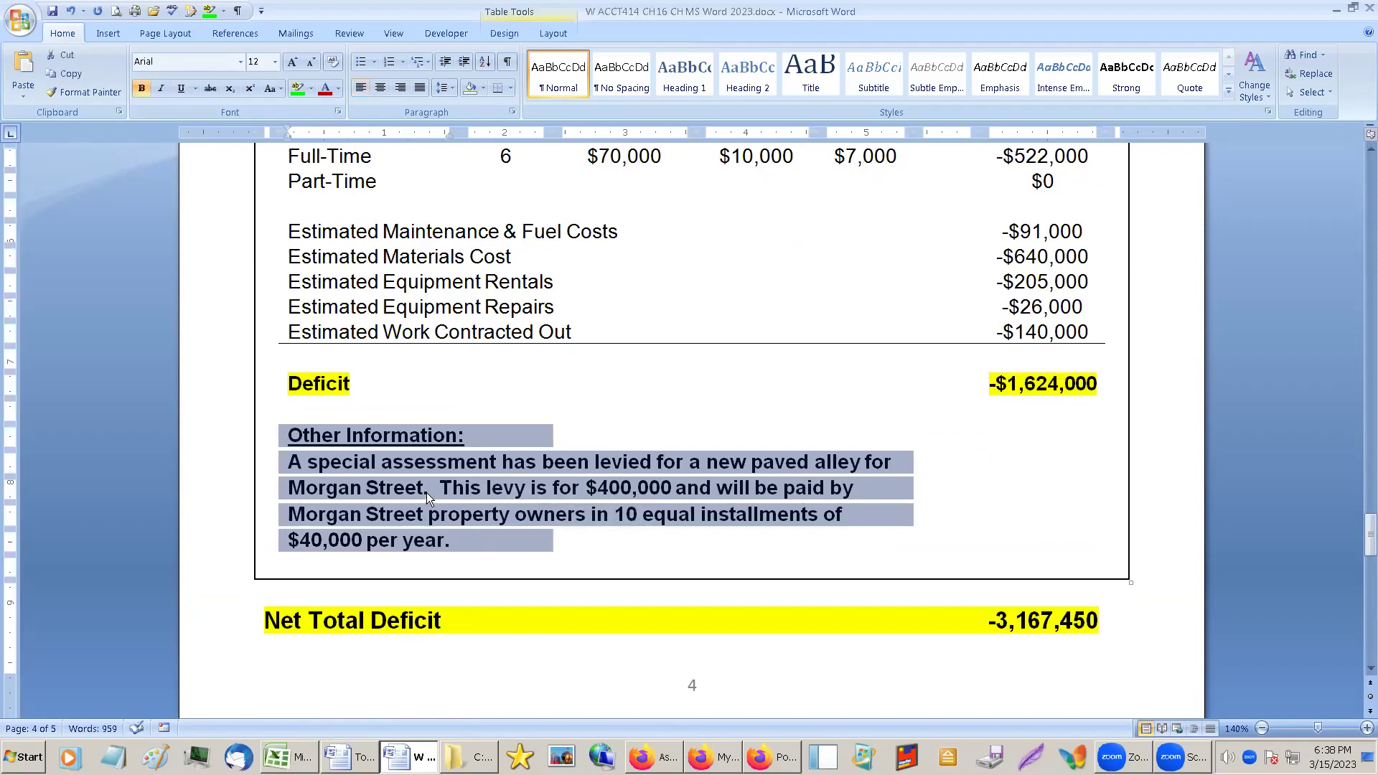
{"action": "left_click", "coordinate": [323, 90]}
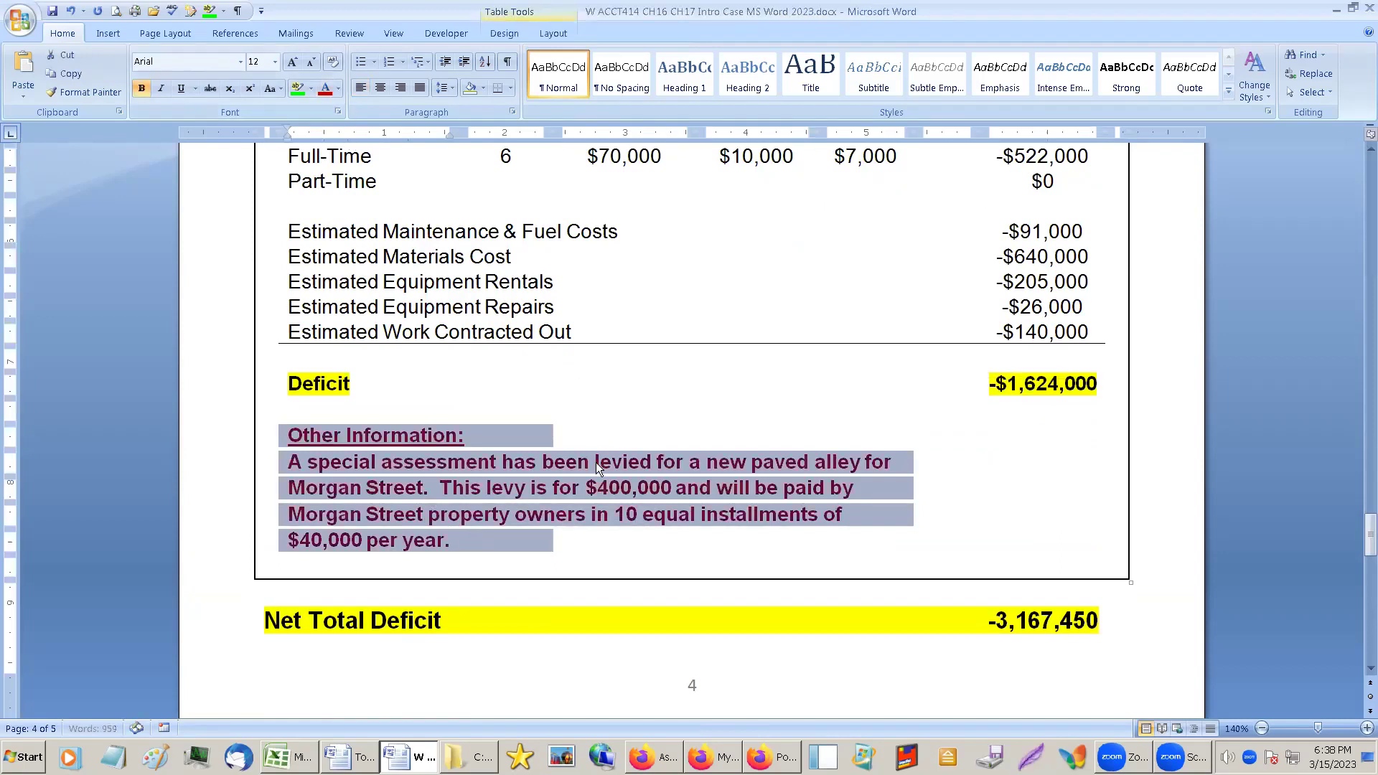
{"action": "left_click", "coordinate": [596, 461]}
Underline "special assessment" and "paved alley" in the red Other Information note.
{"action": "scroll", "coordinate": [593, 480], "scroll_direction": "down", "scroll_amount": 1}
{"action": "scroll", "coordinate": [592, 480], "scroll_direction": "down", "scroll_amount": 5}
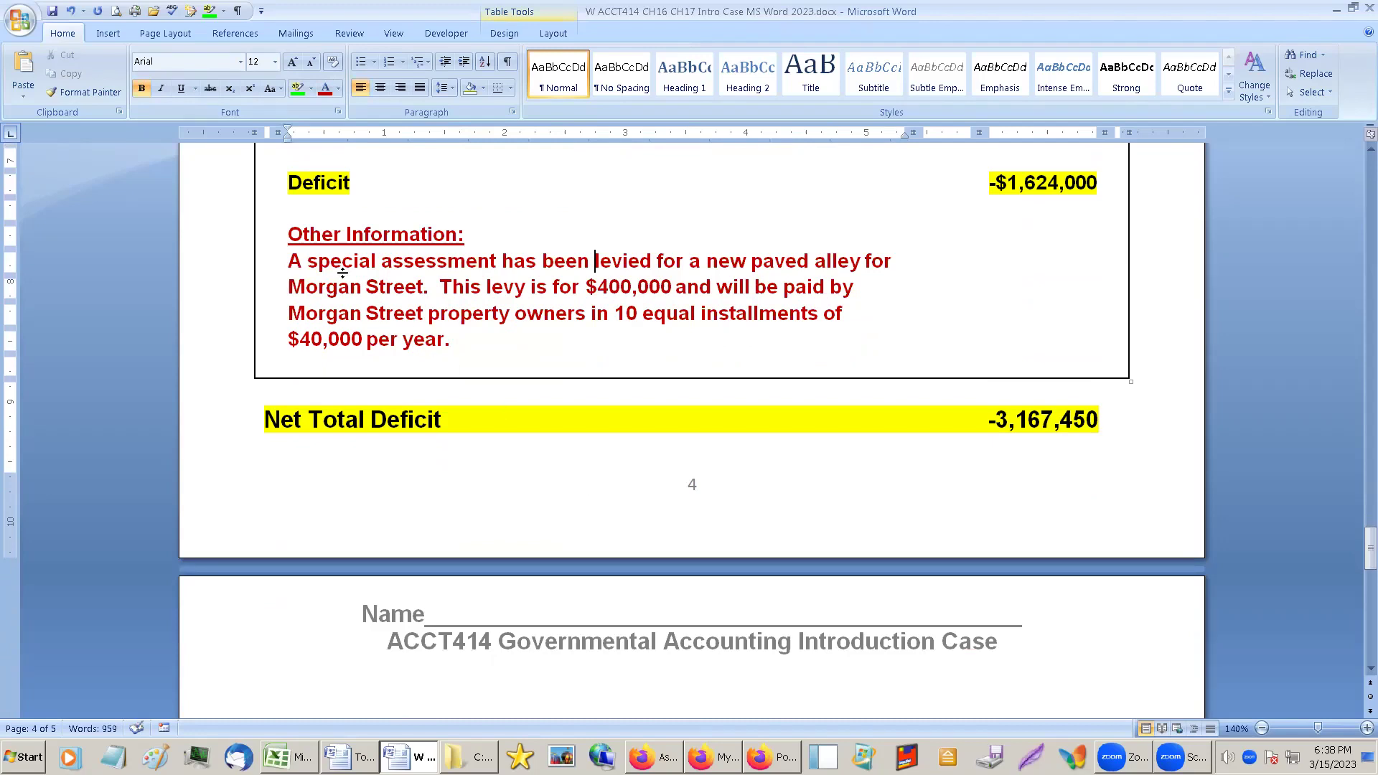
{"action": "left_click_drag", "start_coordinate": [308, 262], "coordinate": [443, 264]}
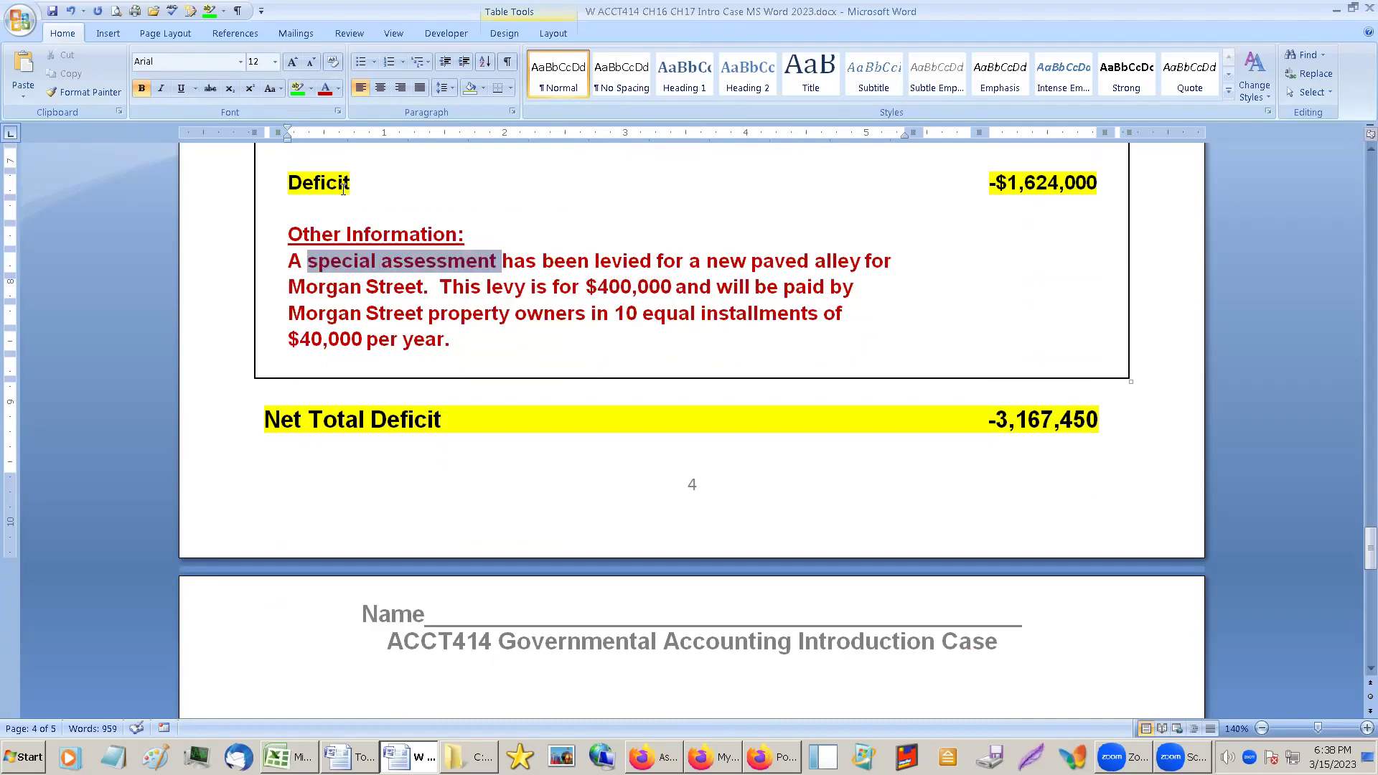
{"action": "left_click", "coordinate": [184, 87]}
{"action": "left_click", "coordinate": [578, 287]}
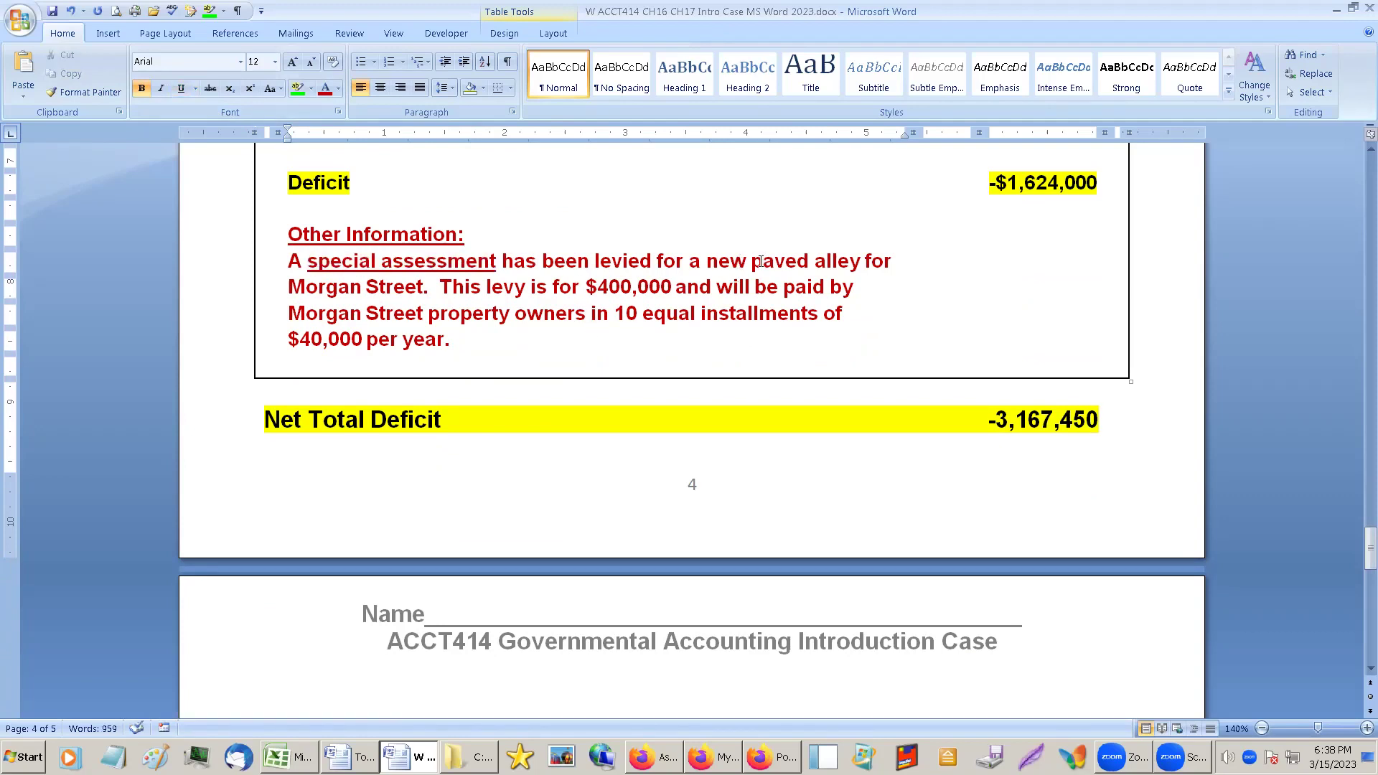
{"action": "left_click_drag", "start_coordinate": [752, 262], "coordinate": [865, 263]}
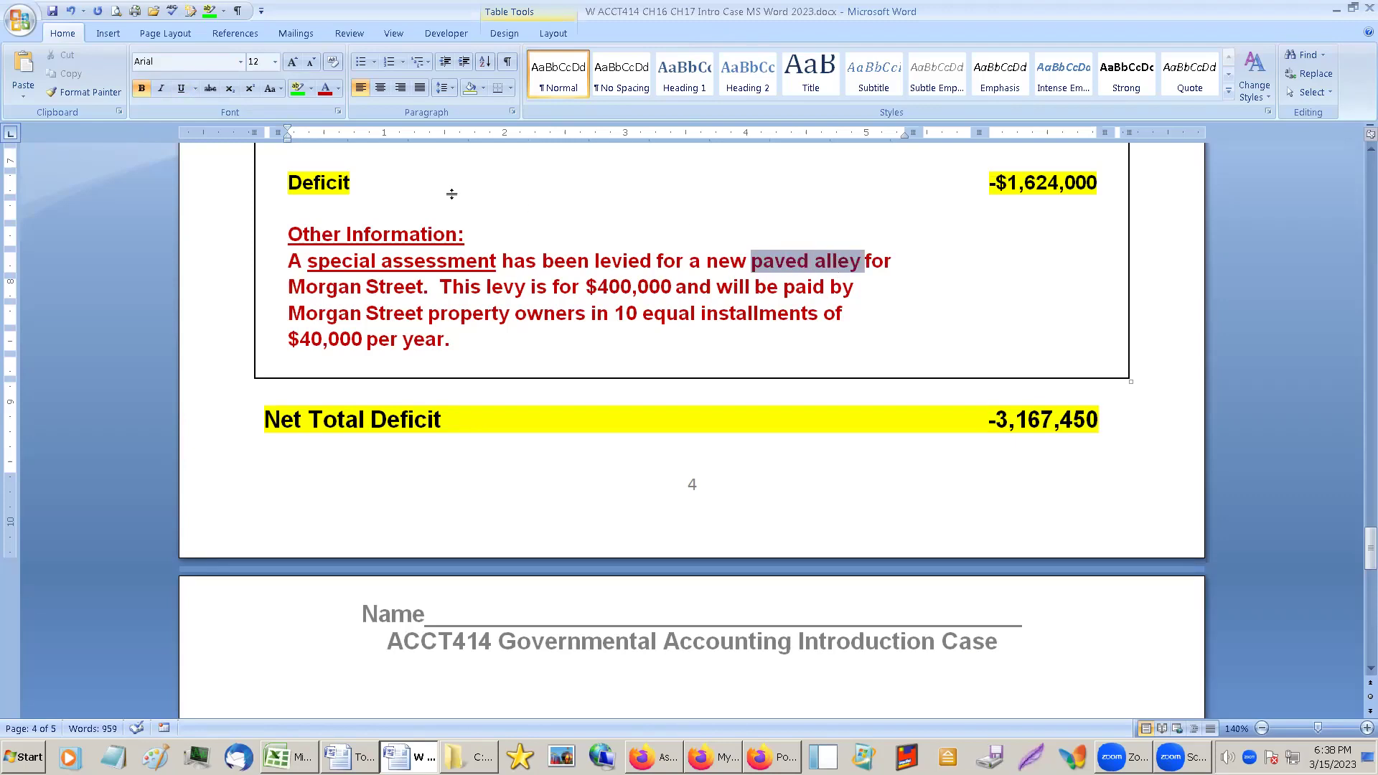
{"action": "left_click", "coordinate": [181, 87]}
{"action": "left_click", "coordinate": [394, 287]}
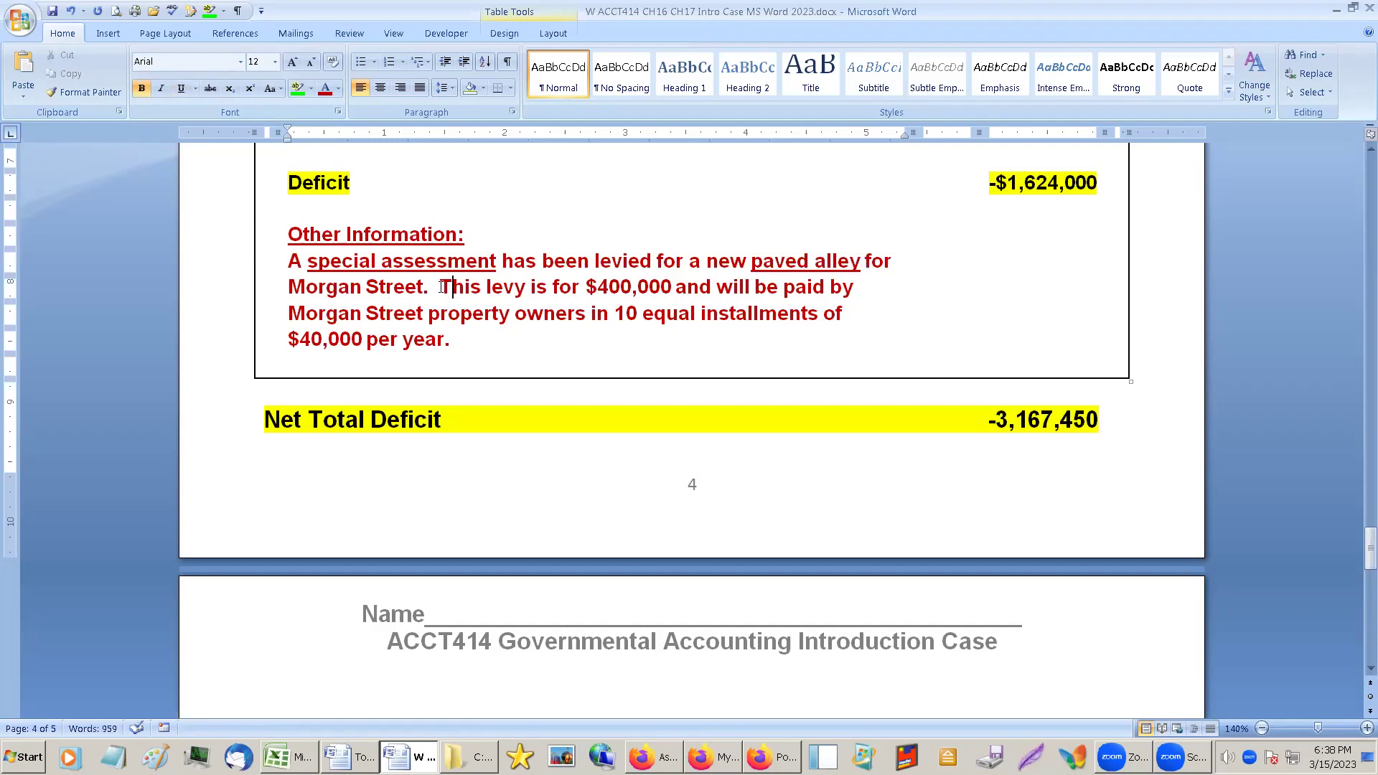
Examine the Morgan Street special assessment note together with the Public Works costs and deficit above it.
{"action": "left_click_drag", "start_coordinate": [445, 293], "coordinate": [450, 321]}
{"action": "left_click", "coordinate": [429, 320]}
{"action": "left_click", "coordinate": [444, 289]}
{"action": "triple_click", "coordinate": [445, 290]}
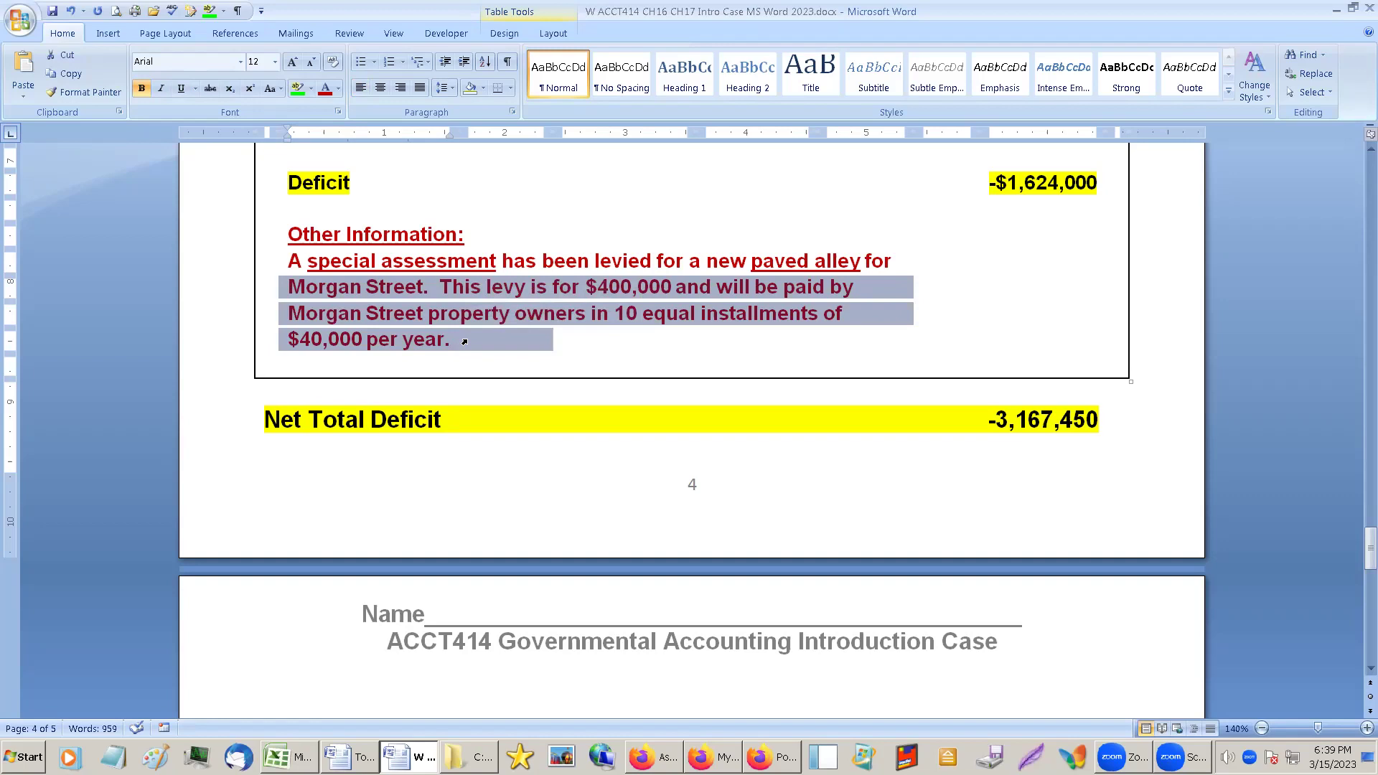
{"action": "double_click", "coordinate": [467, 340]}
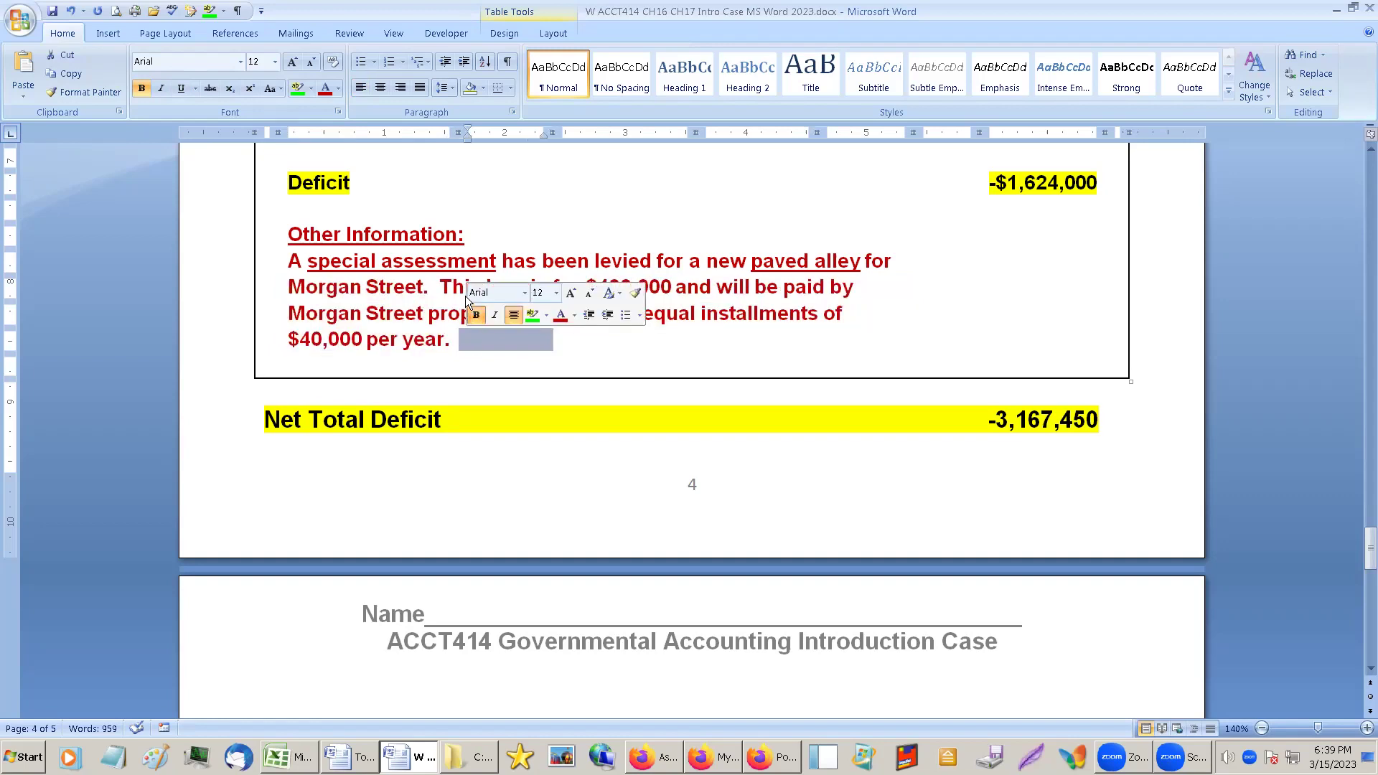
{"action": "left_click", "coordinate": [394, 287]}
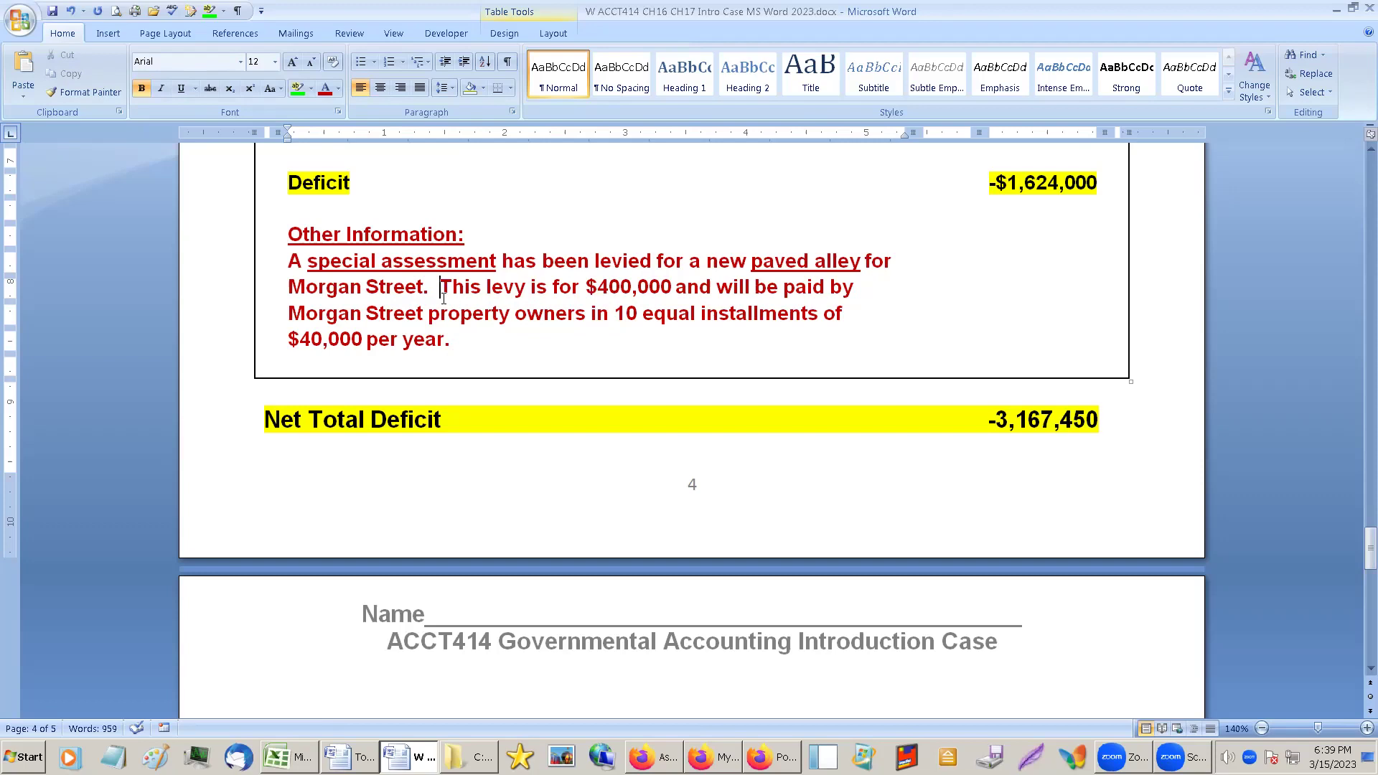
{"action": "left_click", "coordinate": [443, 296]}
{"action": "scroll", "coordinate": [564, 283], "scroll_direction": "up", "scroll_amount": 2}
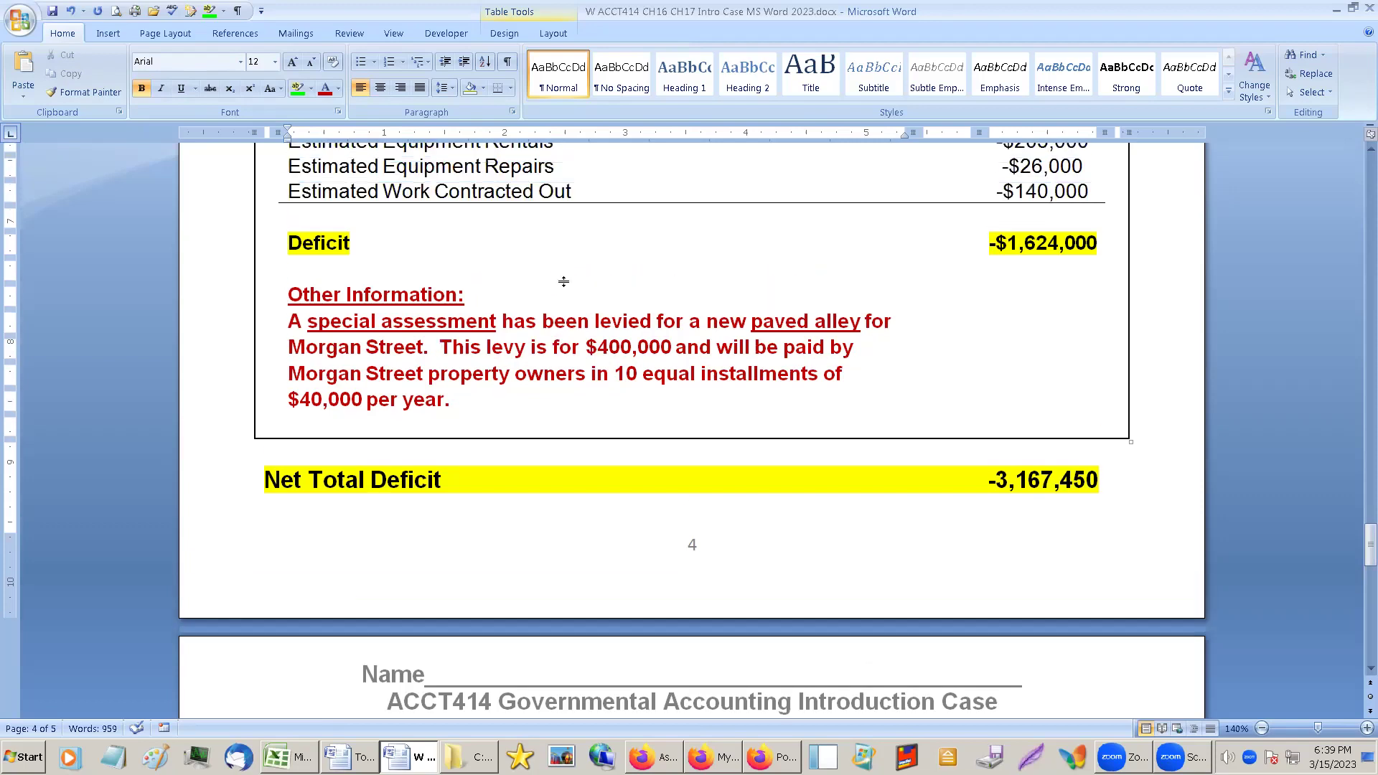
{"action": "left_click", "coordinate": [284, 294]}
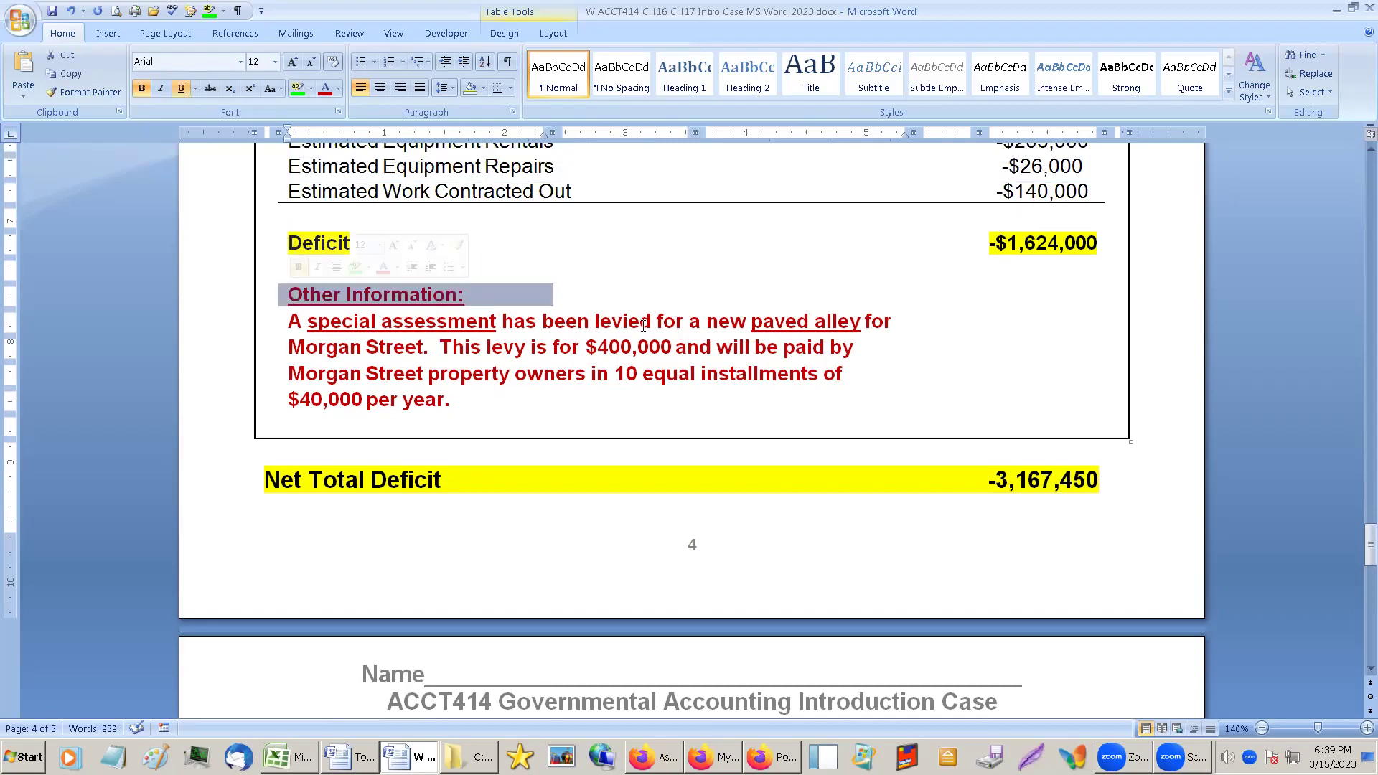
{"action": "left_click", "coordinate": [461, 348]}
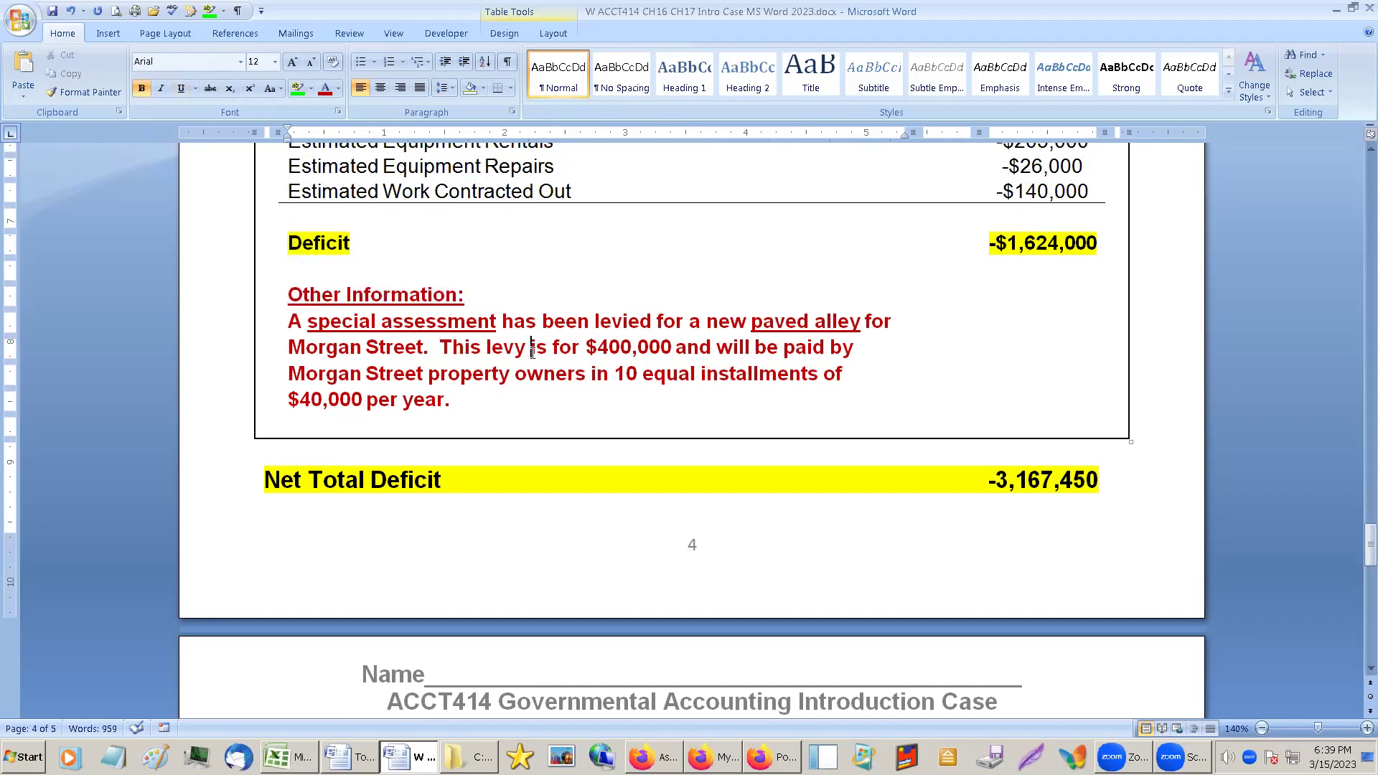
{"action": "left_click", "coordinate": [554, 347]}
{"action": "scroll", "coordinate": [549, 348], "scroll_direction": "up", "scroll_amount": 2}
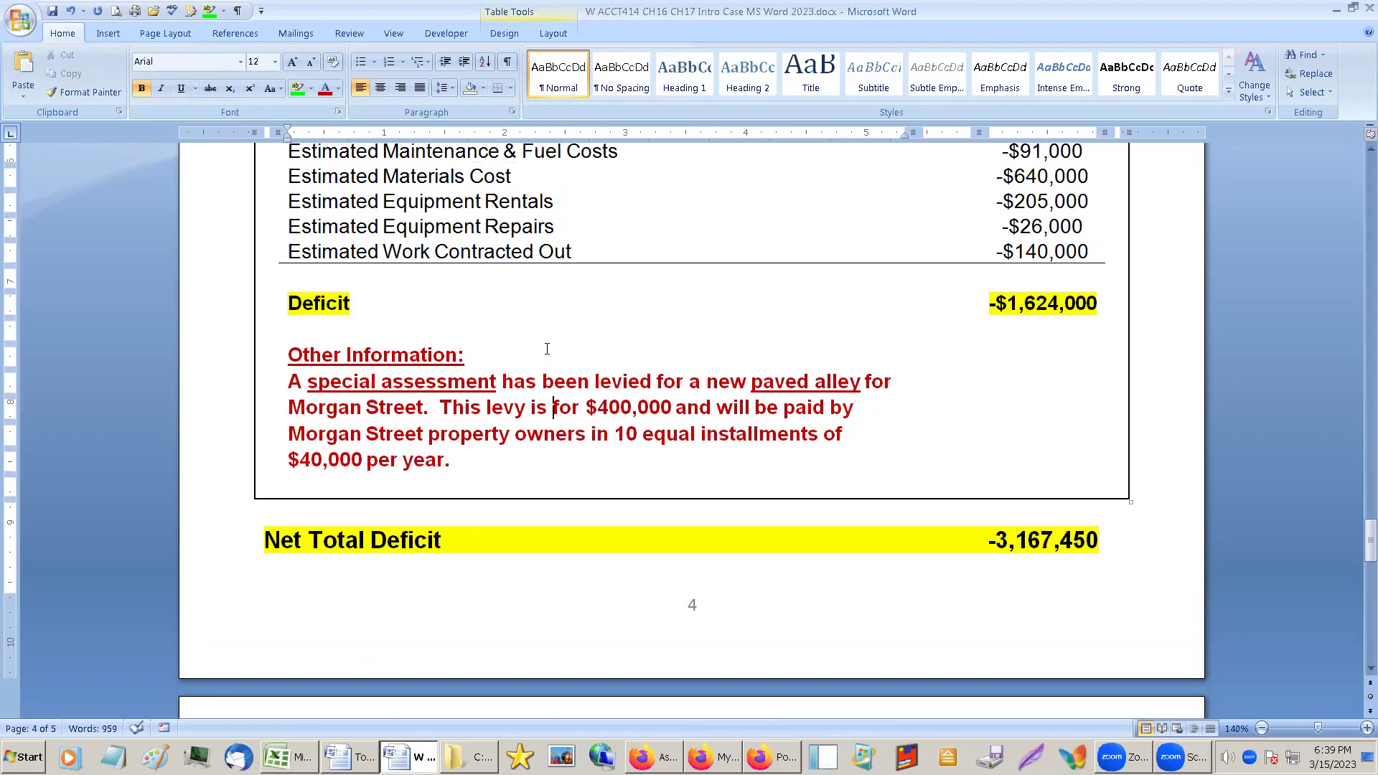
{"action": "scroll", "coordinate": [534, 363], "scroll_direction": "up", "scroll_amount": 6}
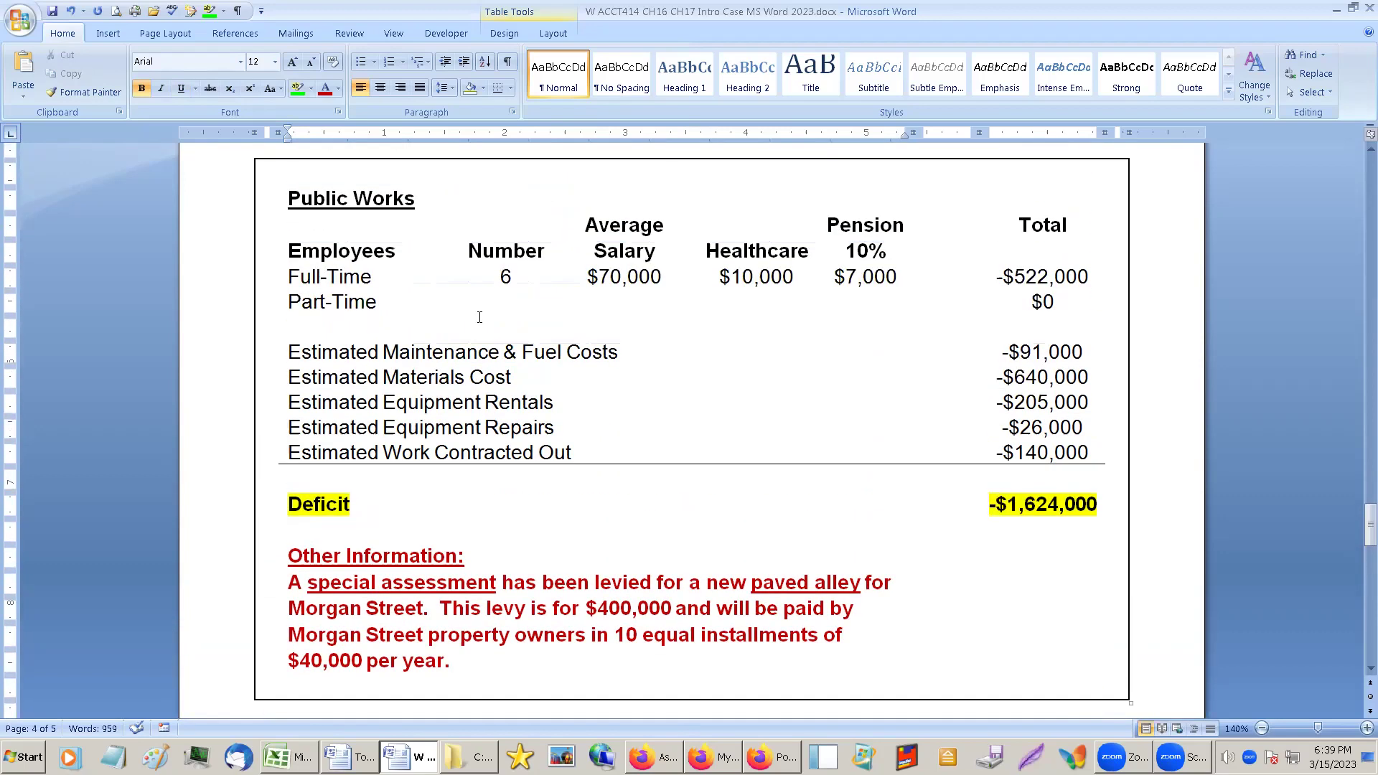
{"action": "scroll", "coordinate": [815, 458], "scroll_direction": "down", "scroll_amount": 4}
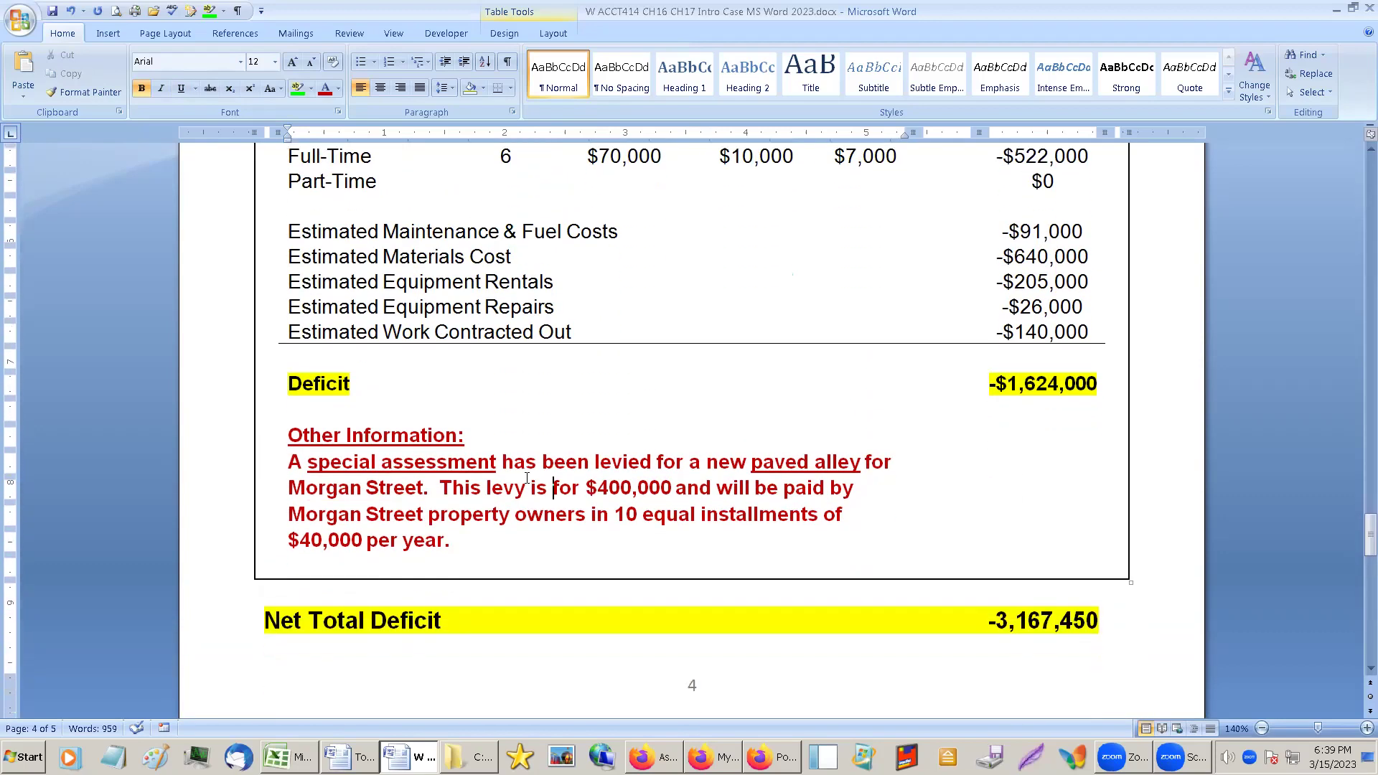
{"action": "scroll", "coordinate": [637, 498], "scroll_direction": "down", "scroll_amount": 1}
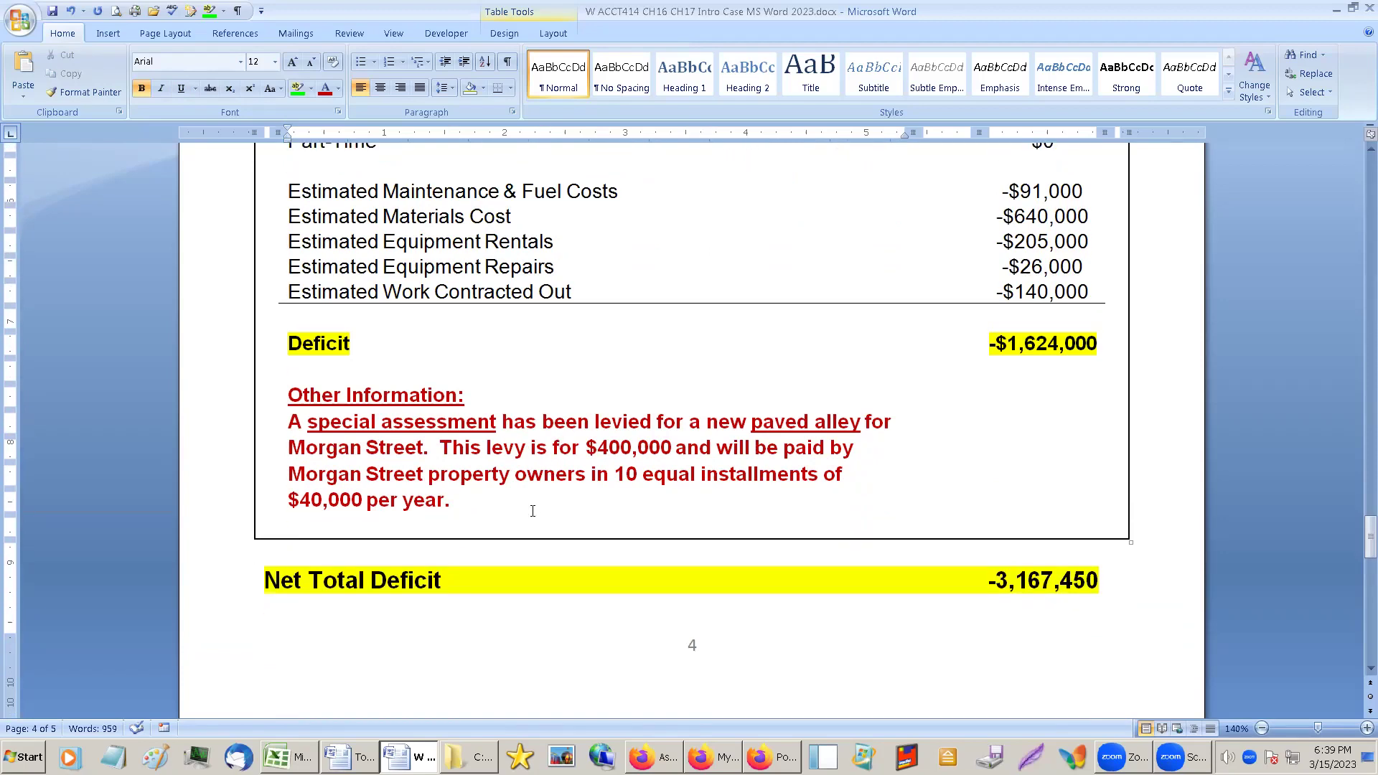
{"action": "left_click", "coordinate": [537, 501]}
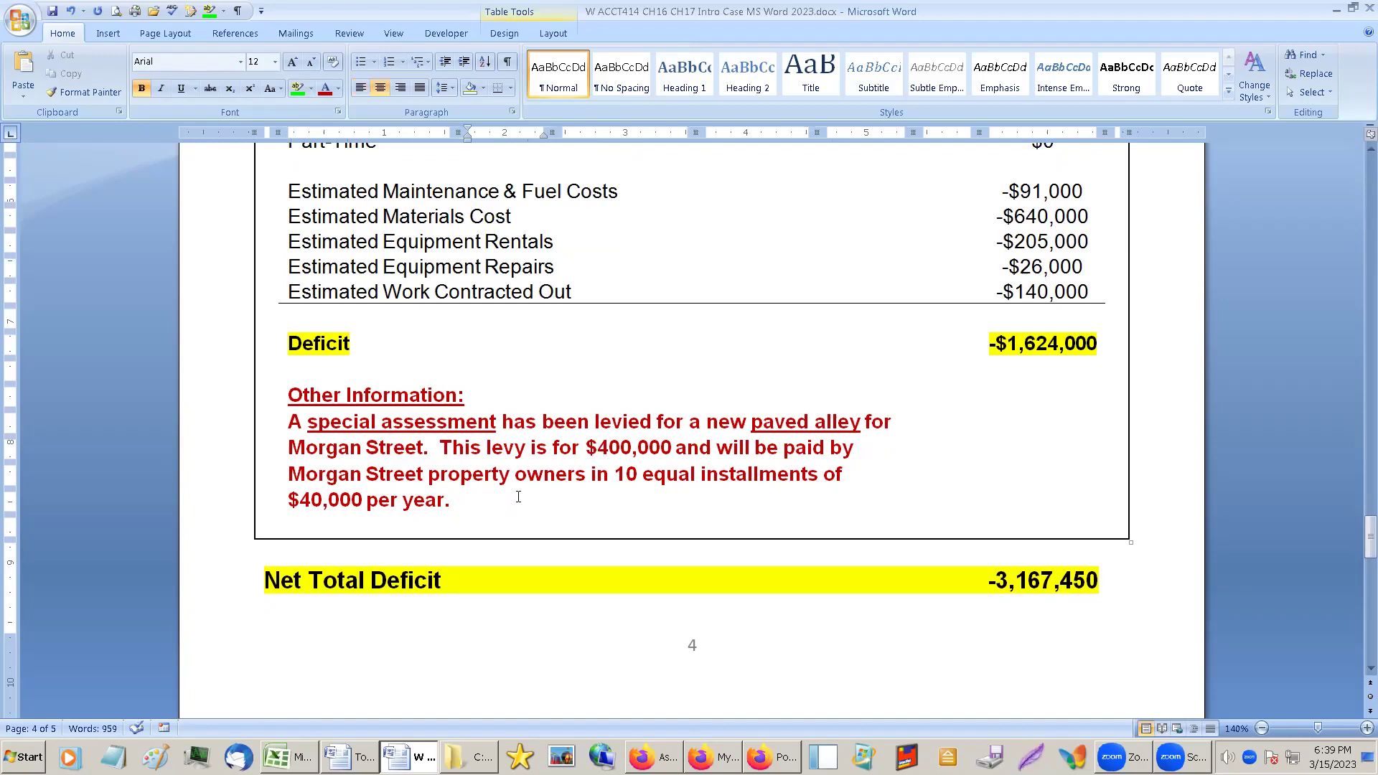
{"action": "left_click", "coordinate": [716, 421]}
Review the budget decisions on page 2, from repaying the loan through replacing the two police cars.
{"action": "scroll", "coordinate": [716, 422], "scroll_direction": "up", "scroll_amount": 6}
{"action": "scroll", "coordinate": [726, 441], "scroll_direction": "up", "scroll_amount": 12}
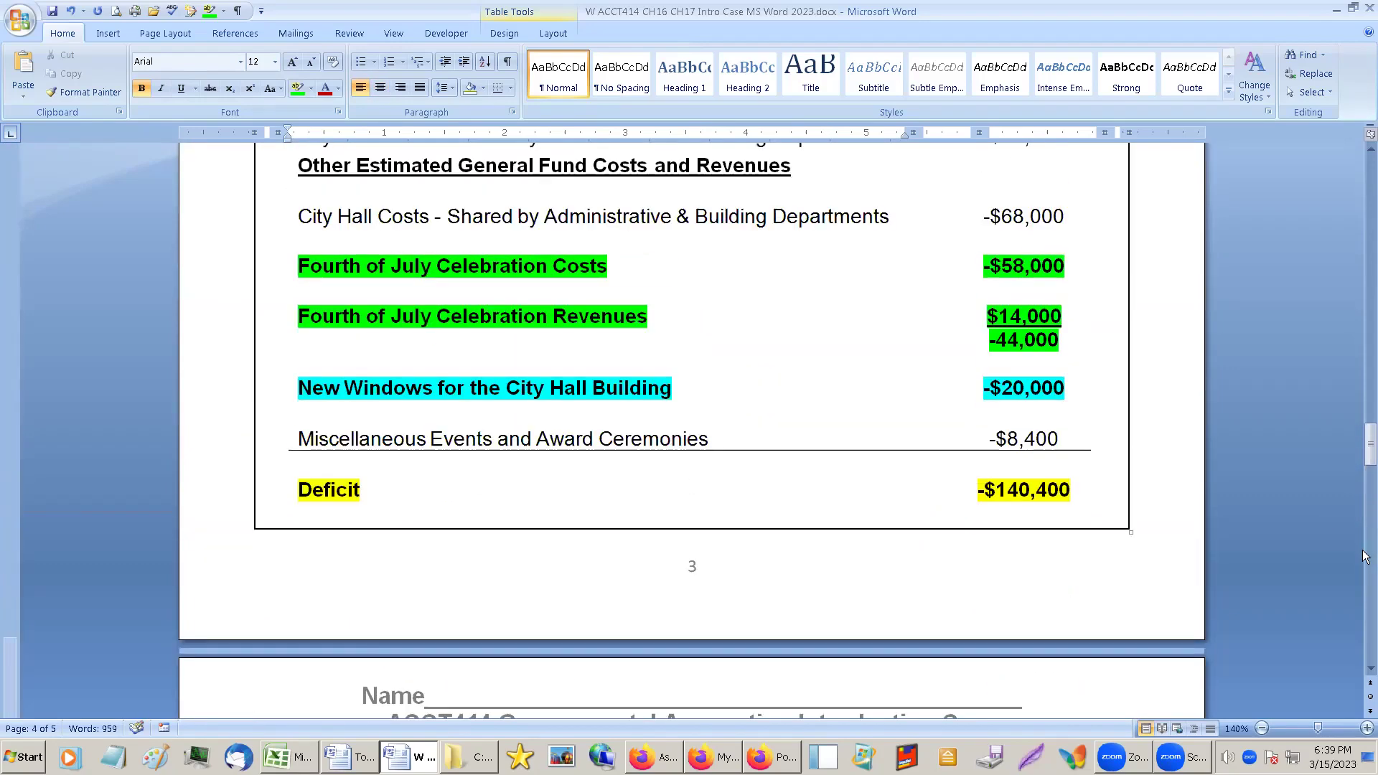
{"action": "left_click_drag", "start_coordinate": [1366, 446], "coordinate": [1365, 287]}
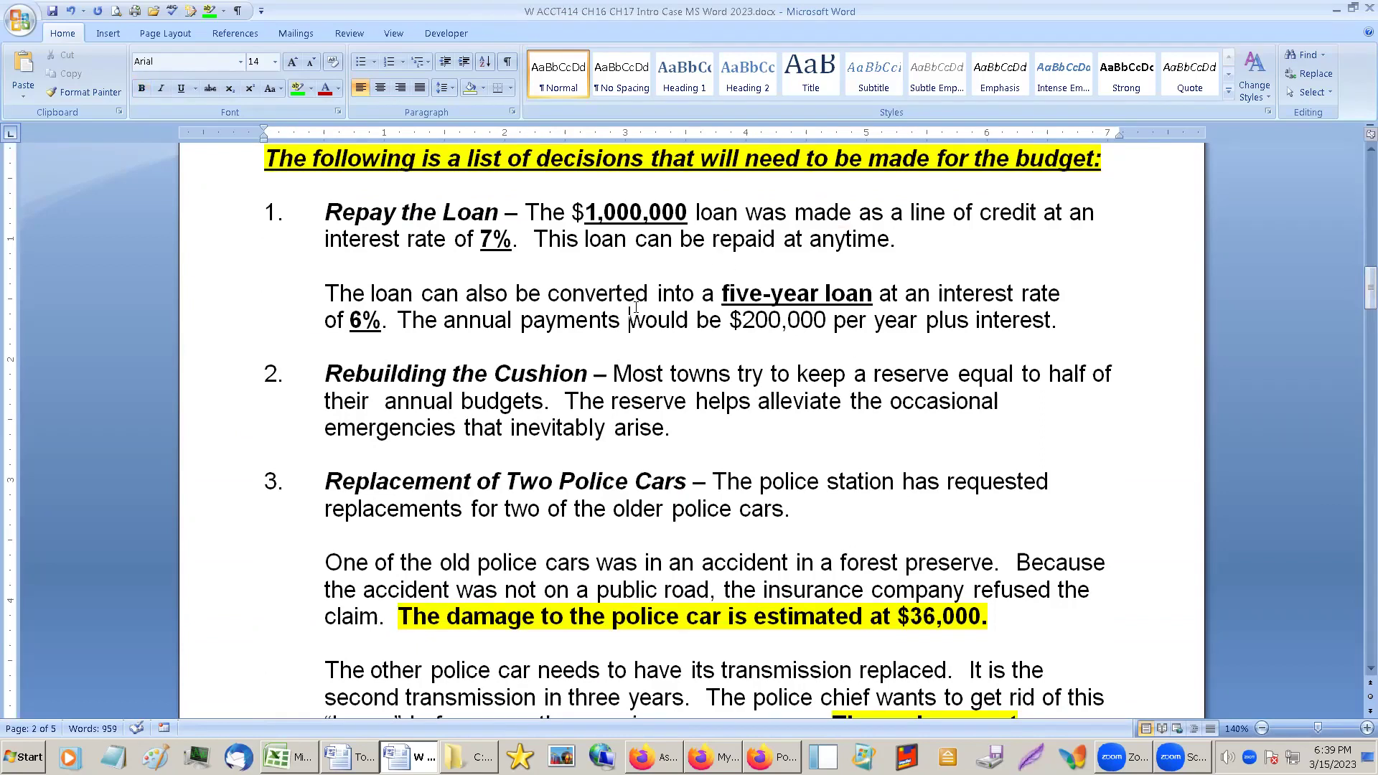
{"action": "scroll", "coordinate": [637, 304], "scroll_direction": "down", "scroll_amount": 1}
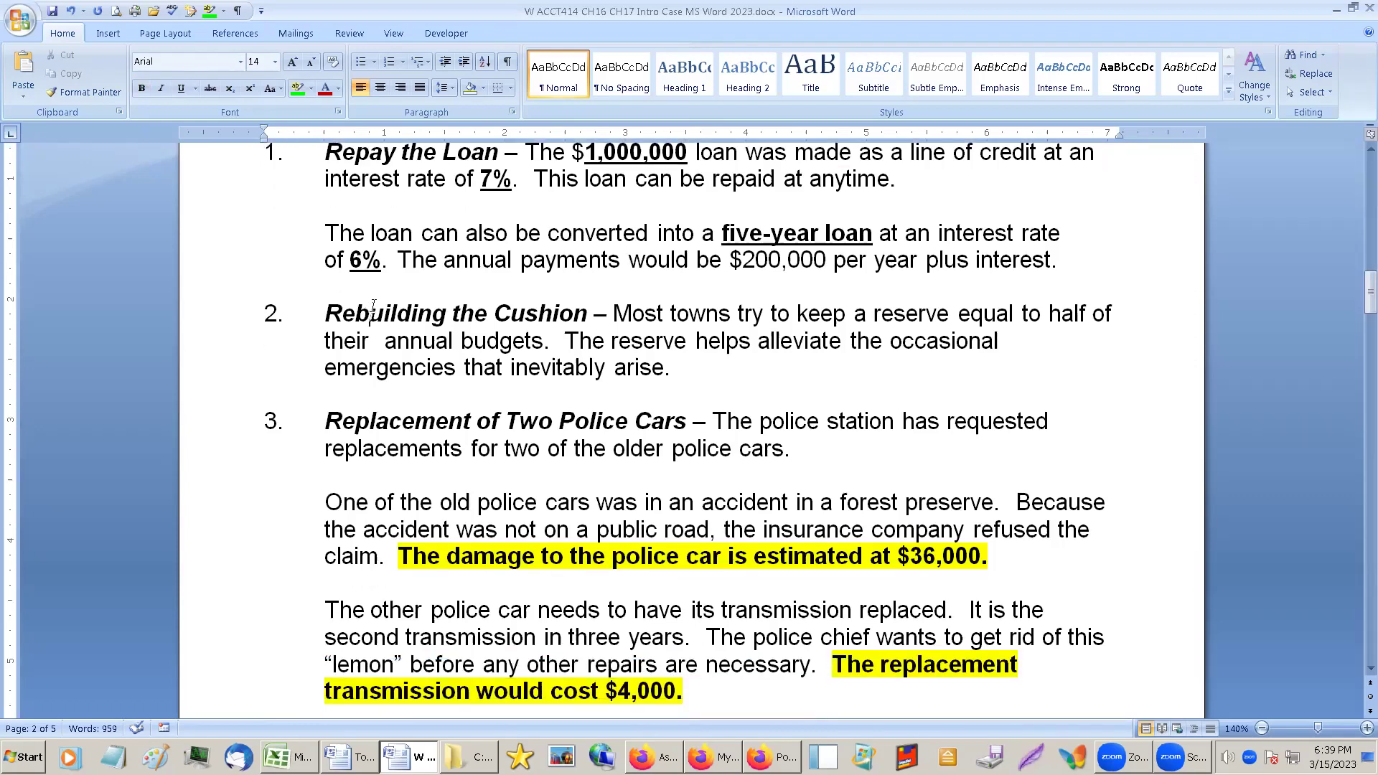
{"action": "scroll", "coordinate": [377, 299], "scroll_direction": "down", "scroll_amount": 1}
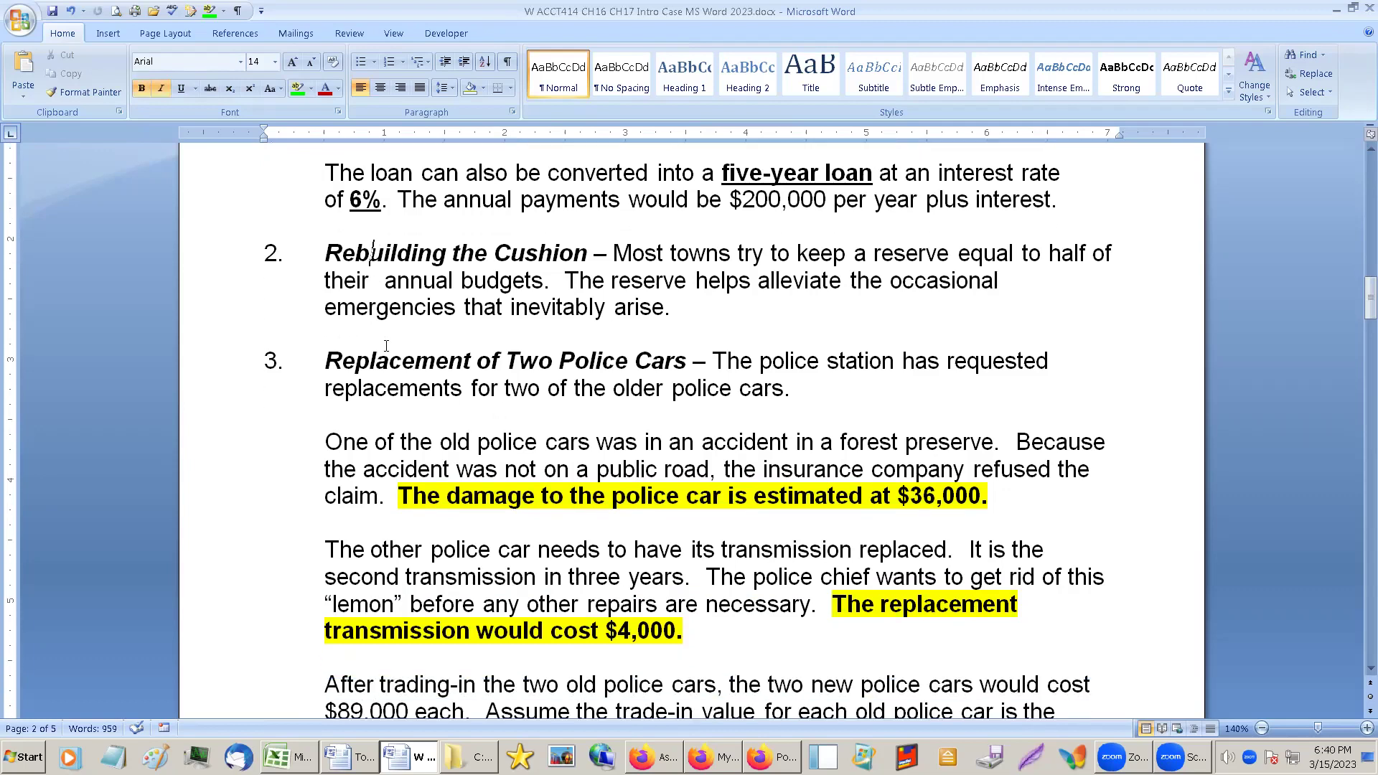
{"action": "left_click", "coordinate": [244, 361]}
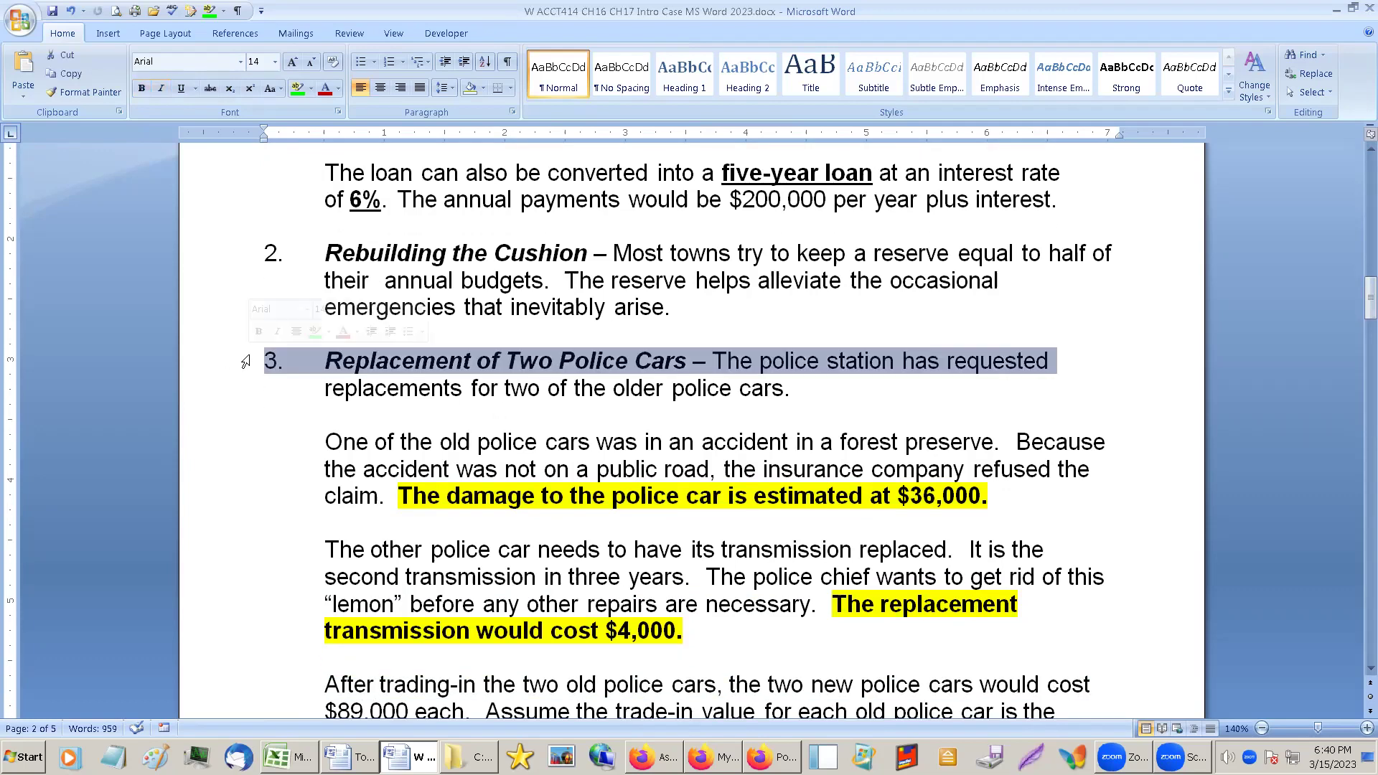
{"action": "scroll", "coordinate": [254, 351], "scroll_direction": "down", "scroll_amount": 4}
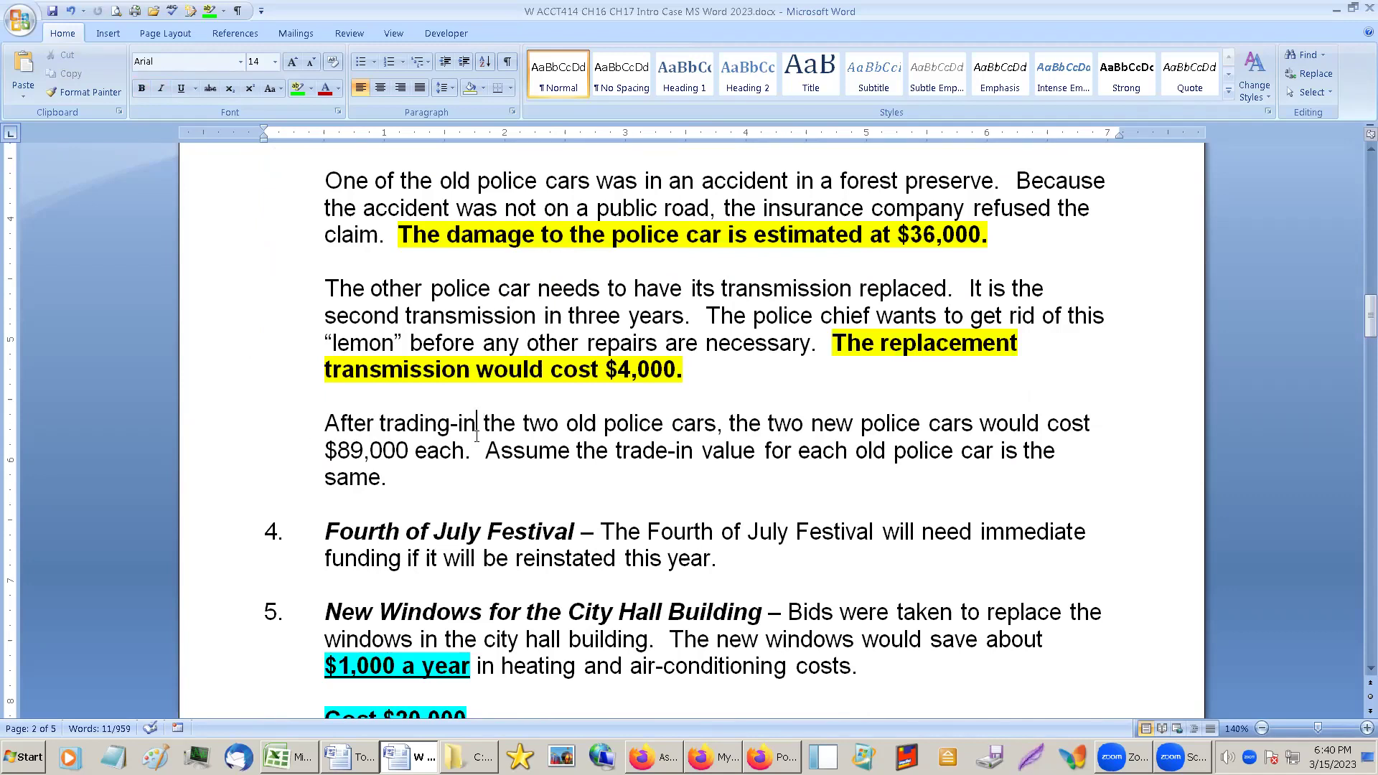
Review the Fourth of July Festival and City Hall windows decisions on page 2, and locate the class voting list on page 5.
{"action": "scroll", "coordinate": [476, 430], "scroll_direction": "down", "scroll_amount": 2}
{"action": "scroll", "coordinate": [473, 433], "scroll_direction": "down", "scroll_amount": 2}
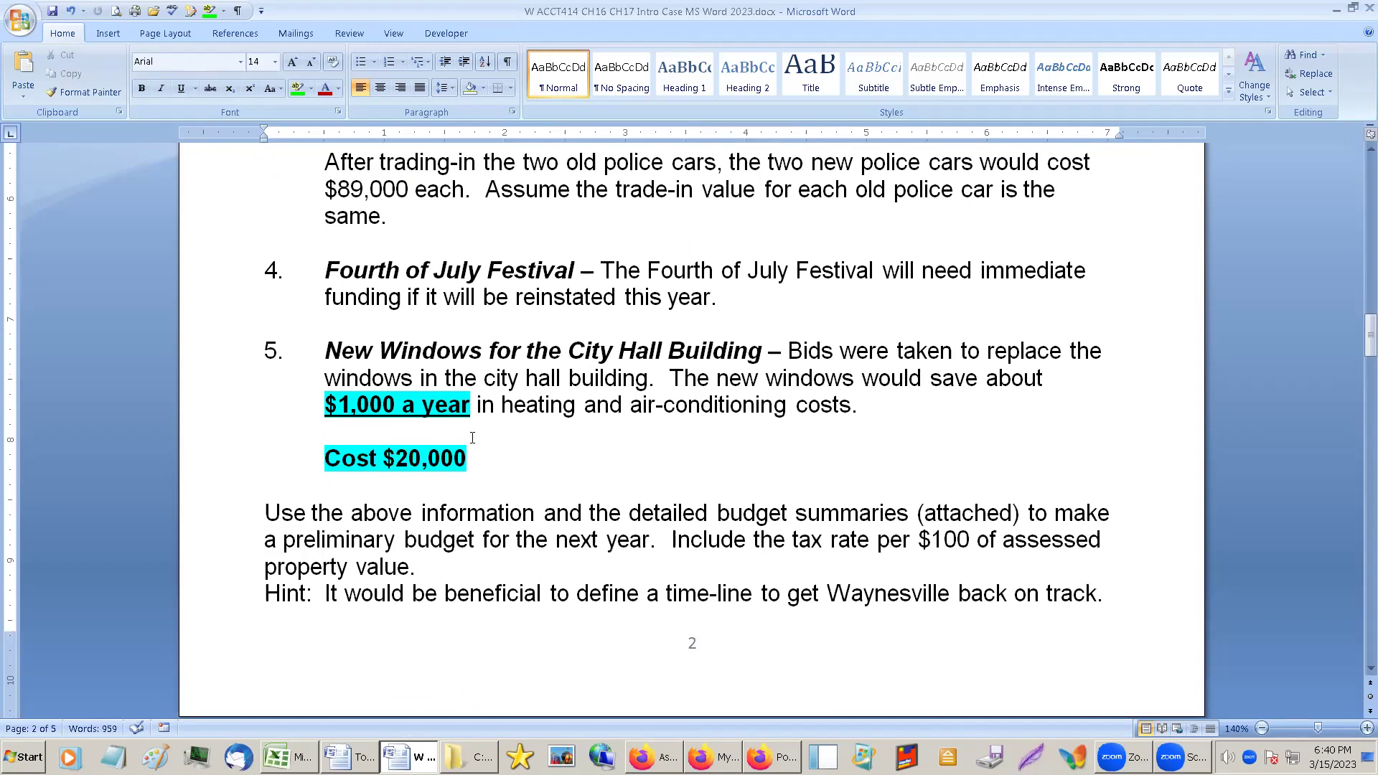
{"action": "left_click", "coordinate": [537, 294]}
{"action": "scroll", "coordinate": [537, 298], "scroll_direction": "down", "scroll_amount": 1}
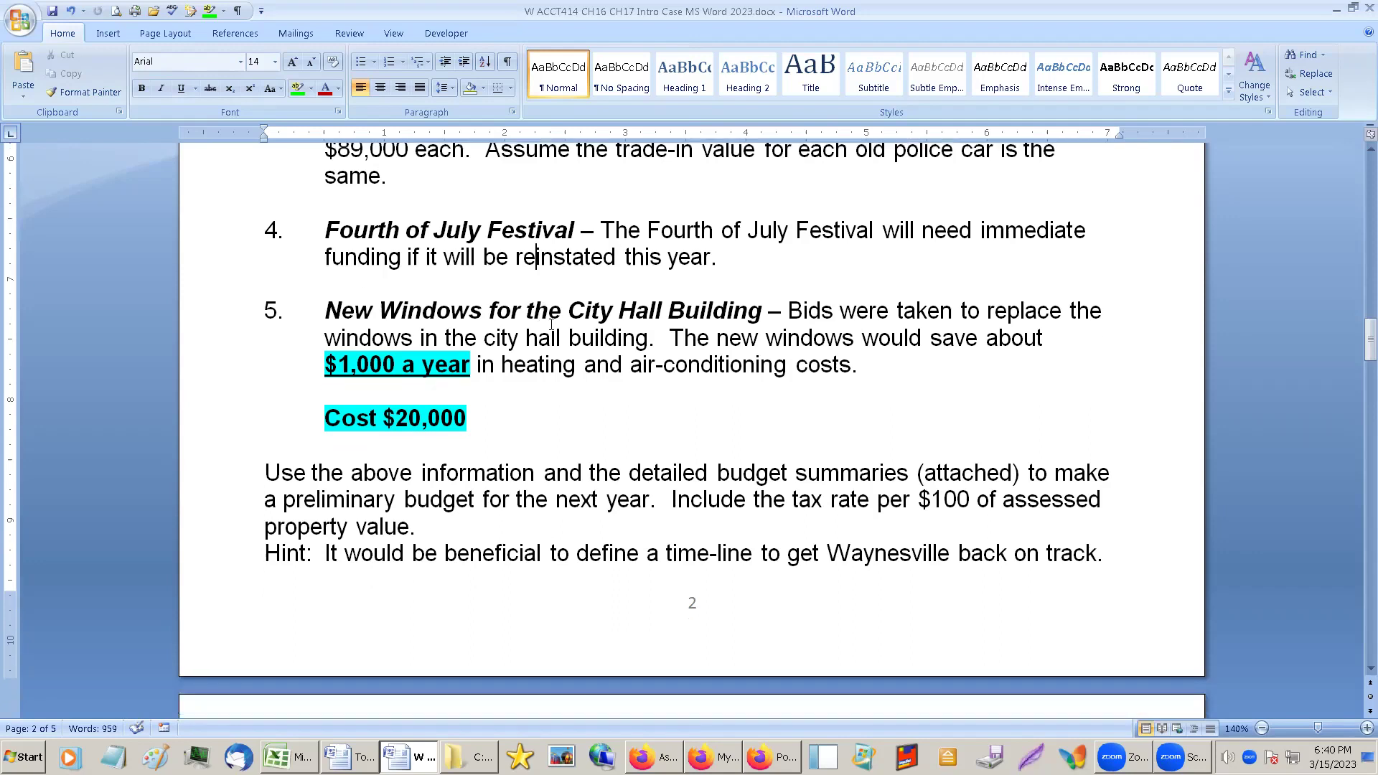
{"action": "left_click", "coordinate": [535, 231]}
{"action": "scroll", "coordinate": [515, 345], "scroll_direction": "down", "scroll_amount": 12}
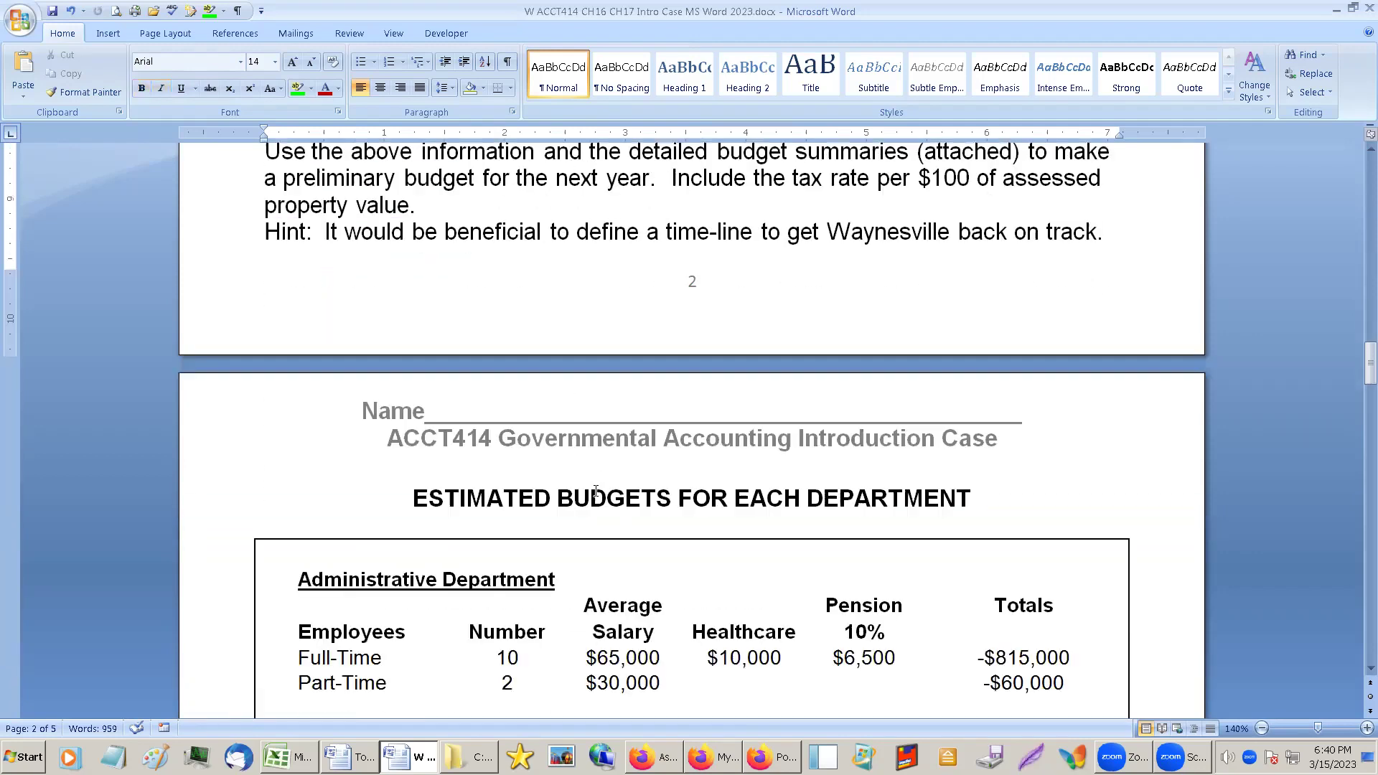
{"action": "scroll", "coordinate": [595, 488], "scroll_direction": "down", "scroll_amount": 15}
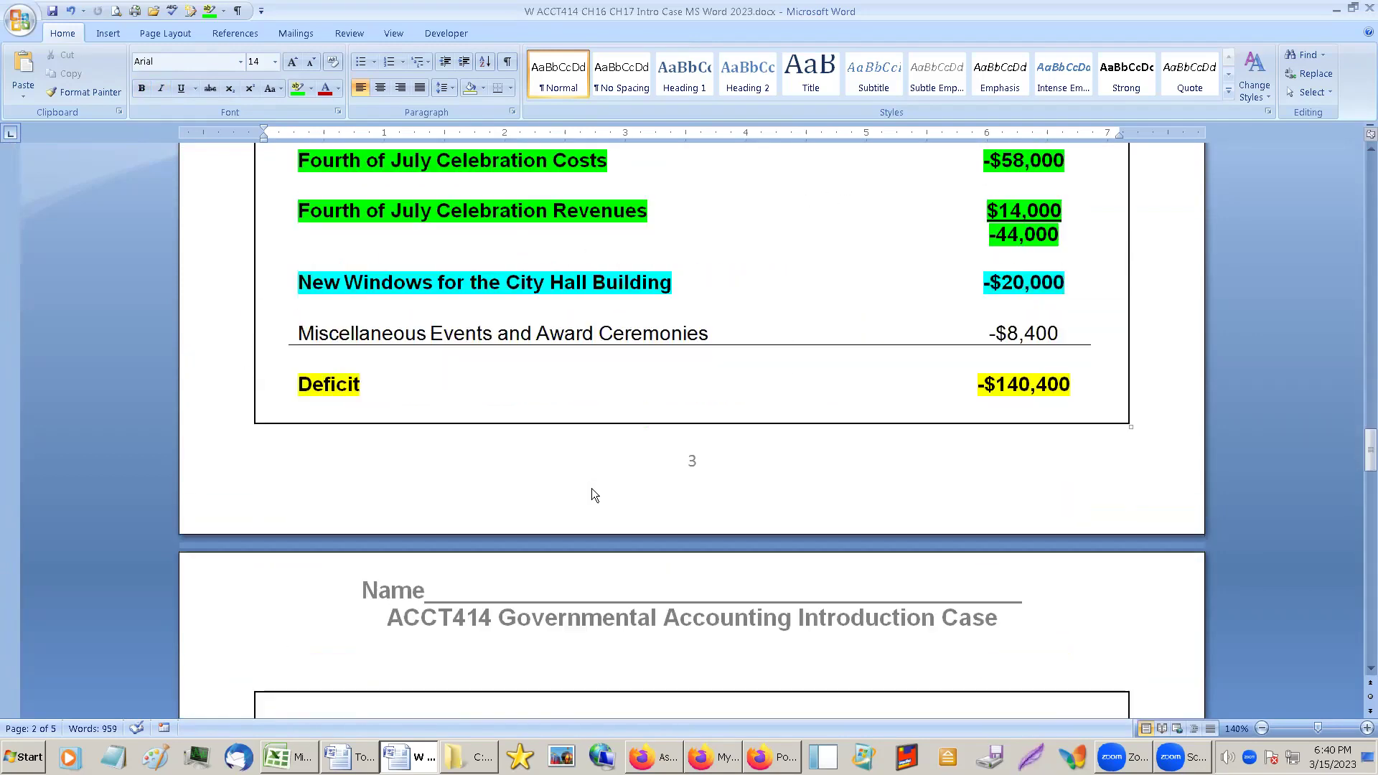
{"action": "scroll", "coordinate": [588, 495], "scroll_direction": "down", "scroll_amount": 15}
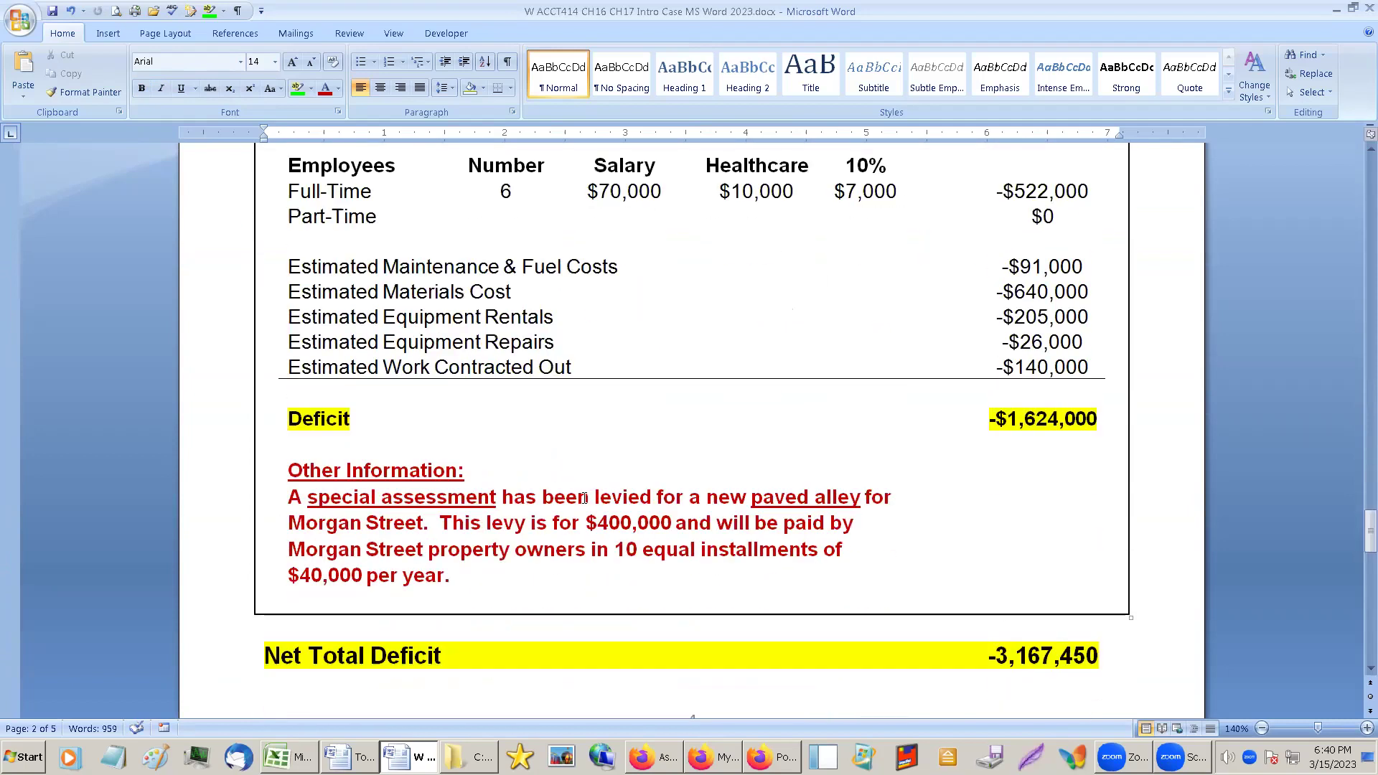
{"action": "scroll", "coordinate": [583, 497], "scroll_direction": "down", "scroll_amount": 5}
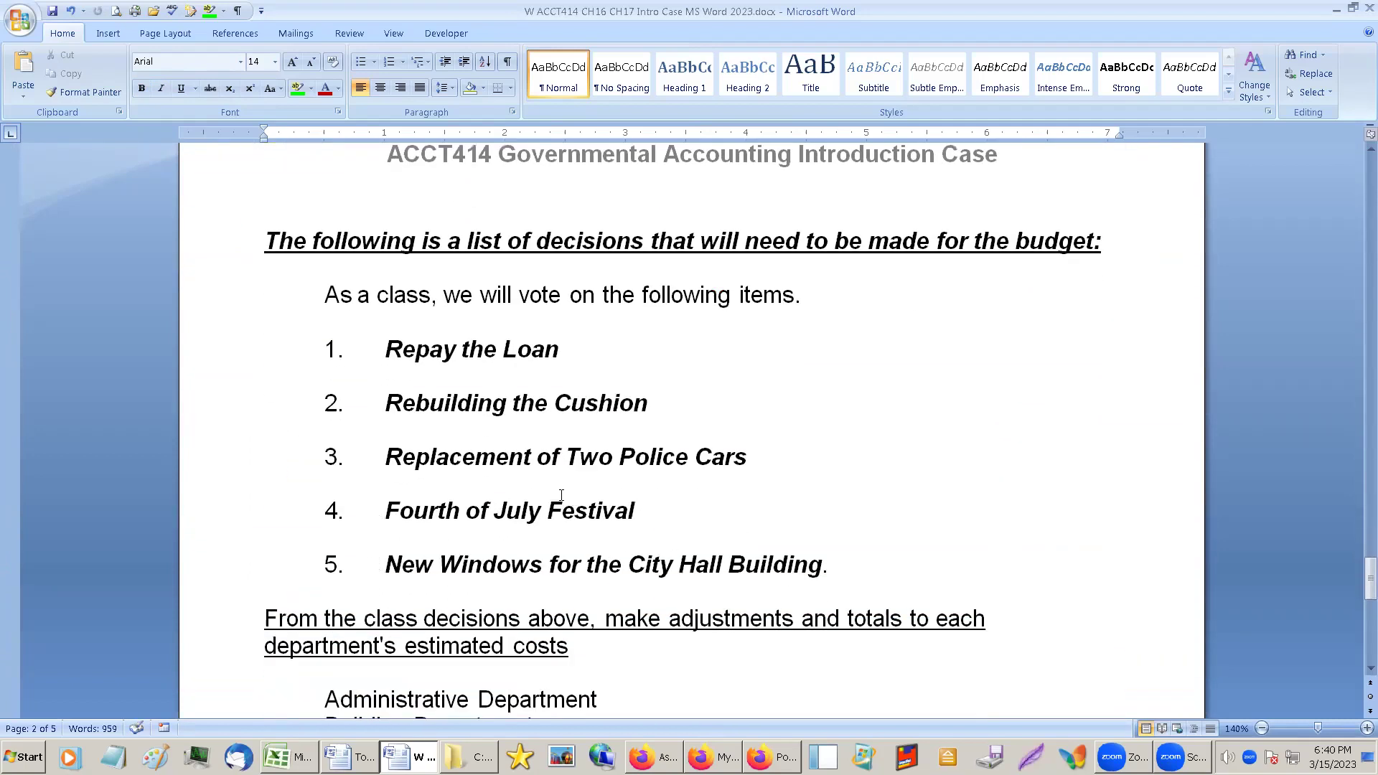
Add the indented option "A. Convert into a 5 year loan 6%" below Repay the Loan, with a blank line between them.
{"action": "left_click", "coordinate": [592, 338]}
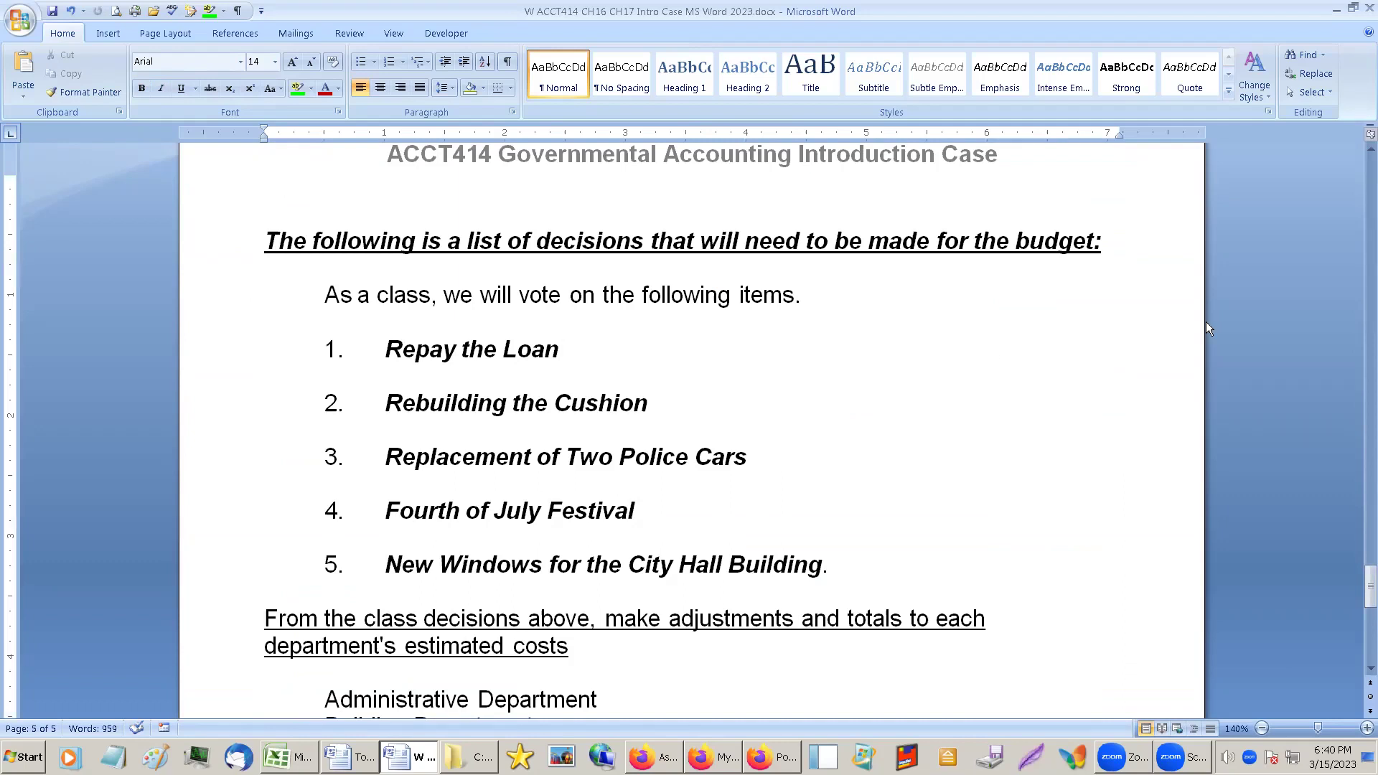
{"action": "key", "text": "Return"}
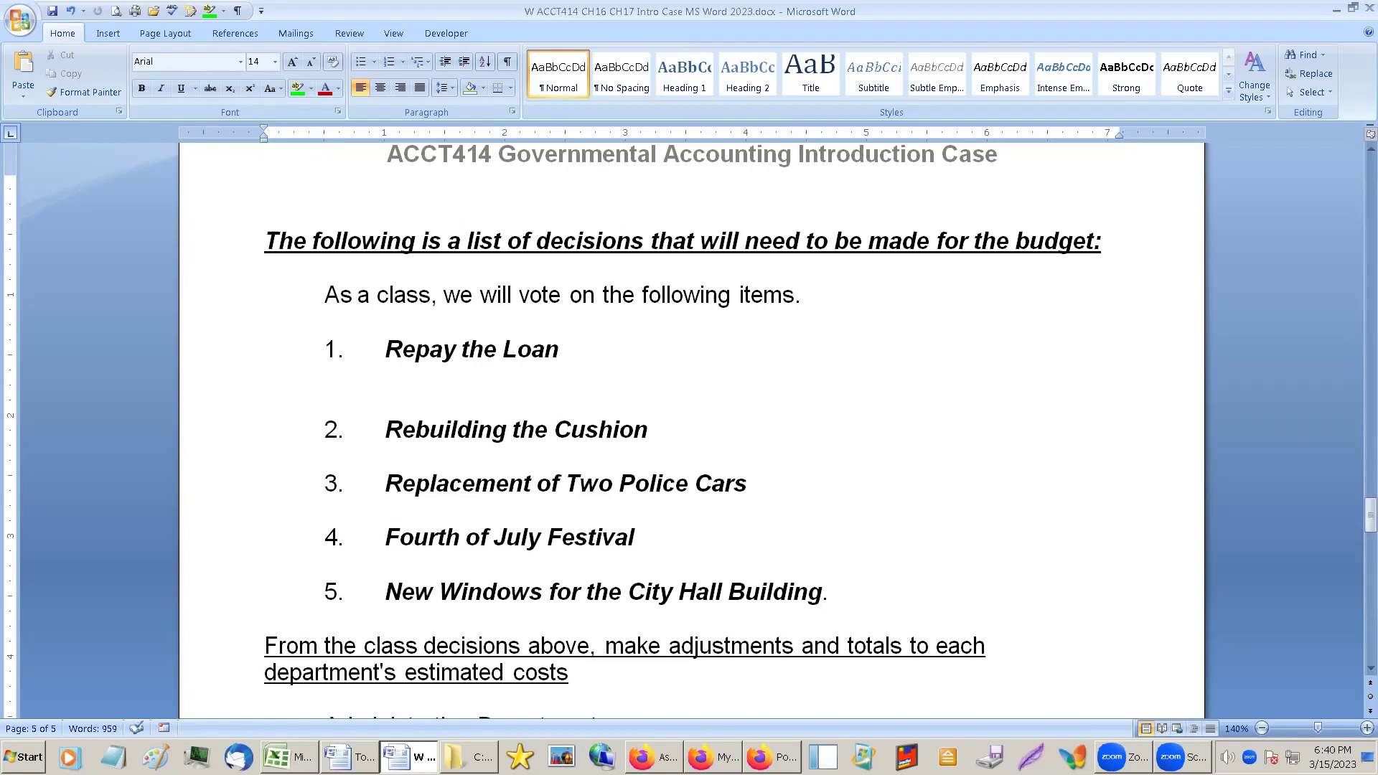
{"action": "key", "text": "Return"}
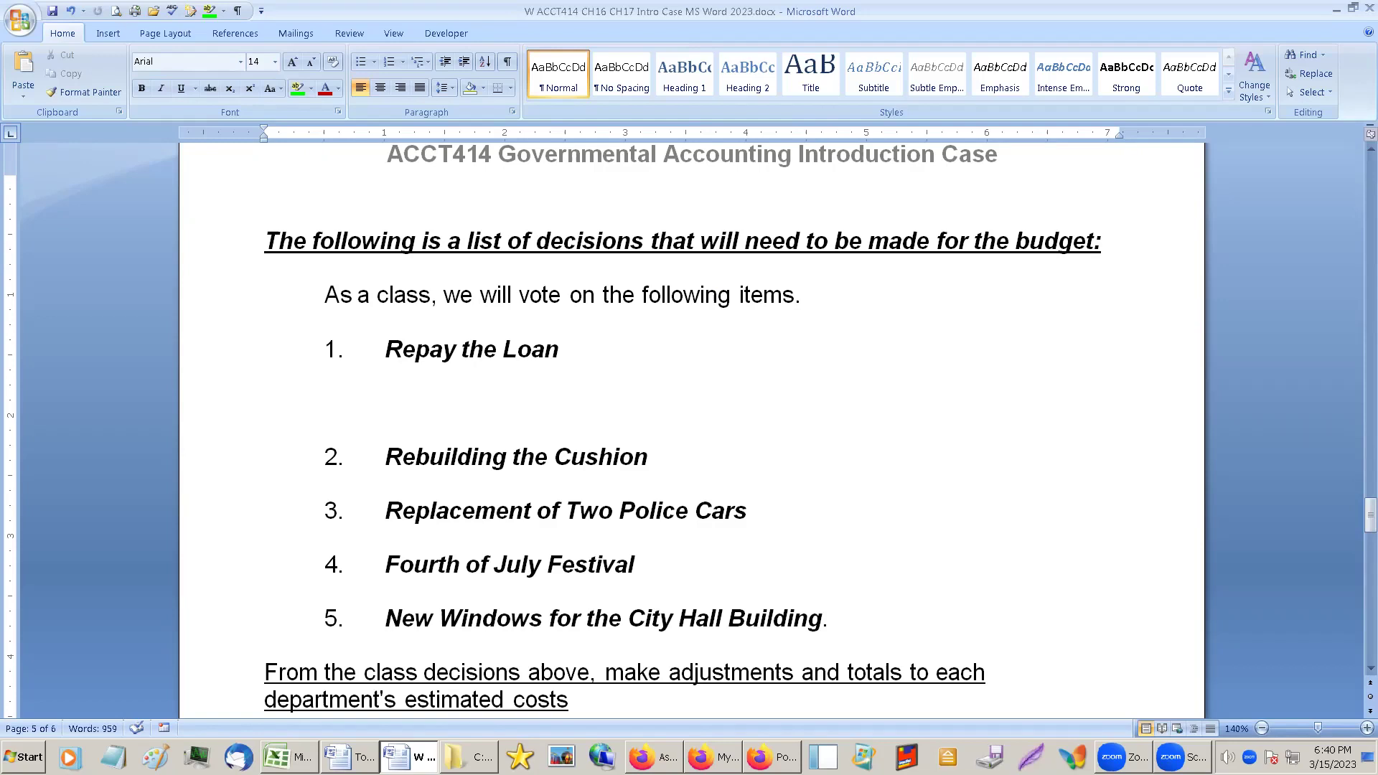
{"action": "key", "text": "Tab"}
{"action": "type", "text": "A"}
{"action": "type", "text": "."}
{"action": "key", "text": "Tab"}
{"action": "type", "text": "Convert"}
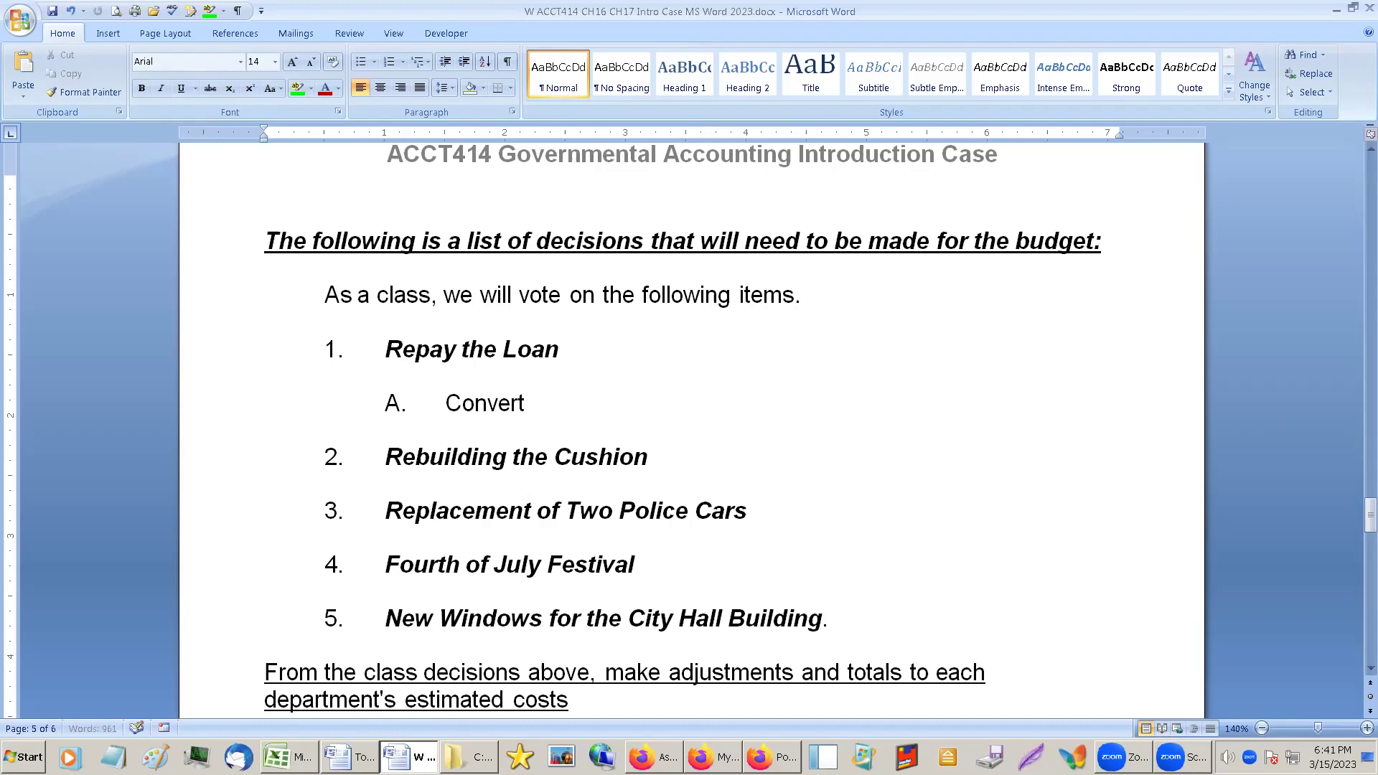
{"action": "type", "text": " into a 5 year loan"}
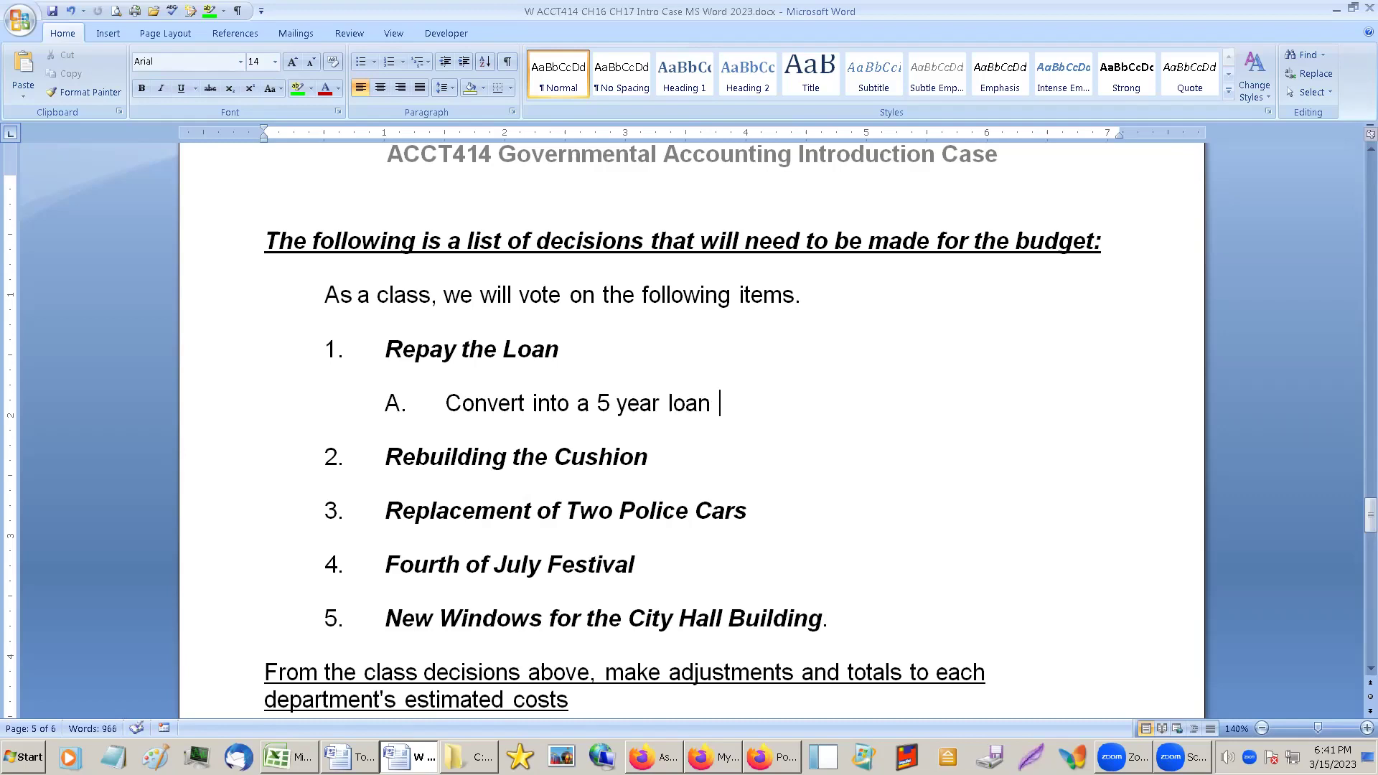
{"action": "type", "text": " 6%"}
Append "7%" to the Repay the Loan item in the voting list and make it bold.
{"action": "scroll", "coordinate": [591, 306], "scroll_direction": "down", "scroll_amount": 1}
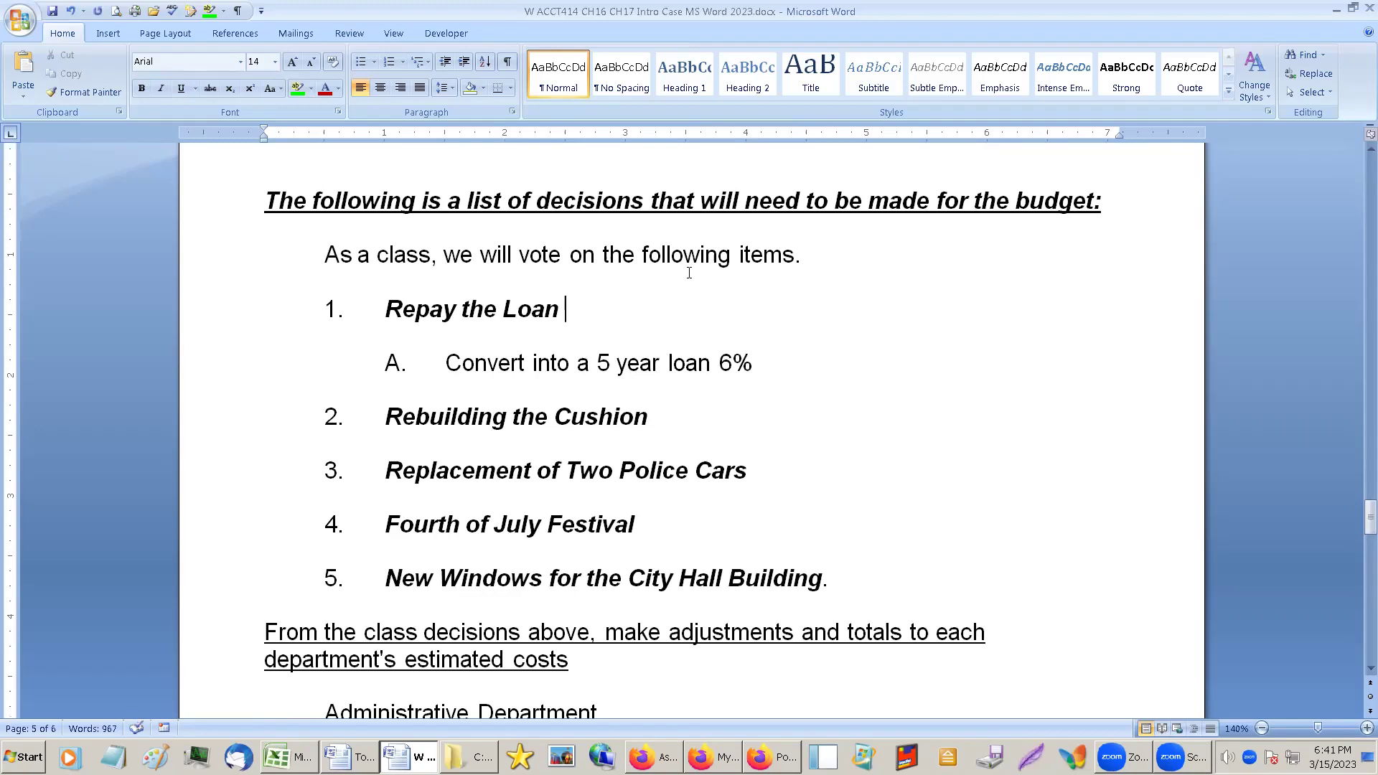
{"action": "key", "text": "Up"}
{"action": "type", "text": "7%"}
{"action": "scroll", "coordinate": [609, 240], "scroll_direction": "down", "scroll_amount": 2}
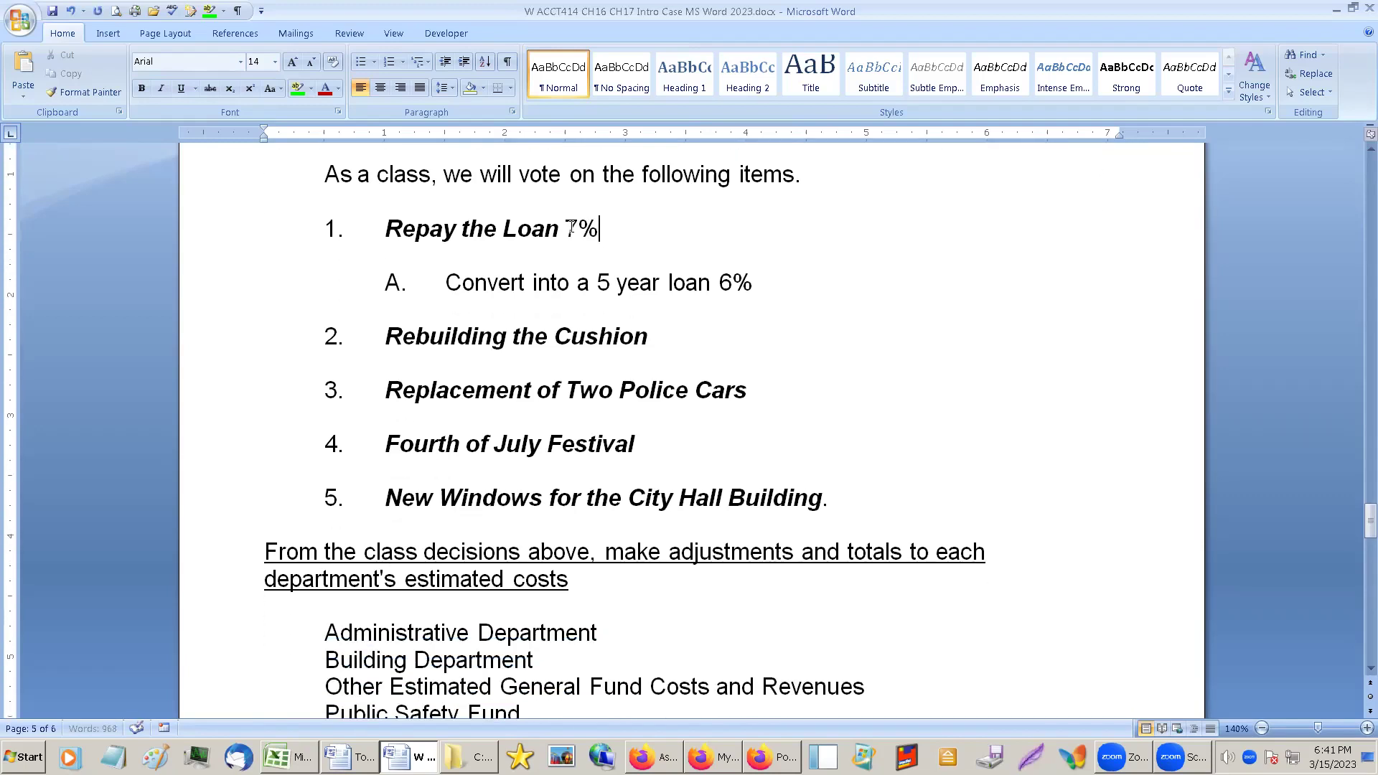
{"action": "left_click_drag", "start_coordinate": [567, 228], "coordinate": [606, 224]}
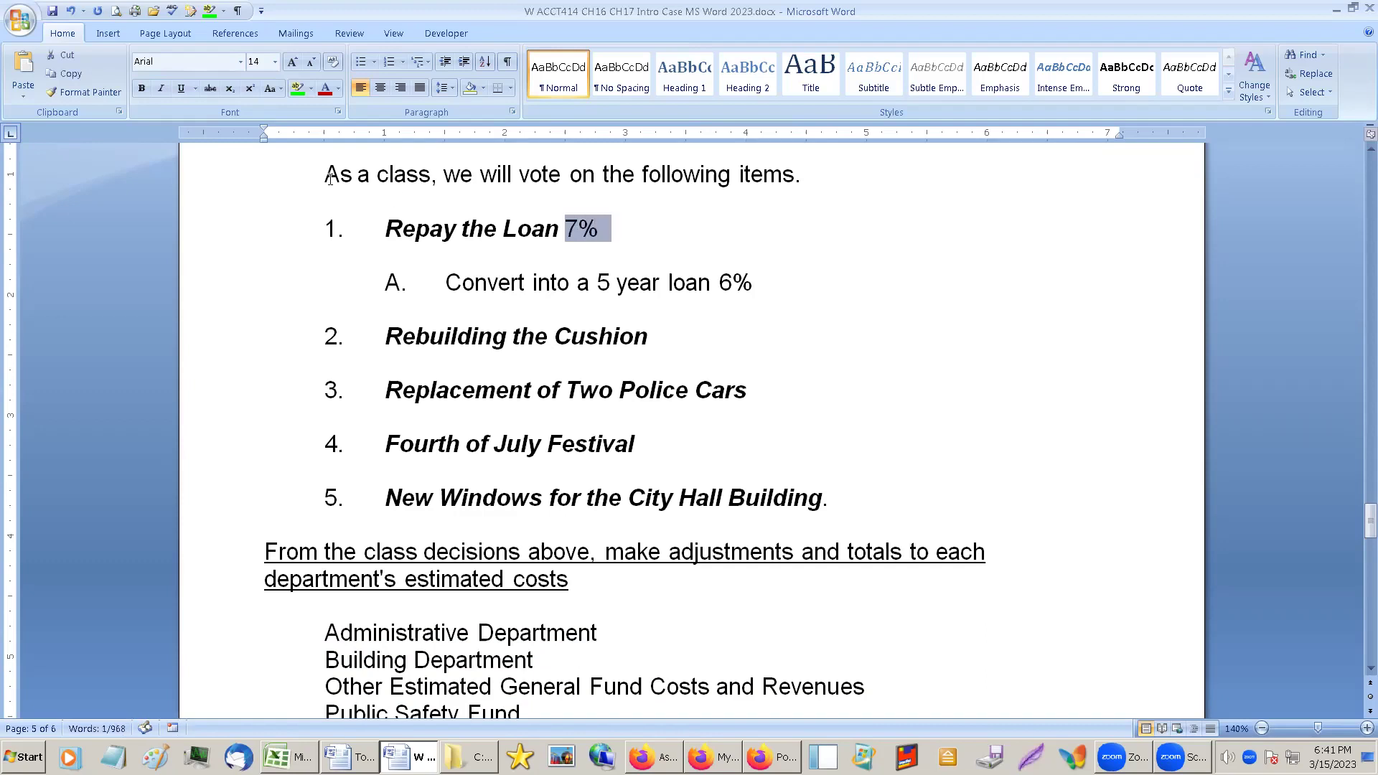
{"action": "left_click", "coordinate": [141, 88]}
{"action": "left_click", "coordinate": [487, 283]}
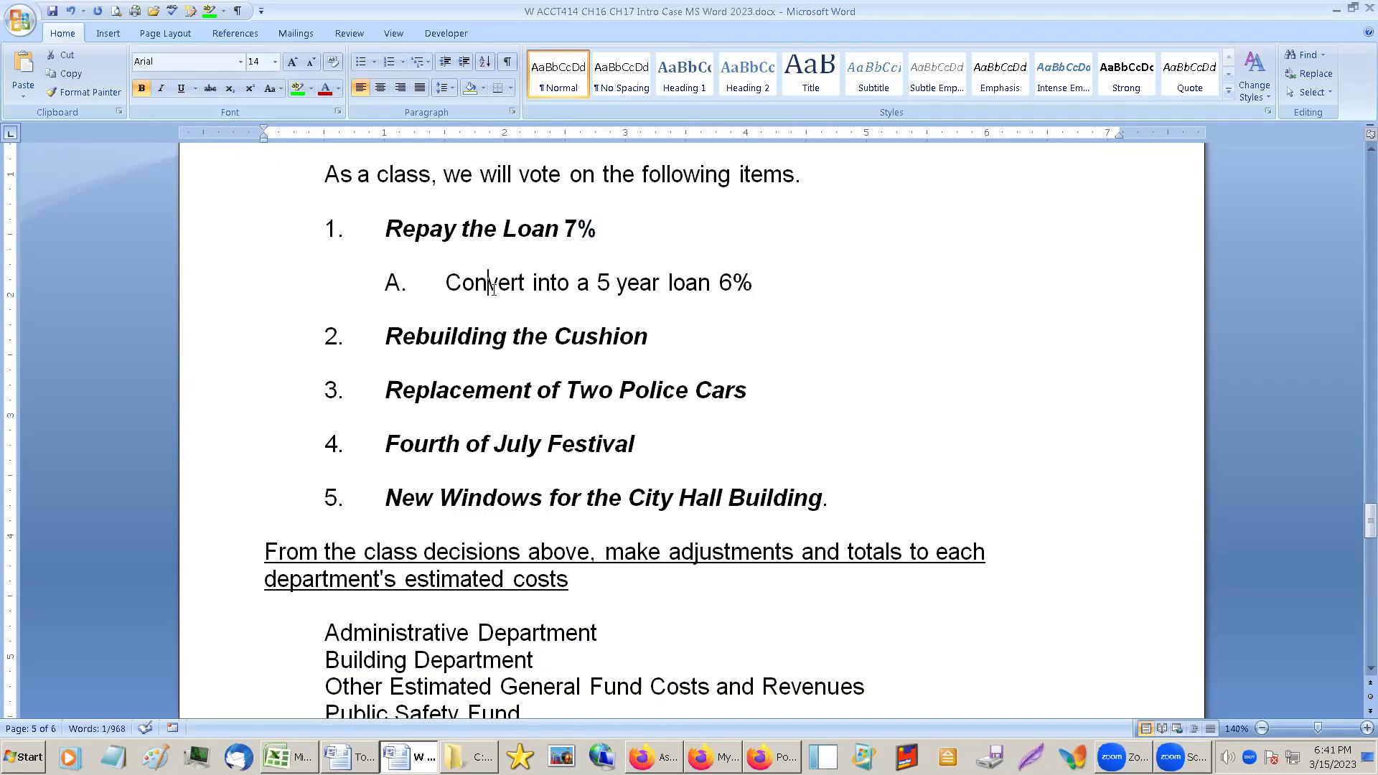
Start an indented option "B." on a new line below the 5 year loan option.
{"action": "left_click", "coordinate": [759, 288]}
{"action": "key", "text": "Return"}
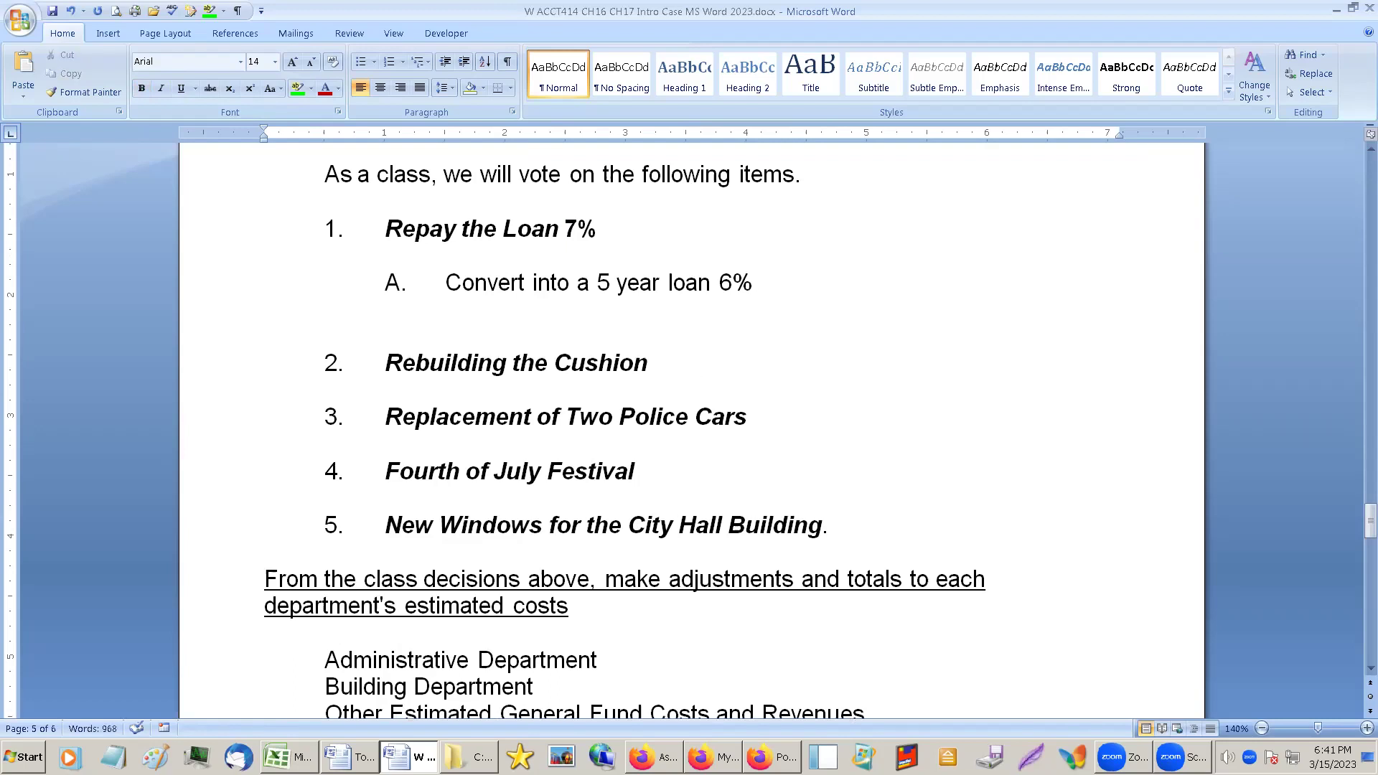
{"action": "key", "text": "Tab"}
{"action": "type", "text": "B."}
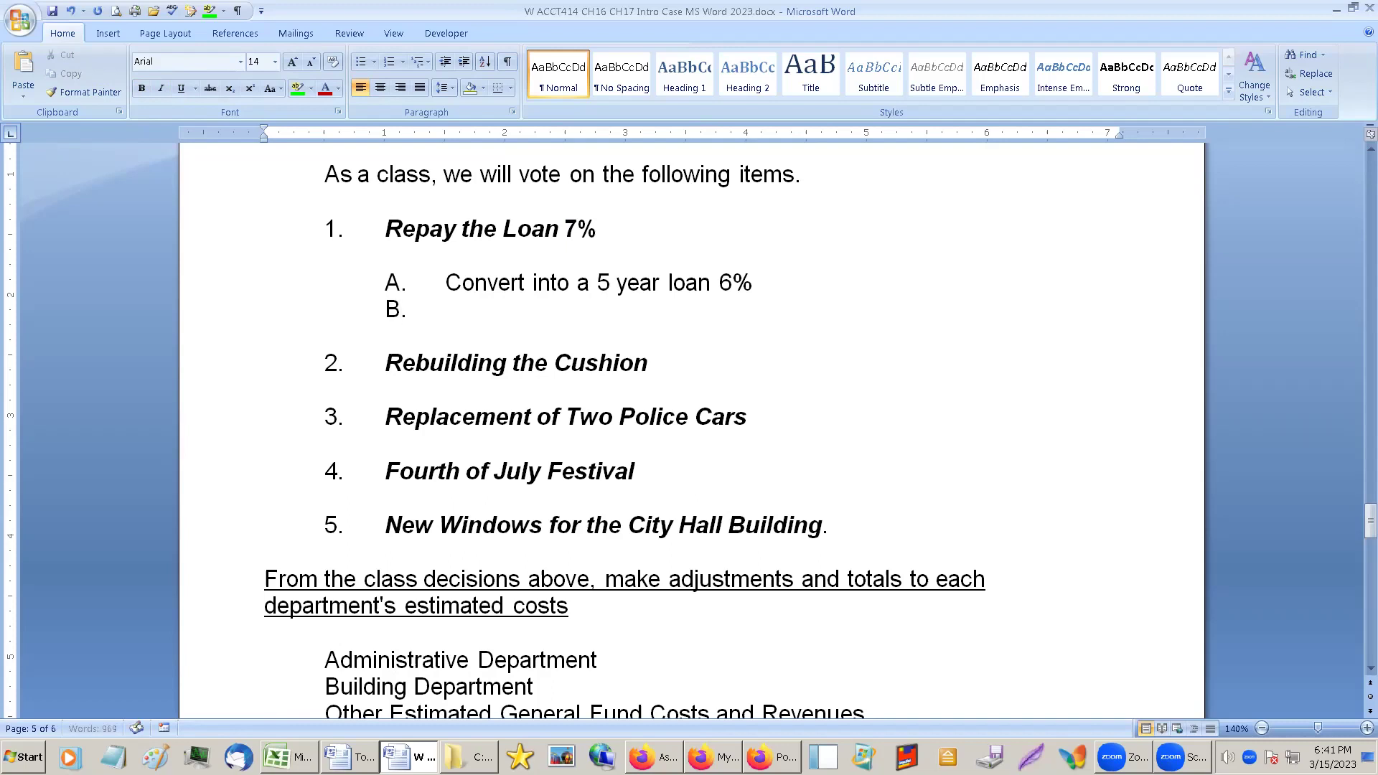